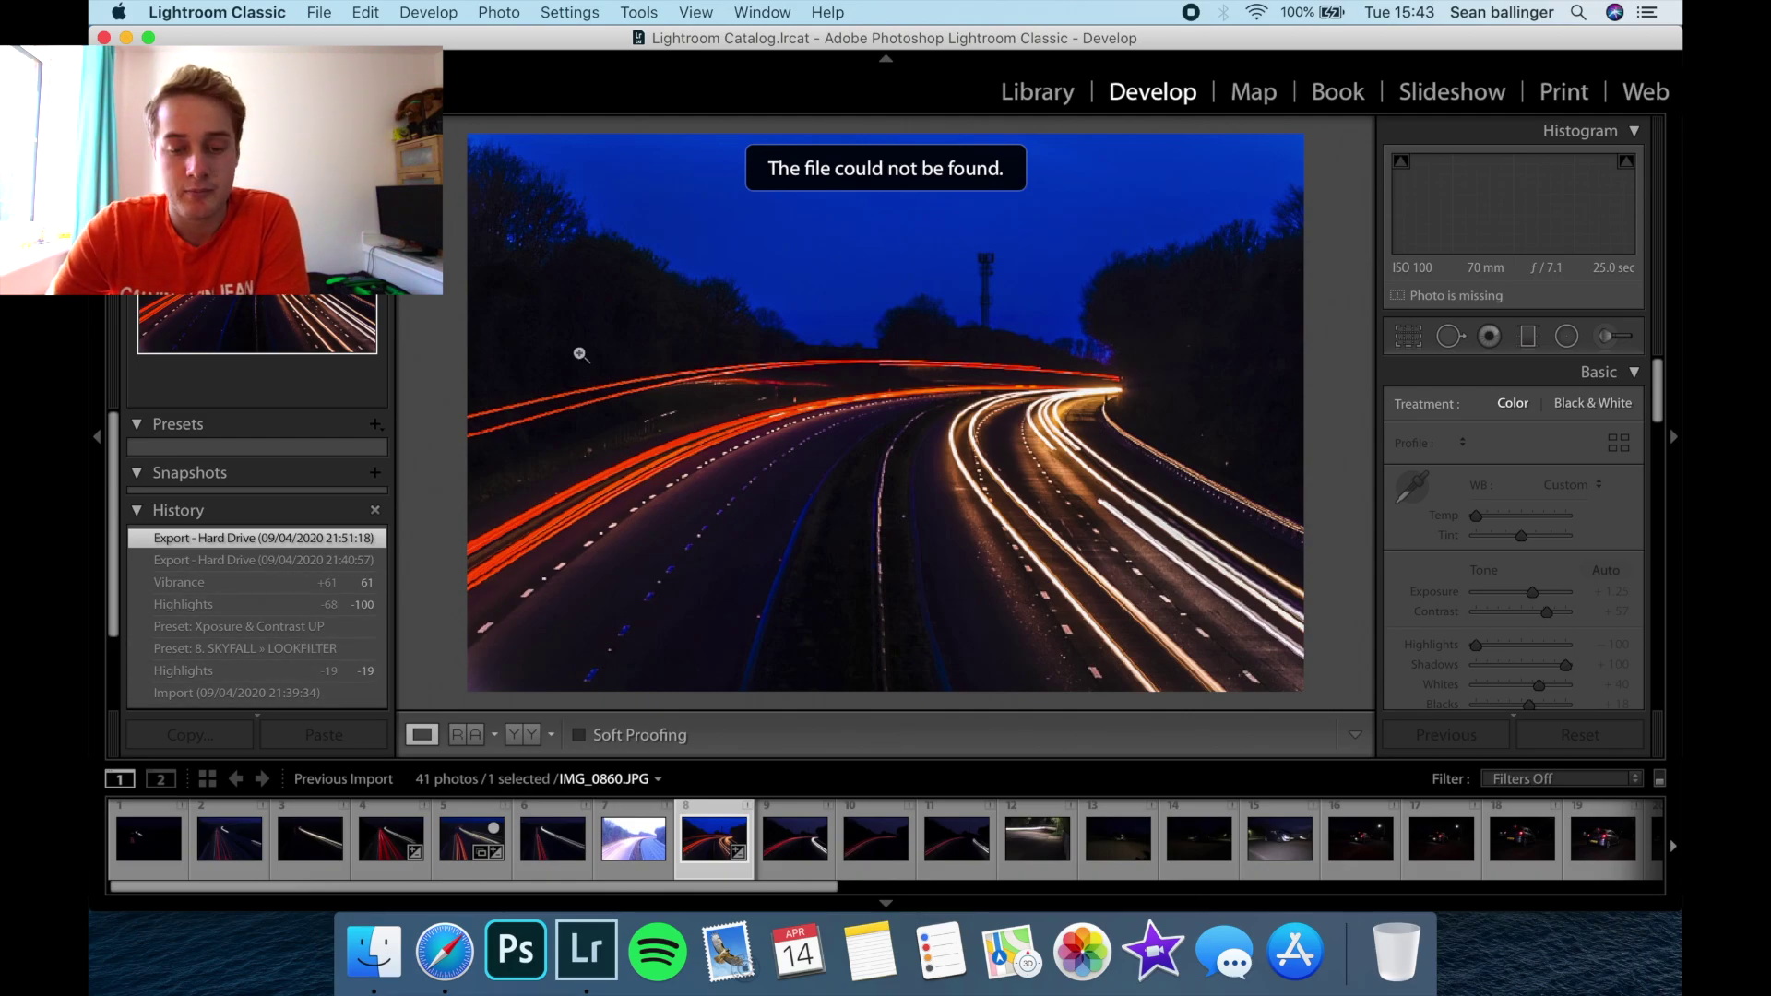
Step: Relink the missing Simon Town 2020 folder to Documents > Photography and show the Previous Import
left_click(1042, 93)
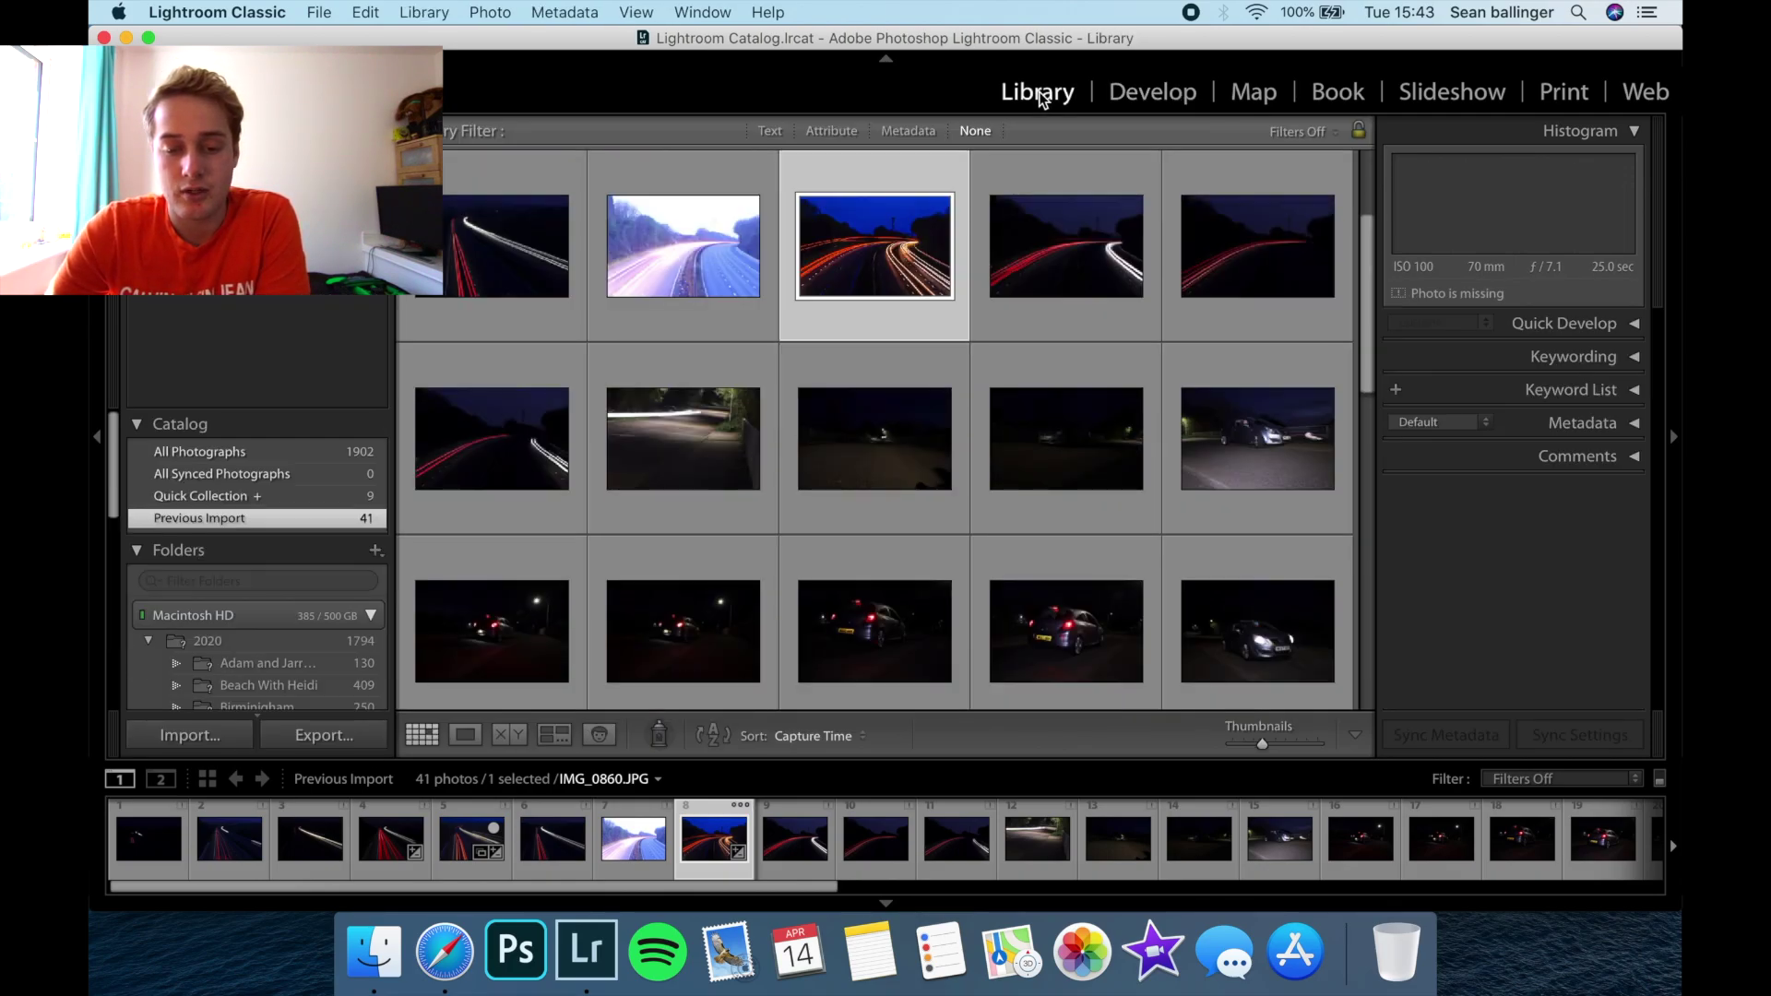
scroll(164, 703, "down", 5)
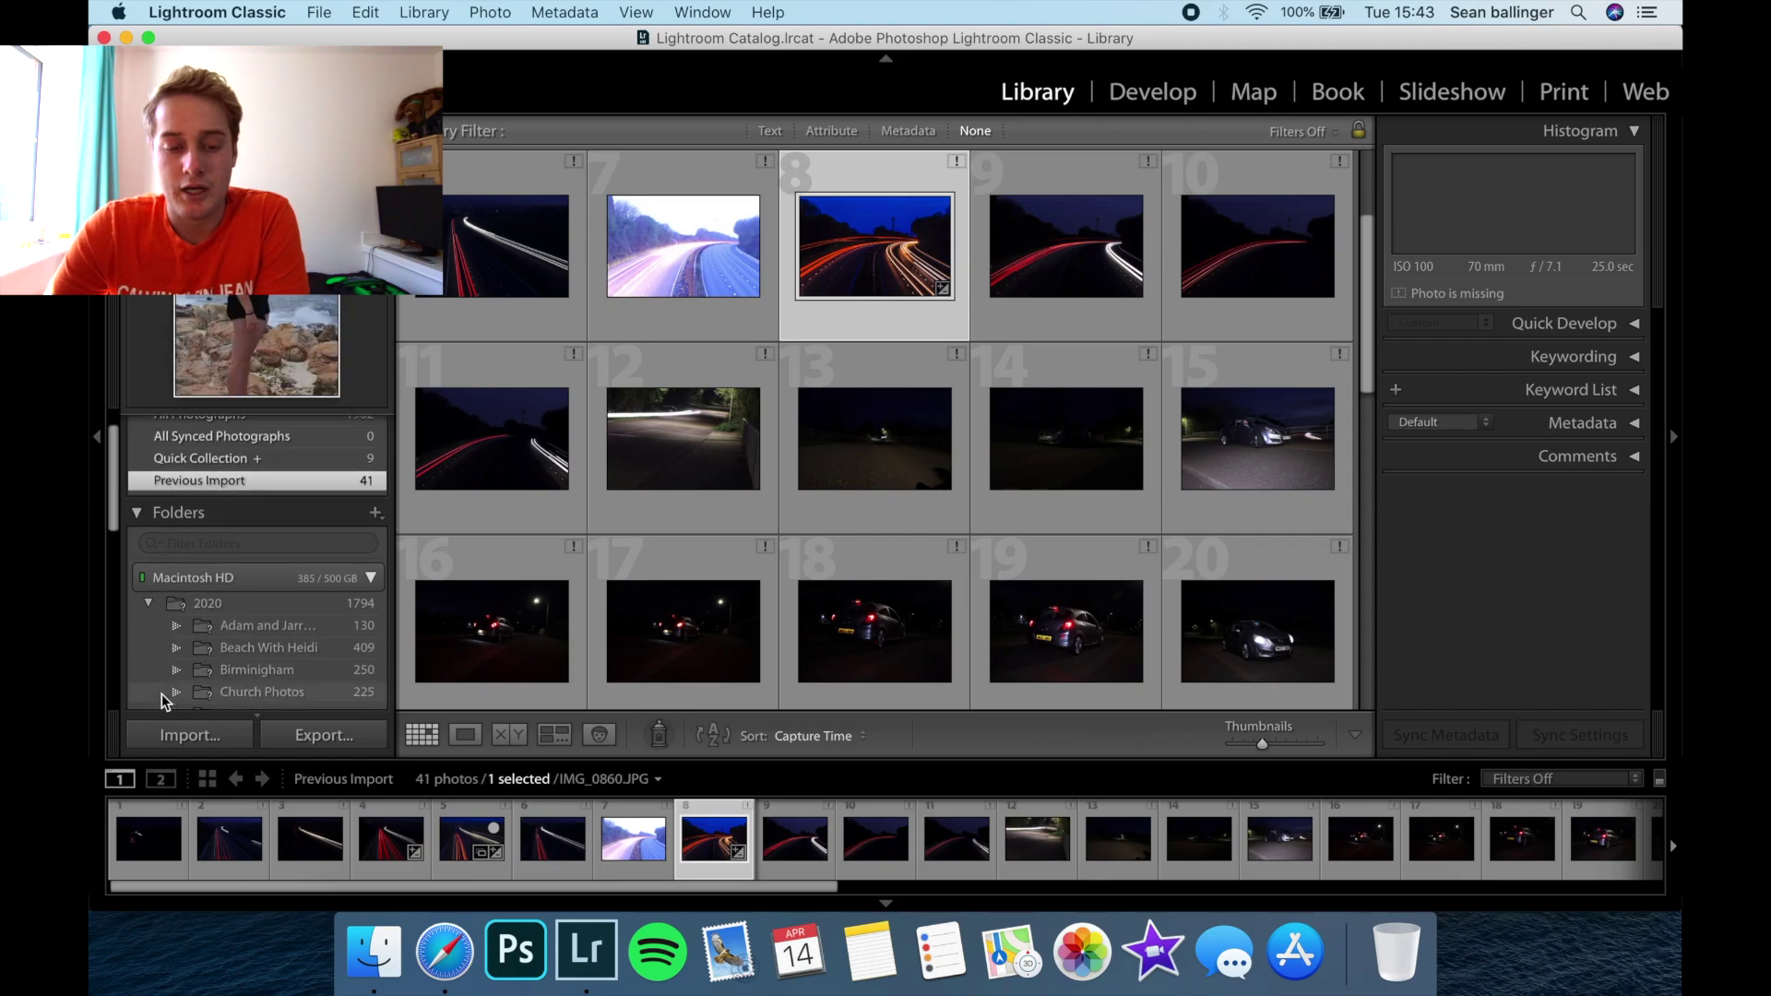
scroll(165, 702, "down", 3)
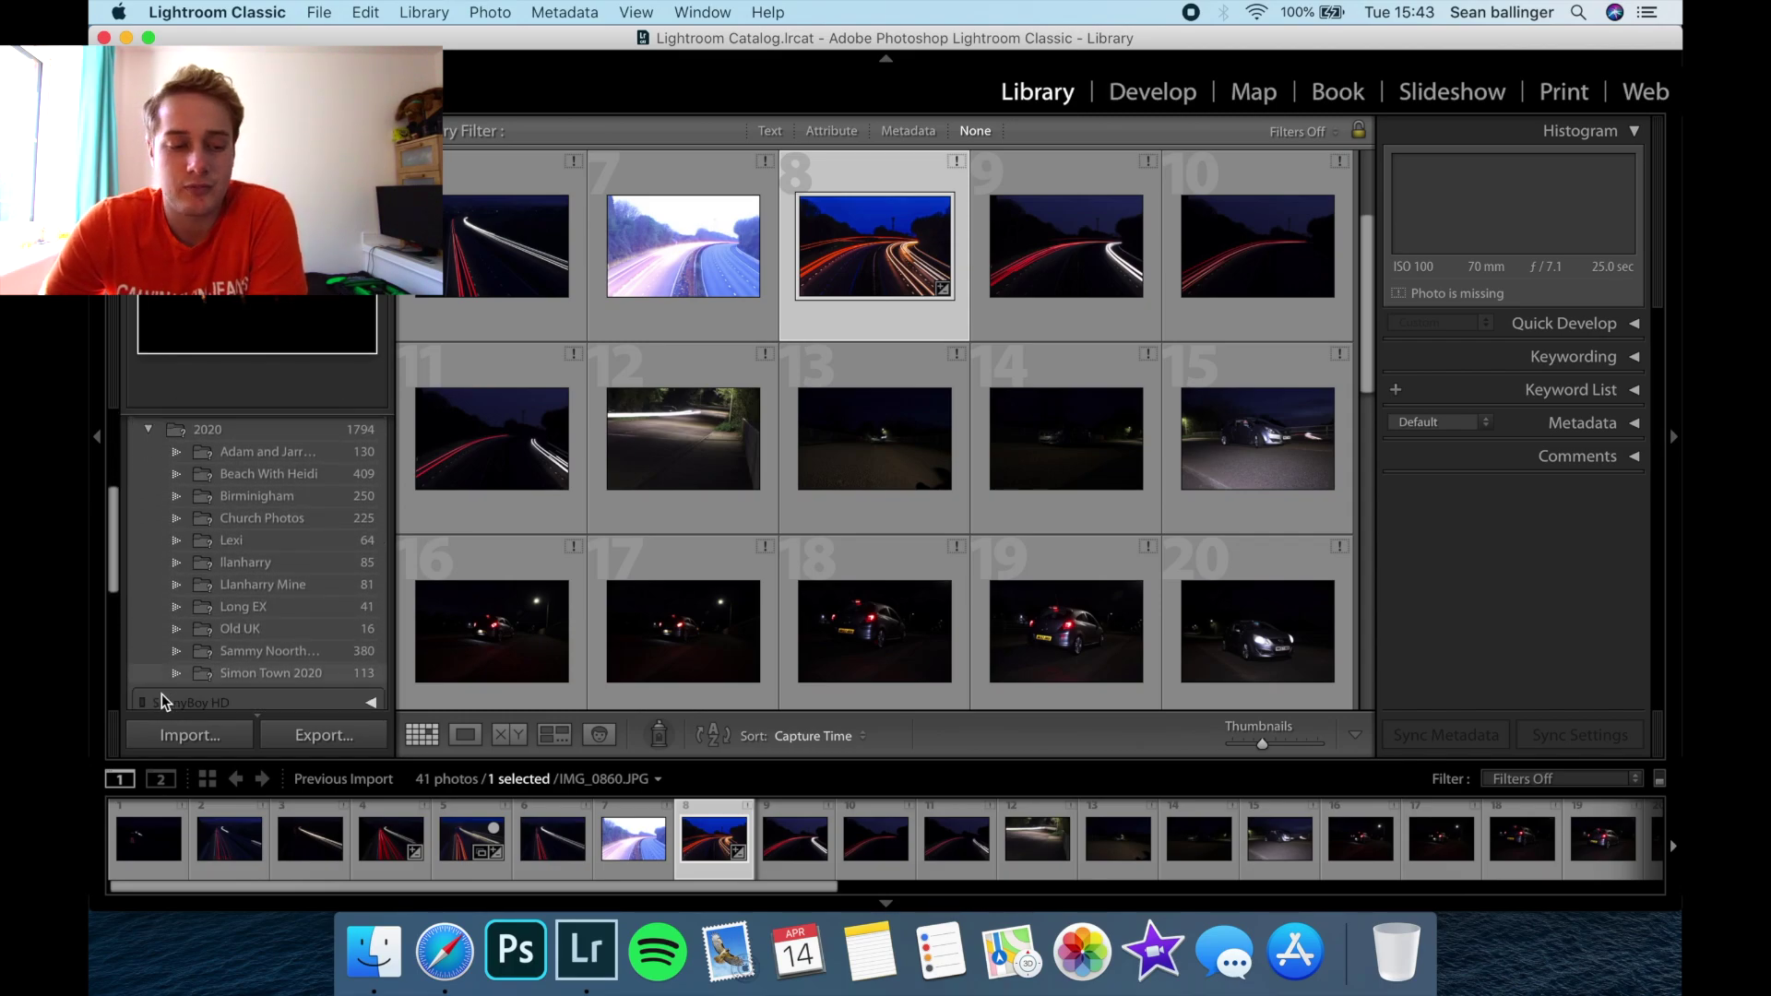
left_click(221, 606)
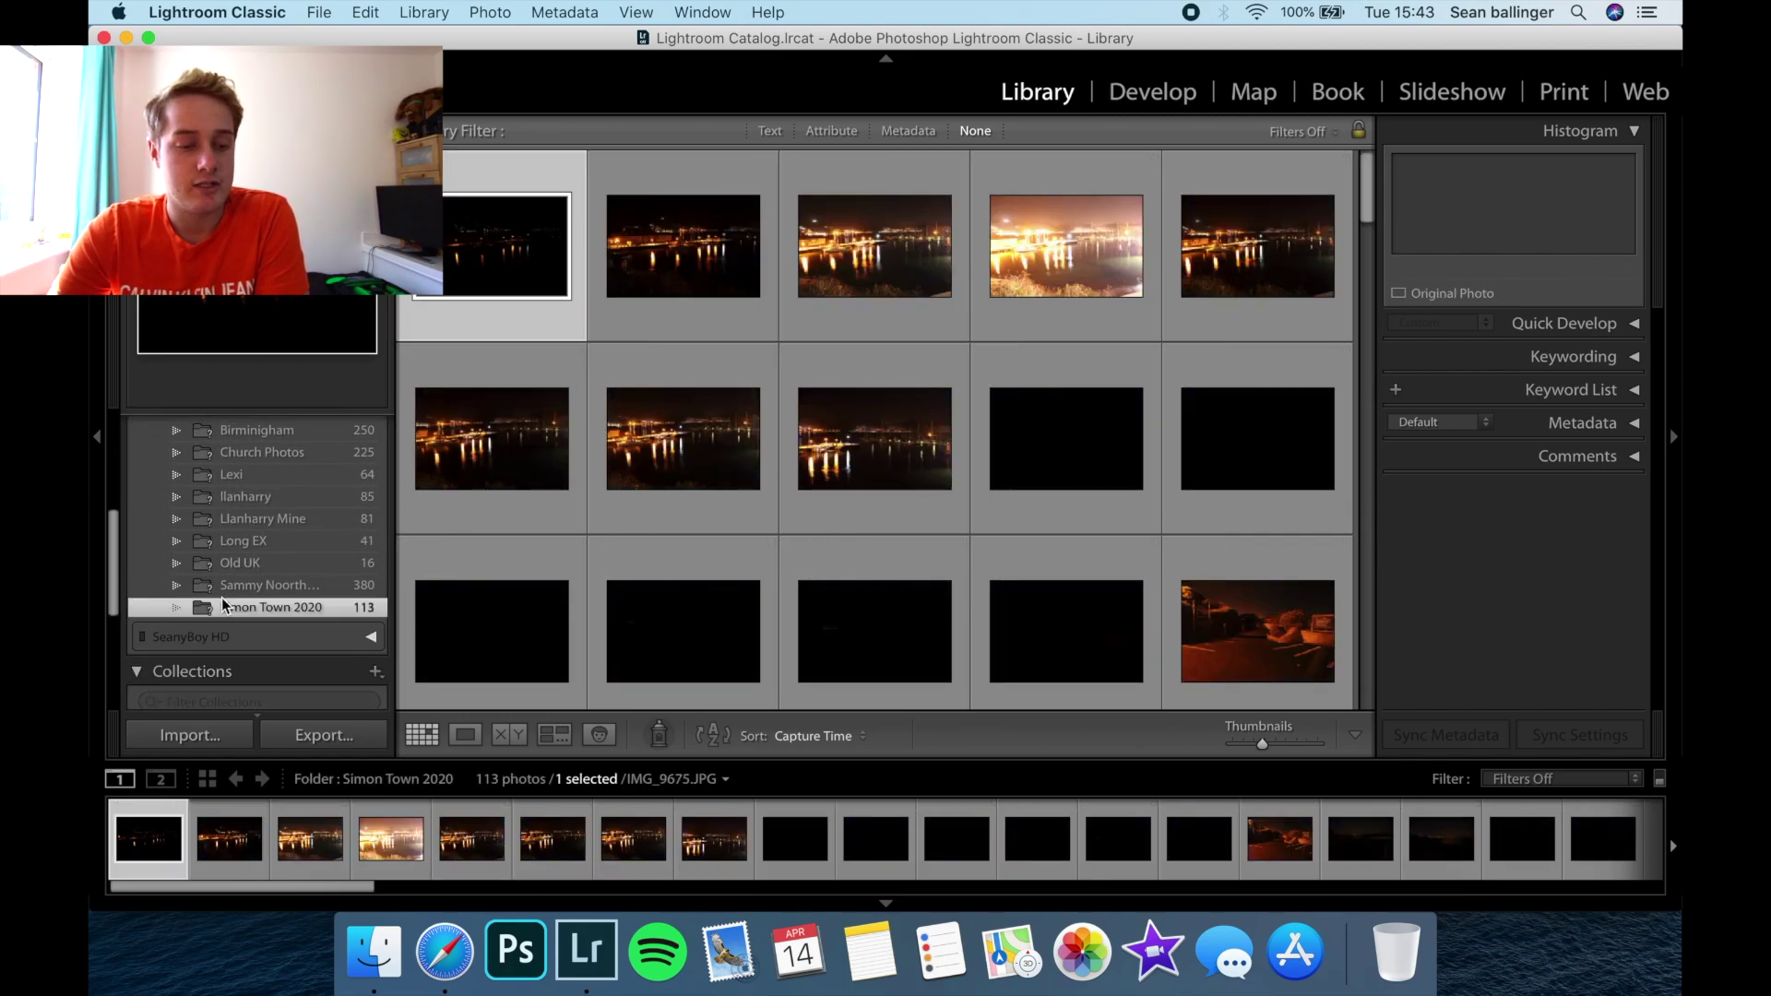
right_click(221, 606)
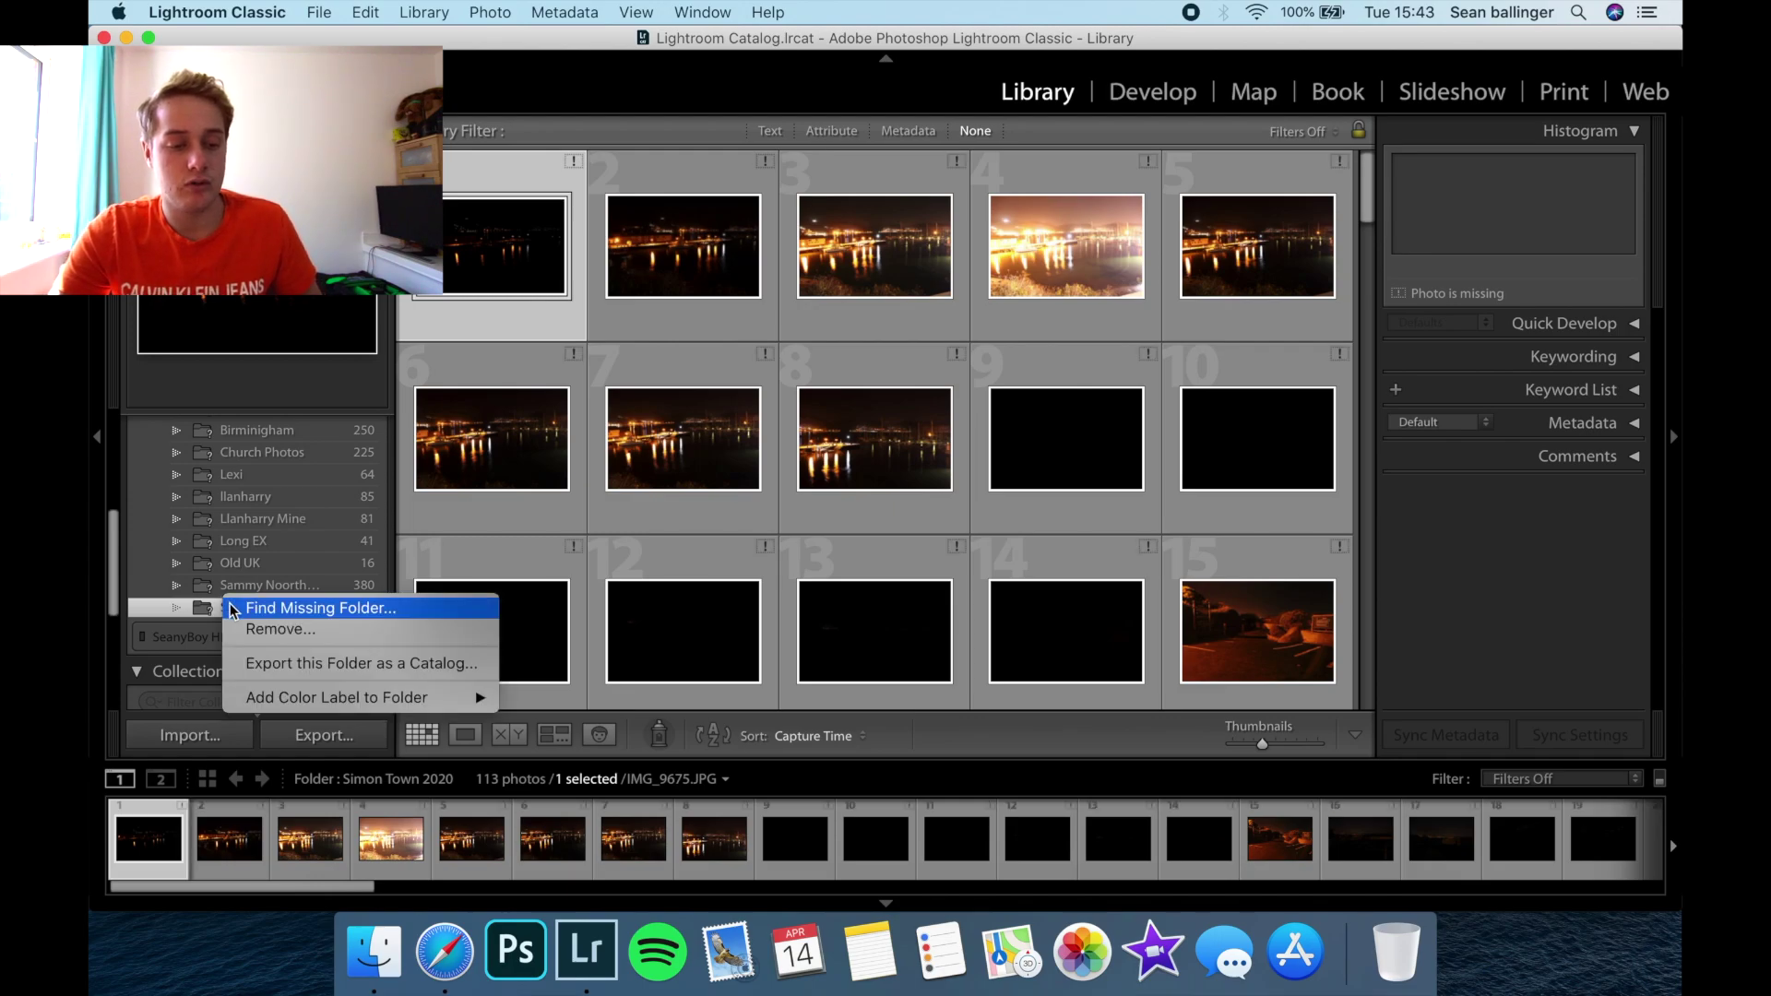
left_click(233, 610)
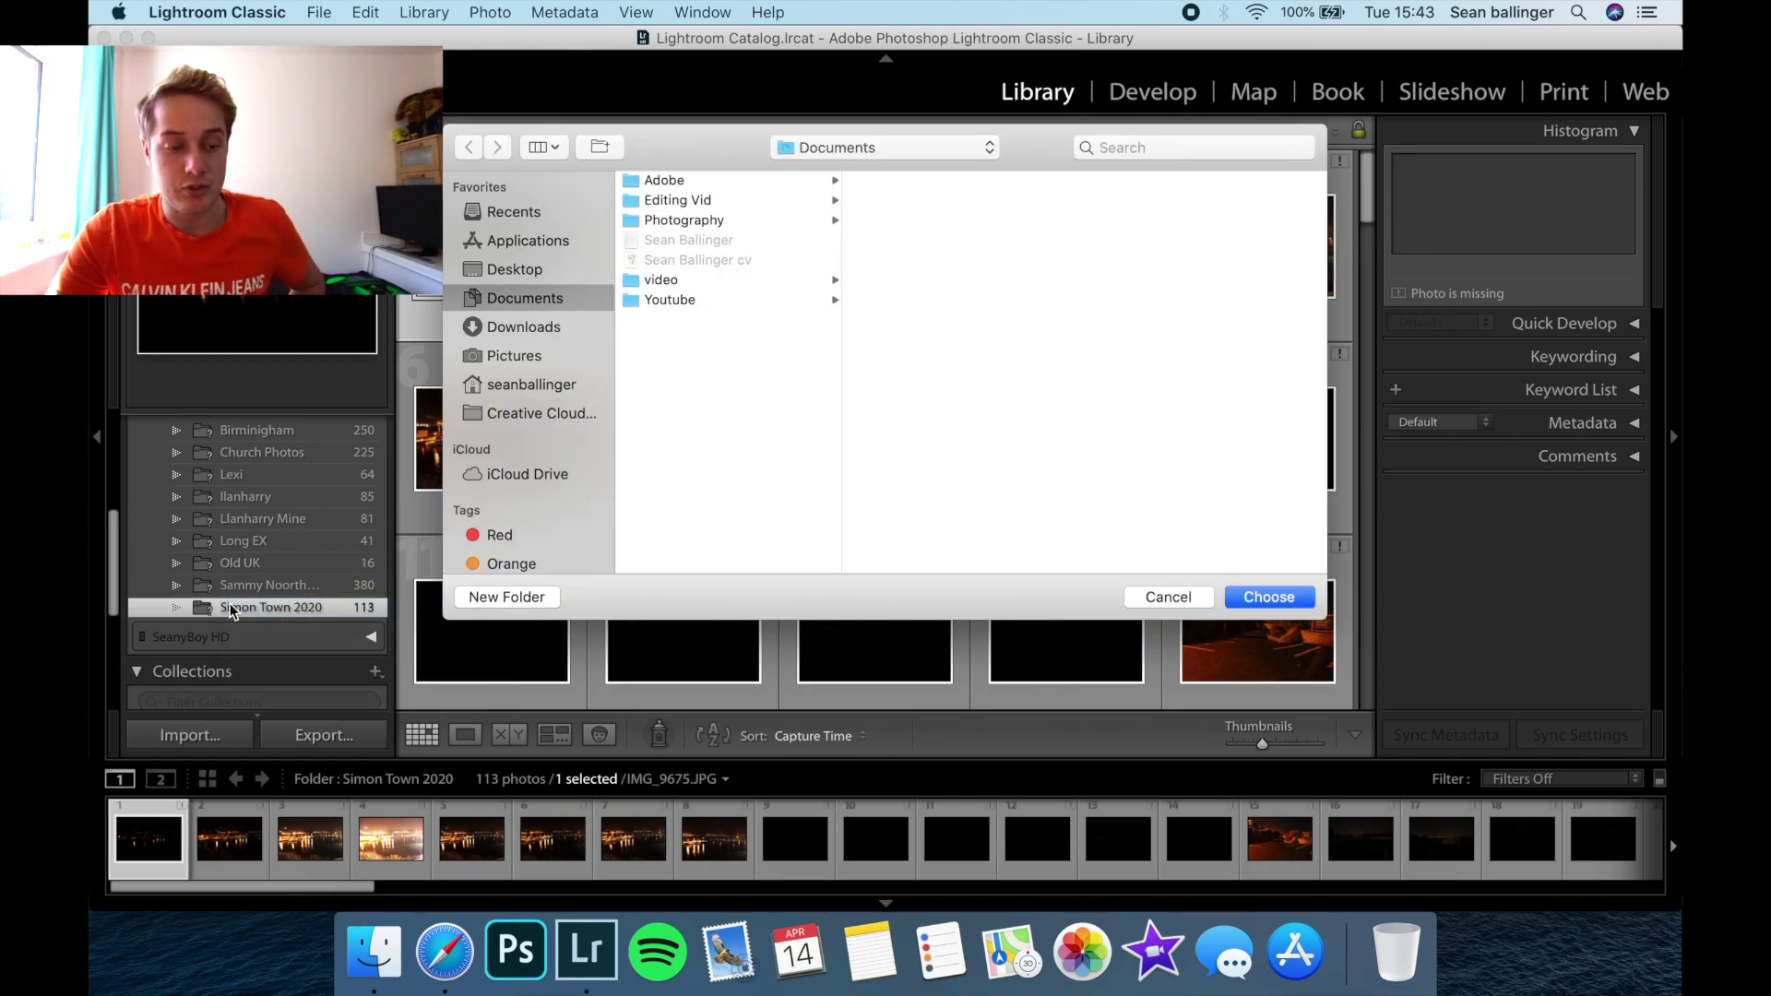
left_click(697, 226)
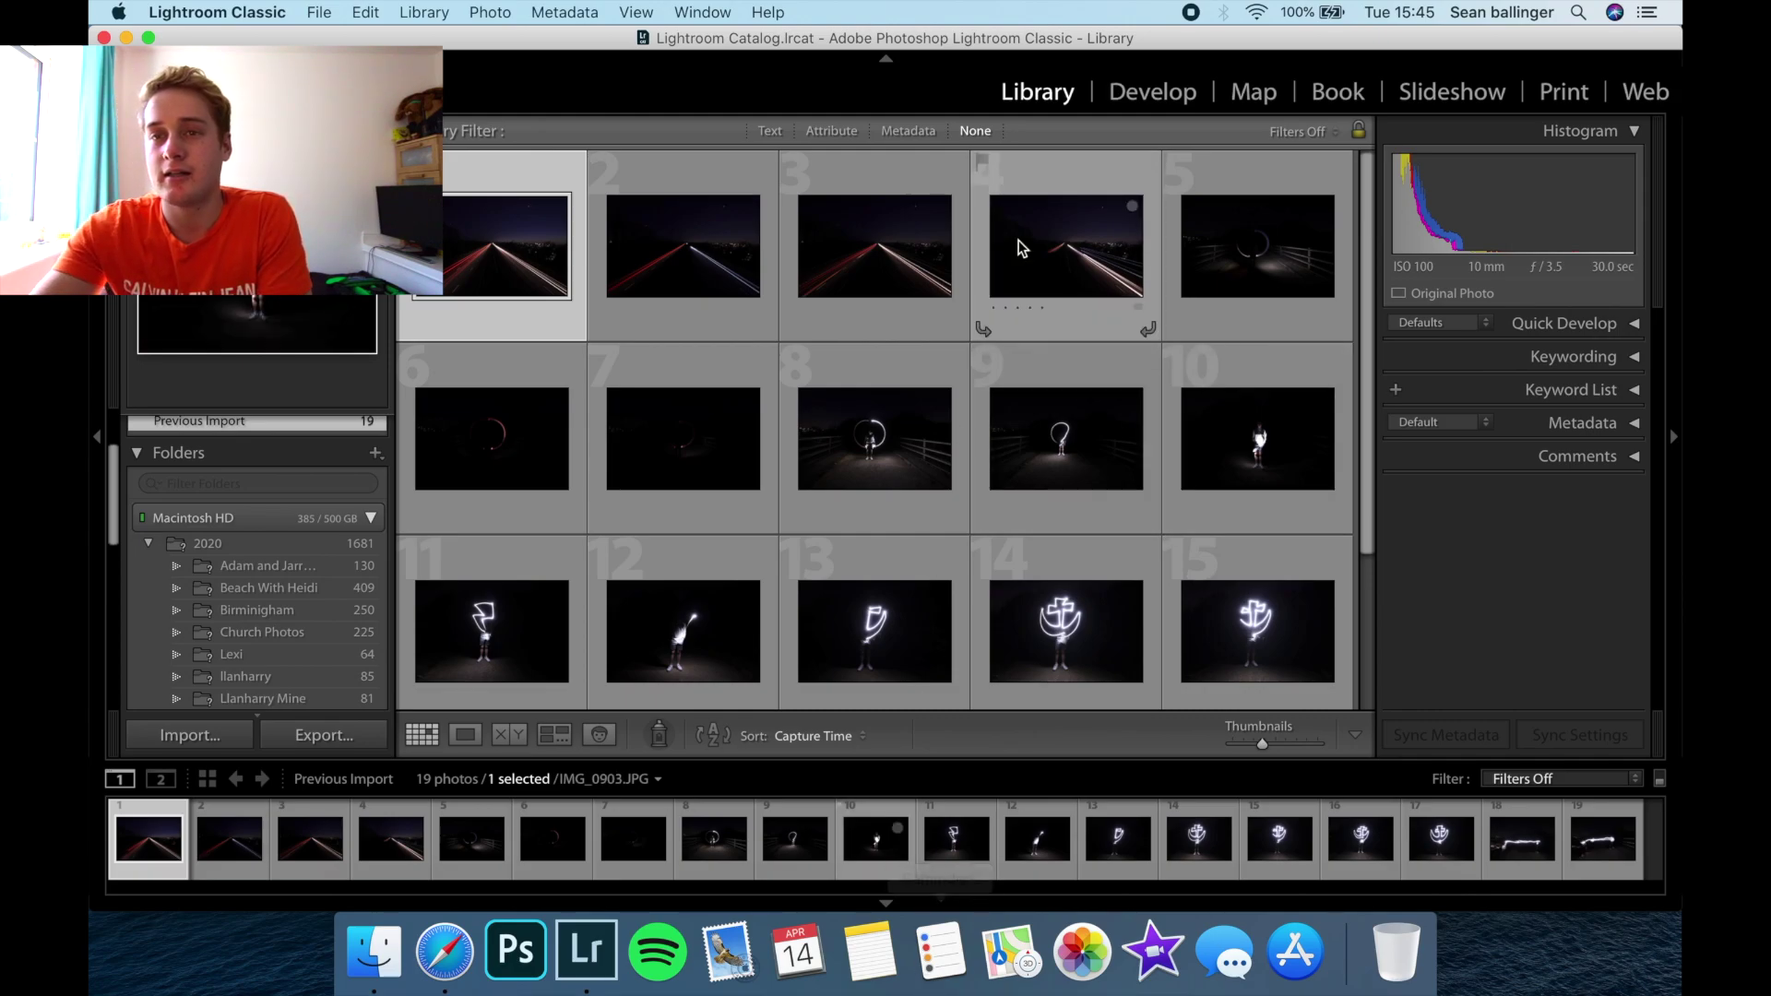
Step: Open highway shot IMG_0894.JPG in Develop, zoom in on detail, then return to Fit view
left_click(1127, 98)
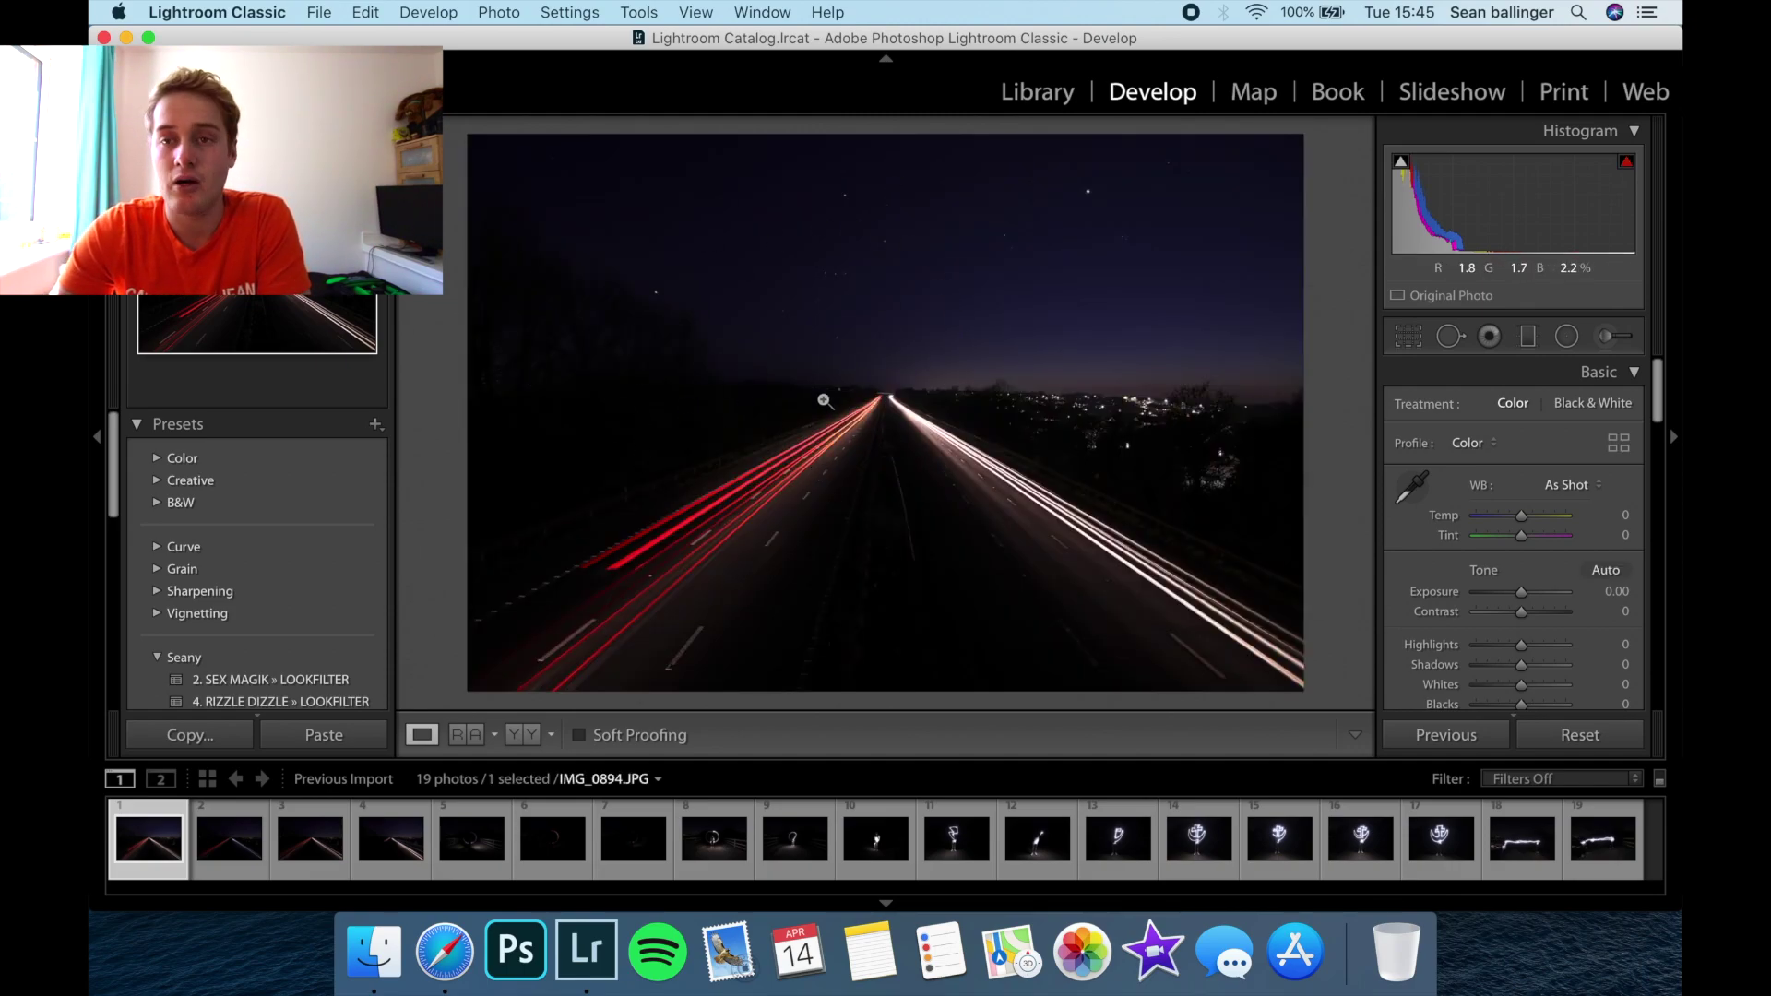
left_click(825, 403)
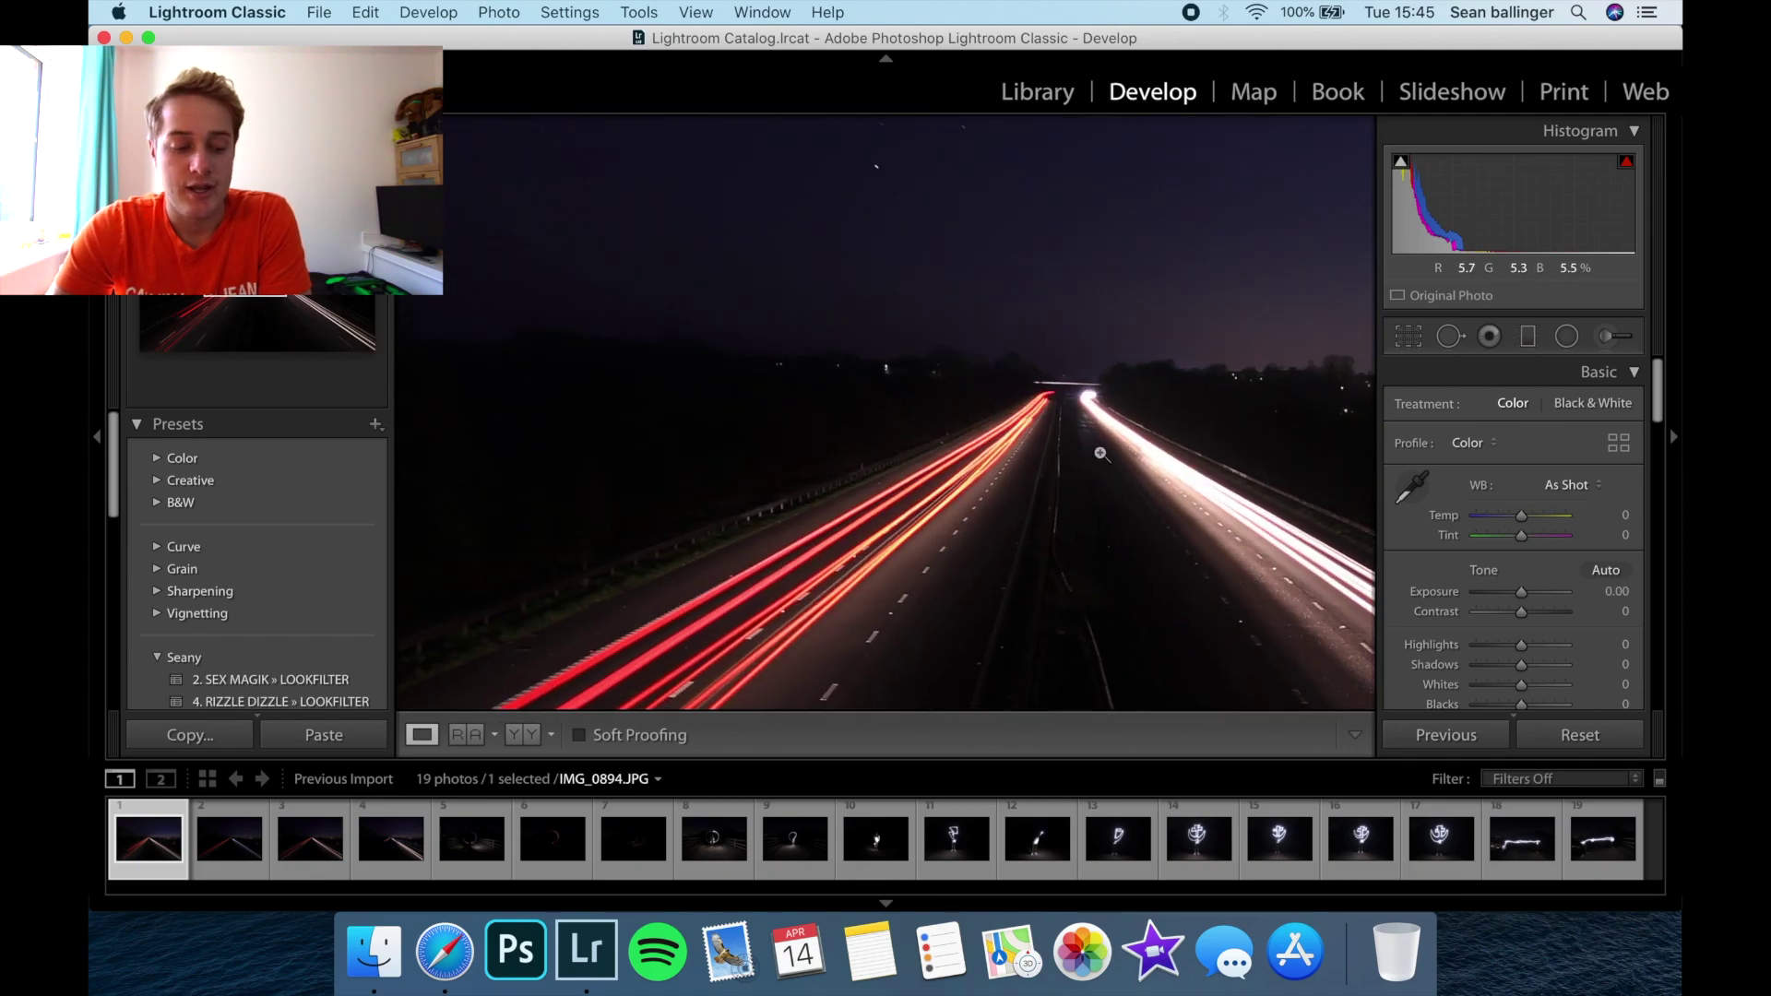
left_click(1101, 455)
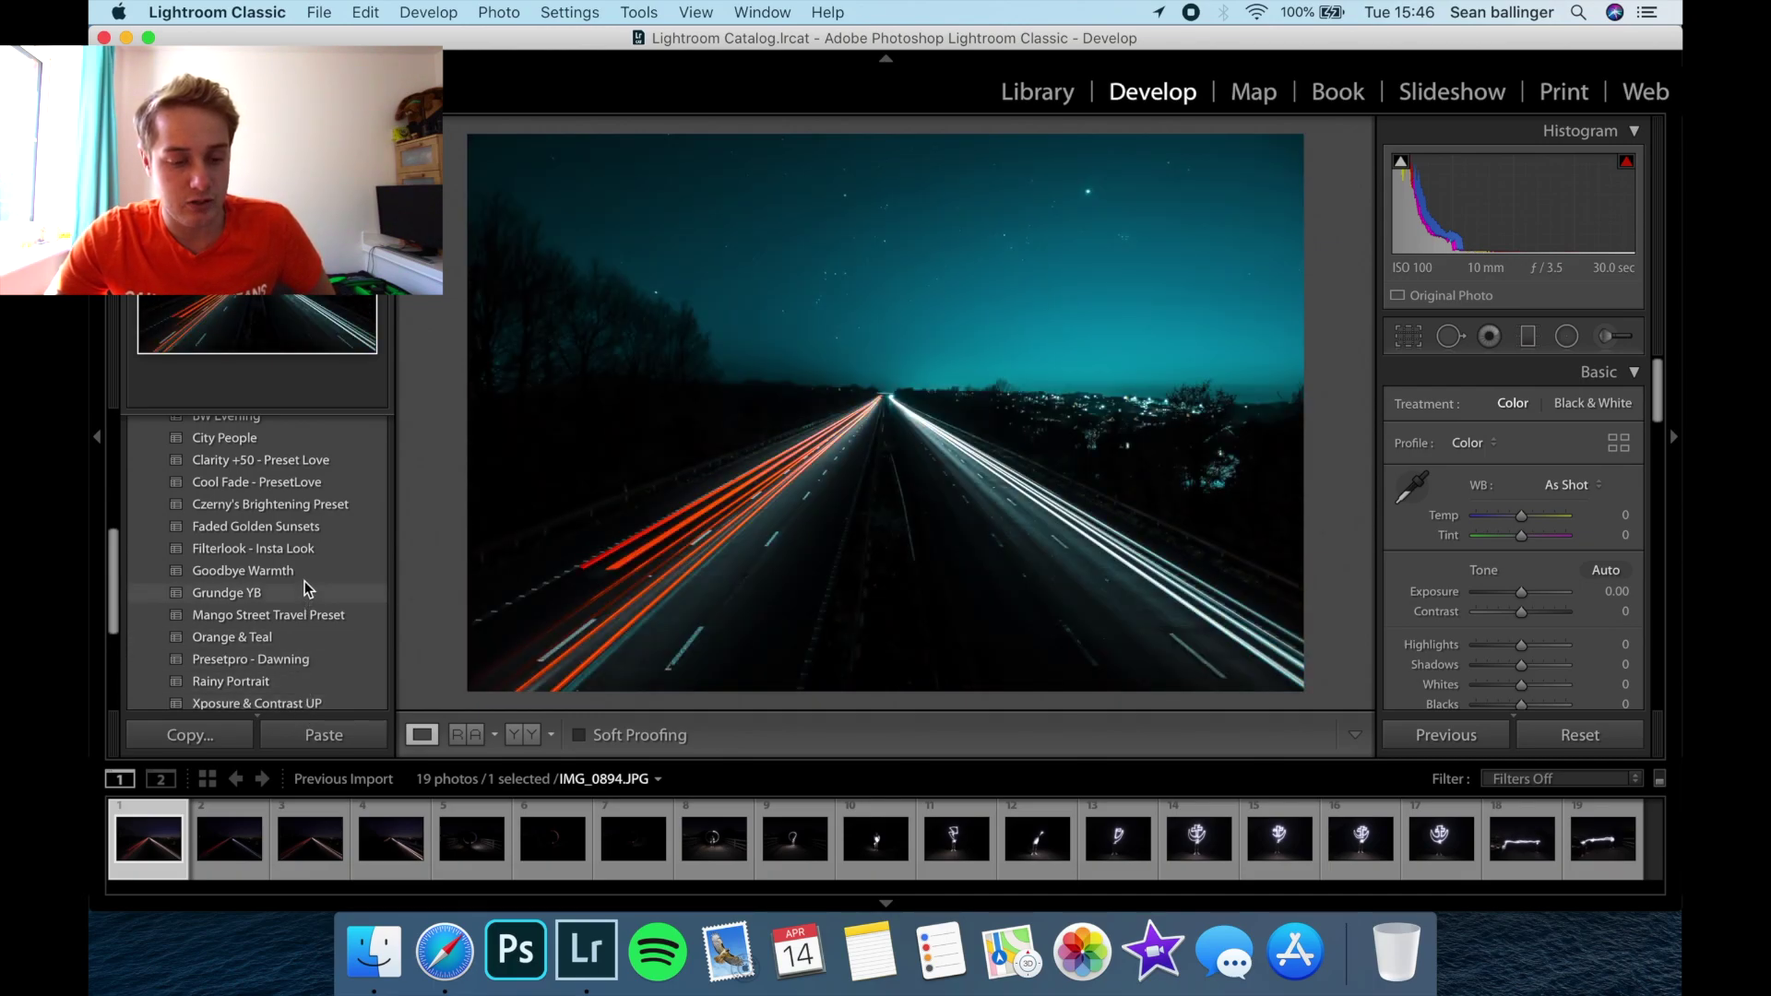
Step: Apply the Goodbye Warmth preset, then set Exposure +0.35, Contrast -12 and Temp -18
left_click(302, 576)
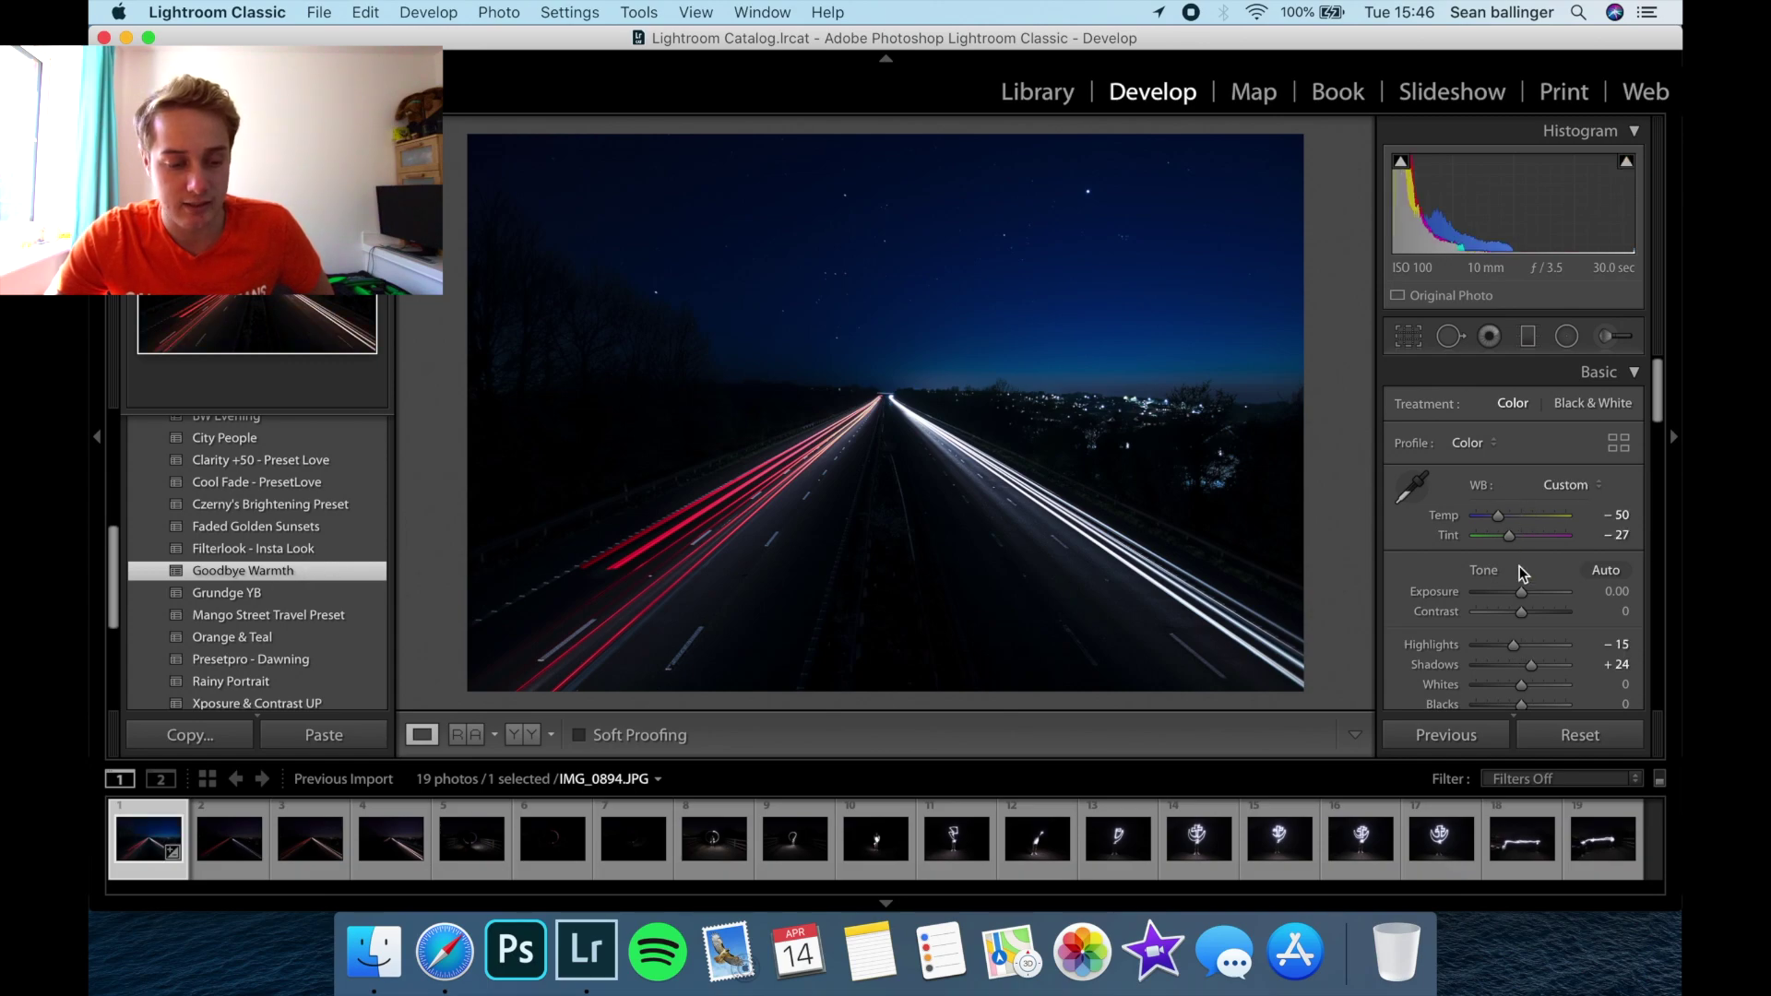
scroll(1520, 561, "down", 2)
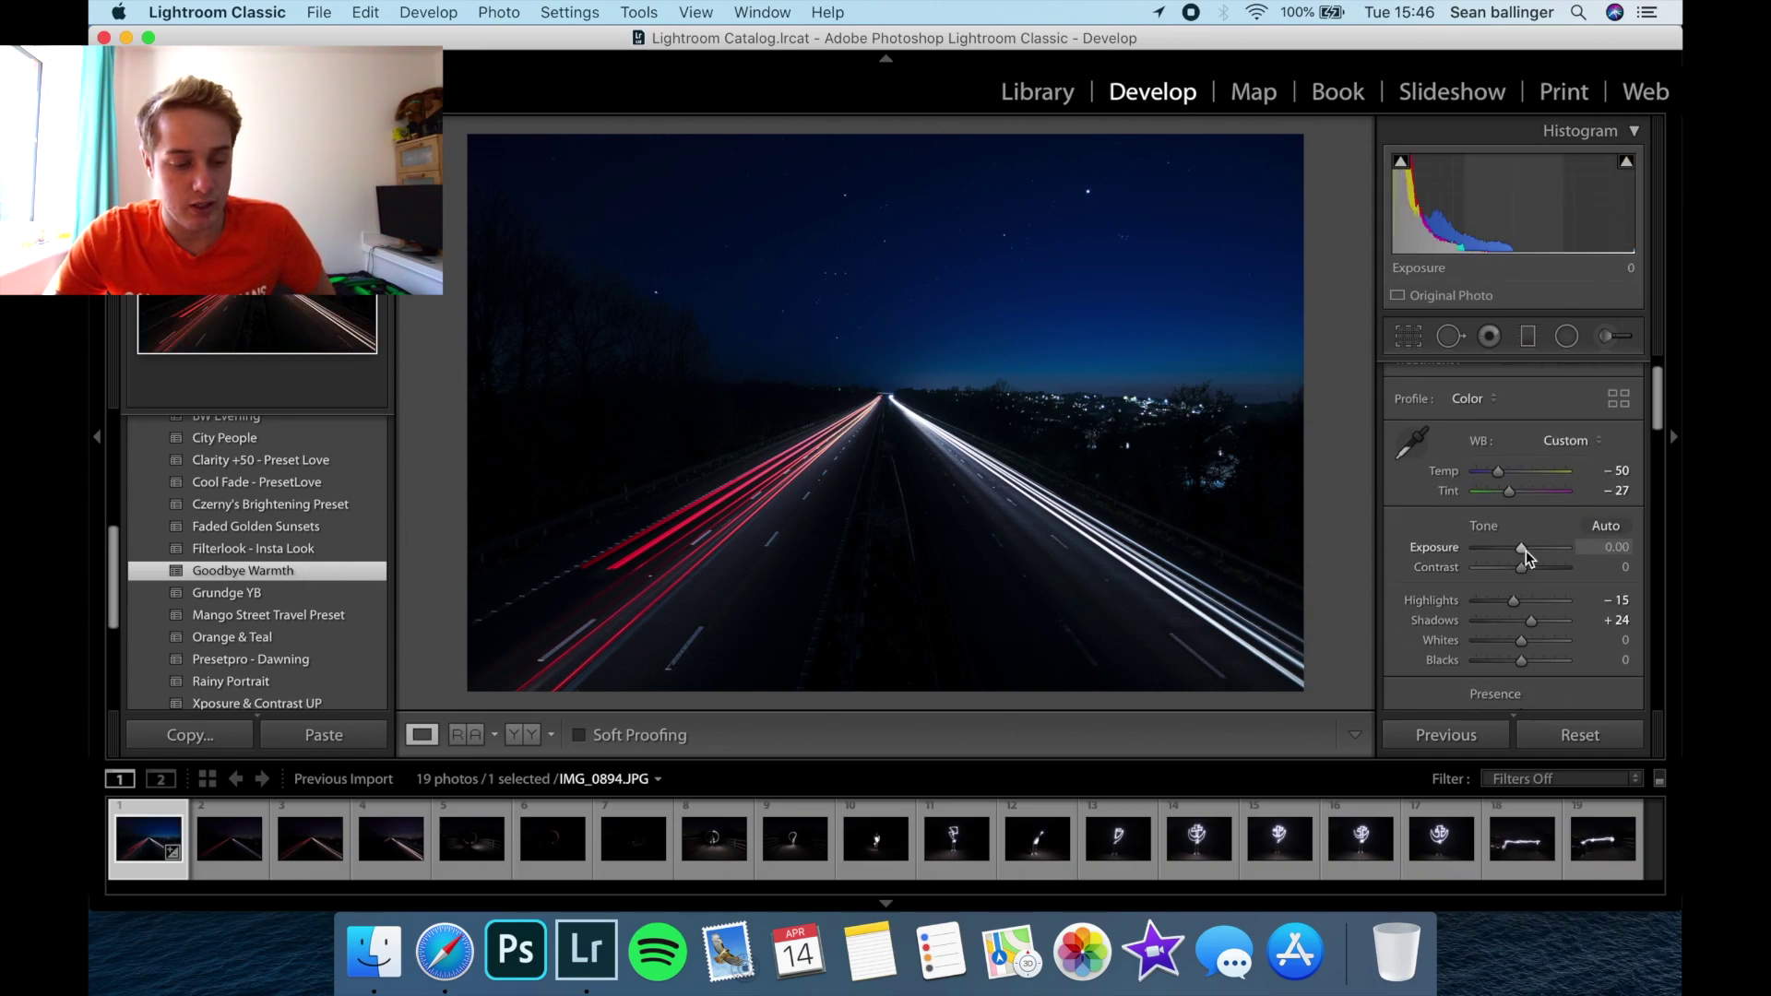
left_click_drag(1527, 552, 1529, 549)
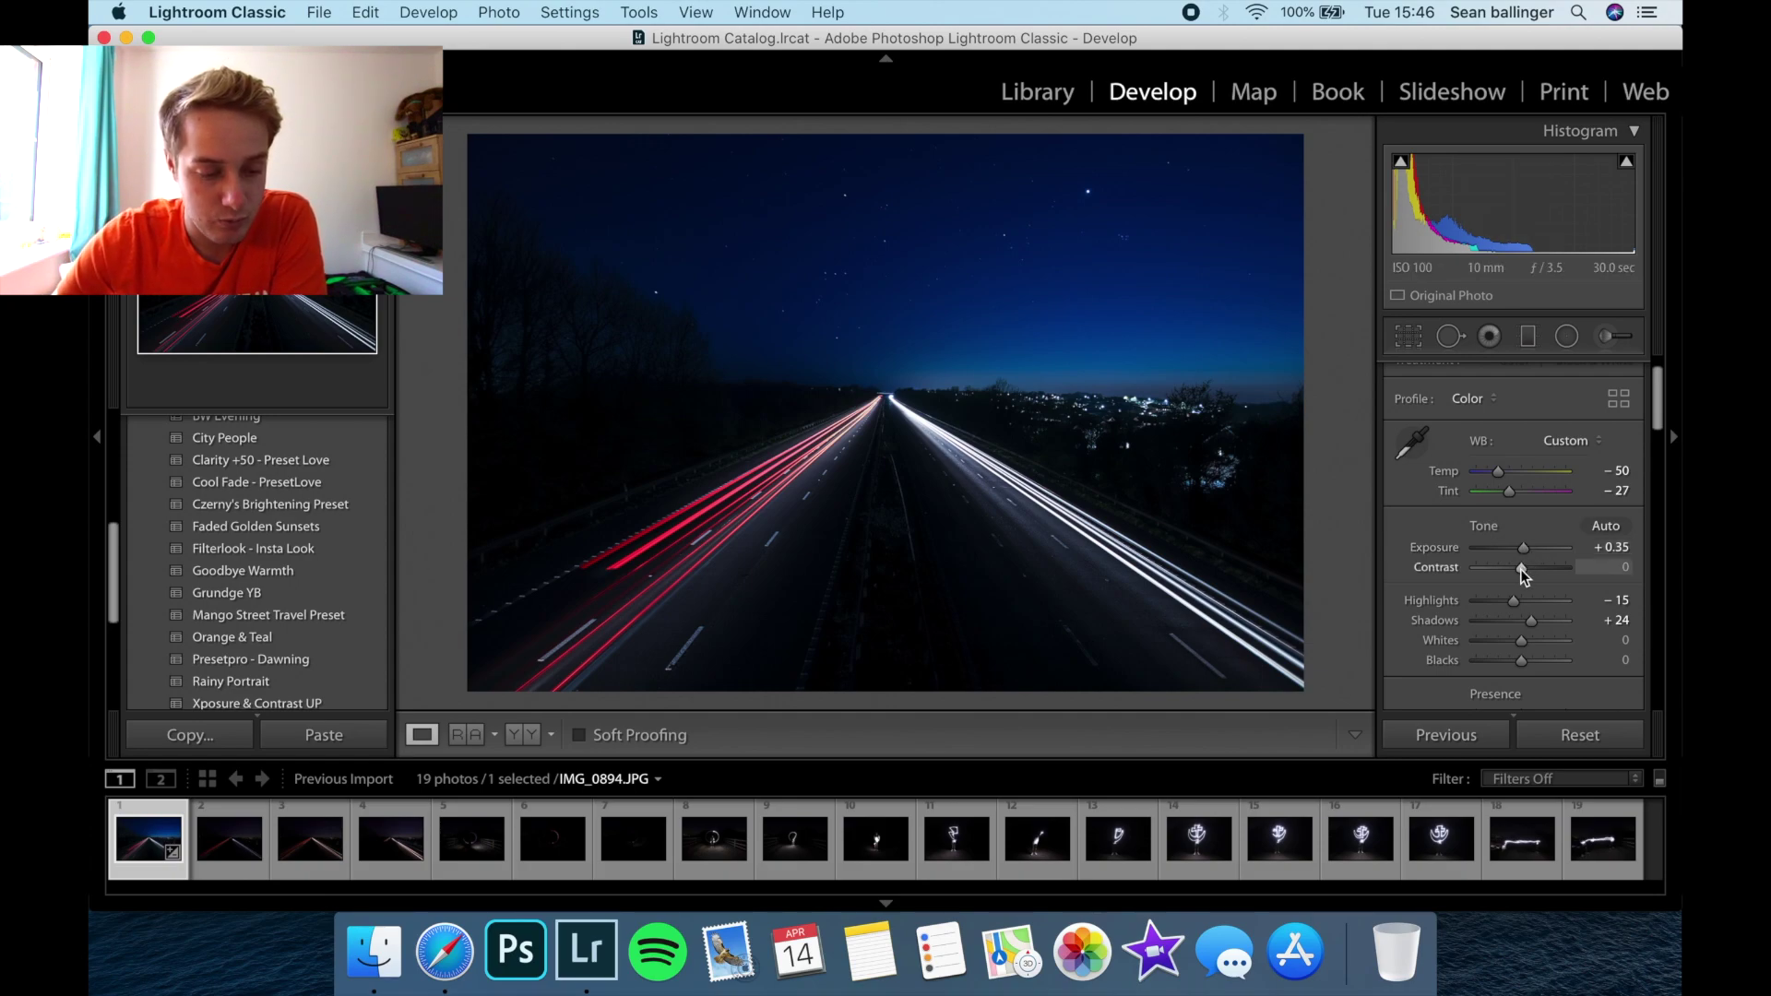
left_click_drag(1521, 569, 1516, 564)
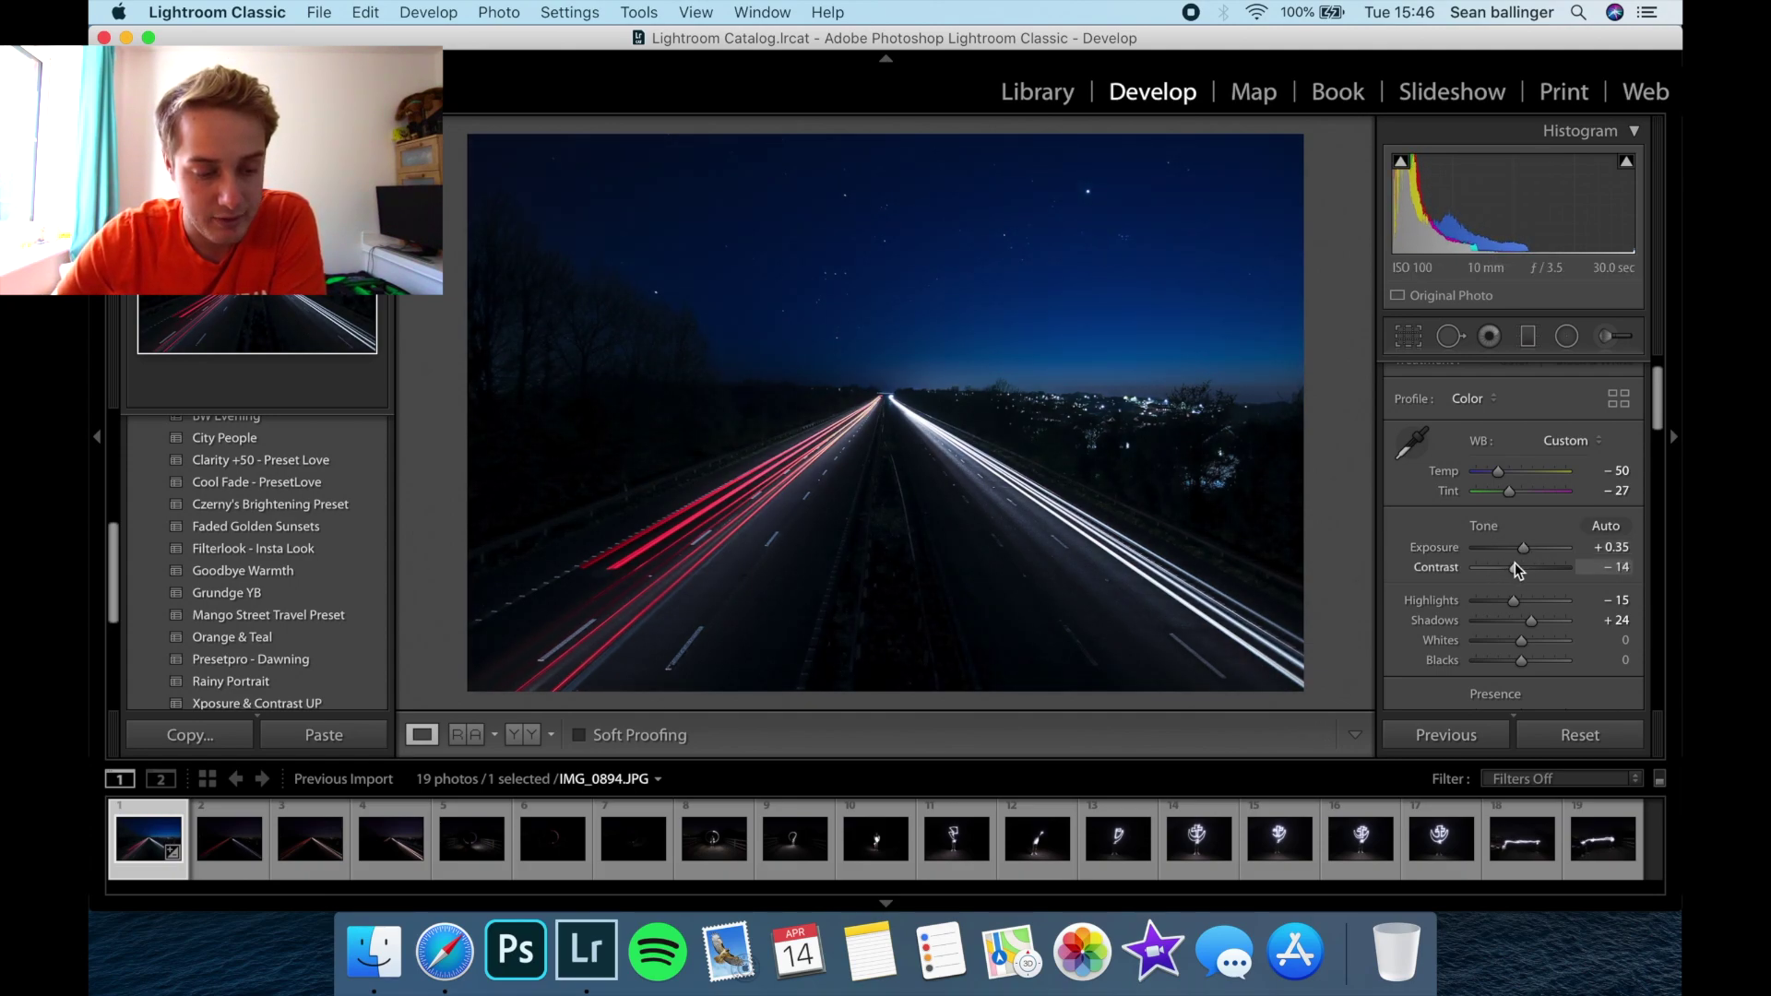
left_click_drag(1499, 472, 1496, 478)
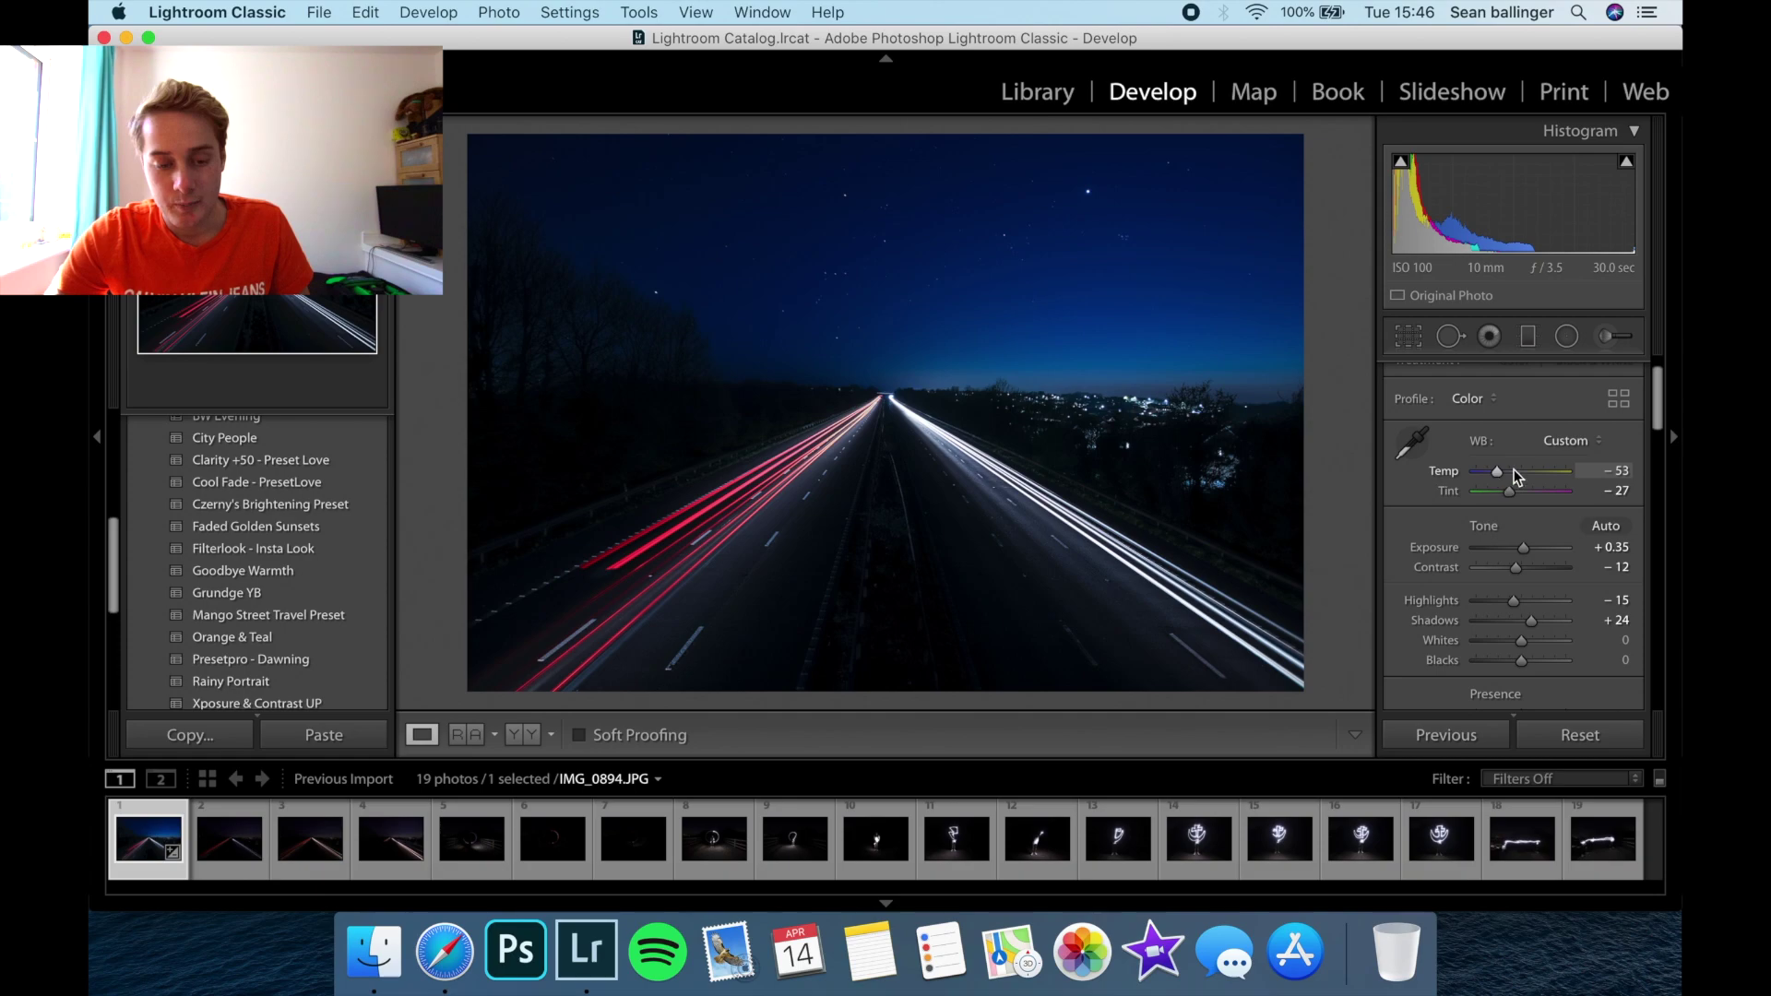
left_click_drag(1525, 471, 1512, 472)
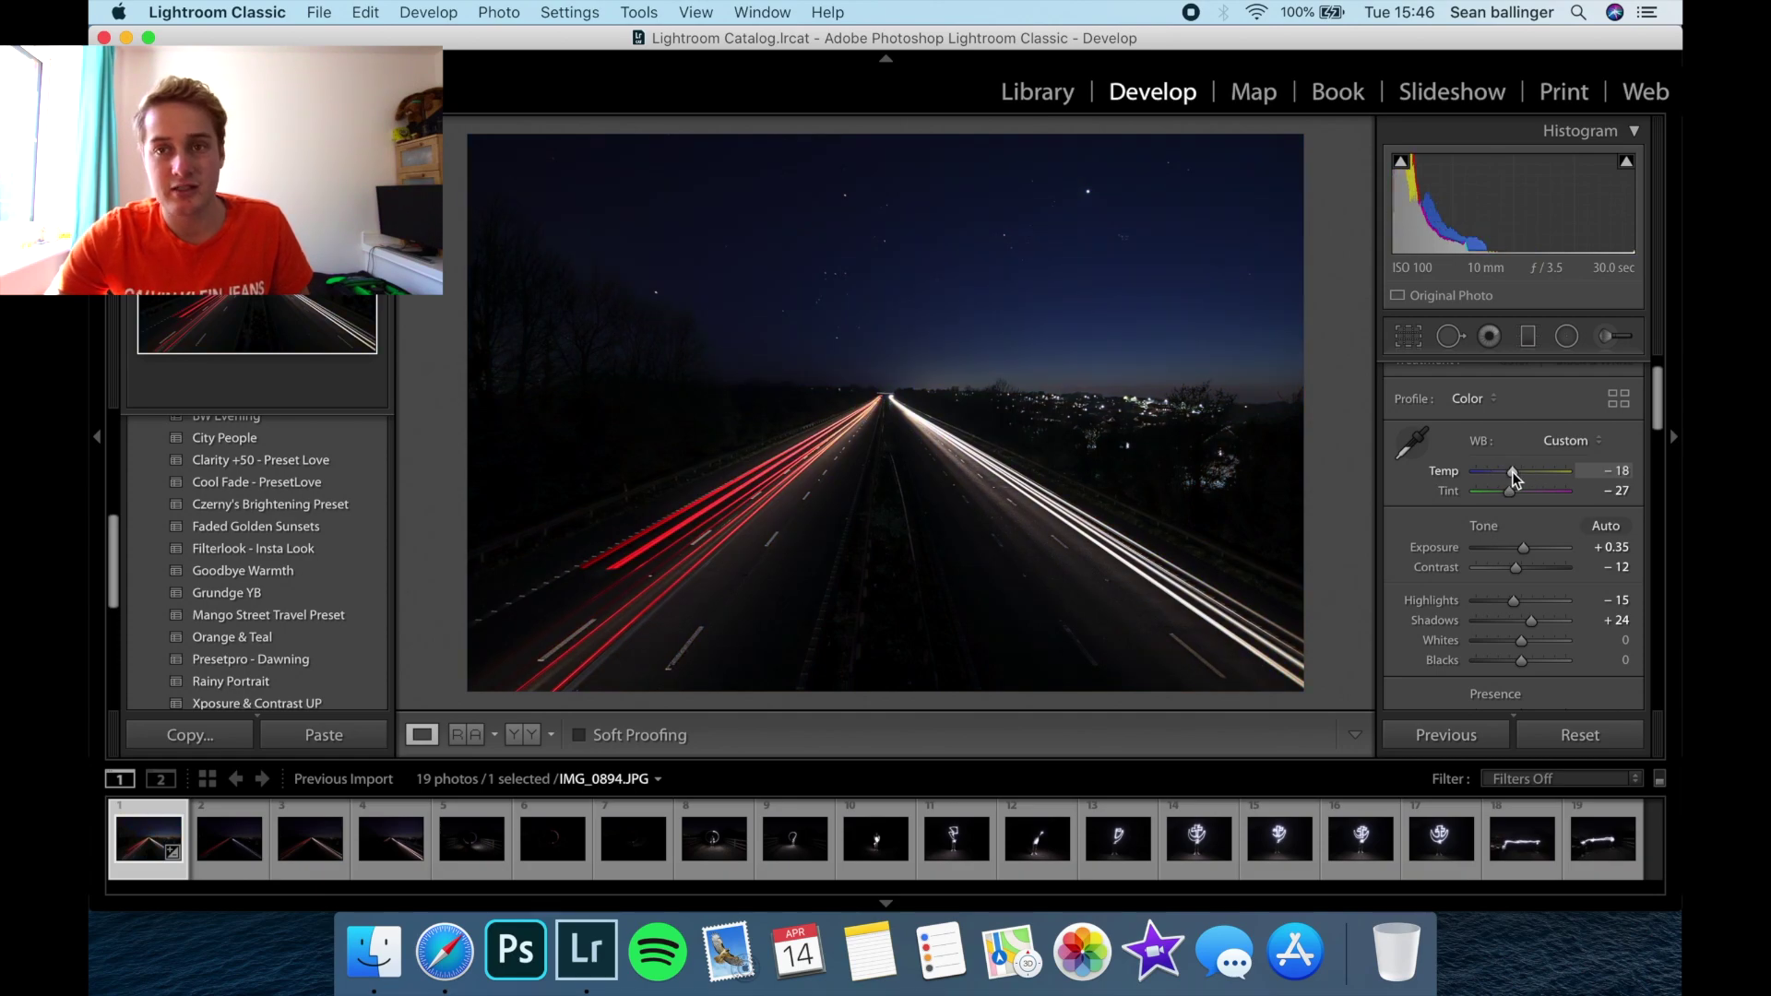
scroll(1511, 471, "down", 5)
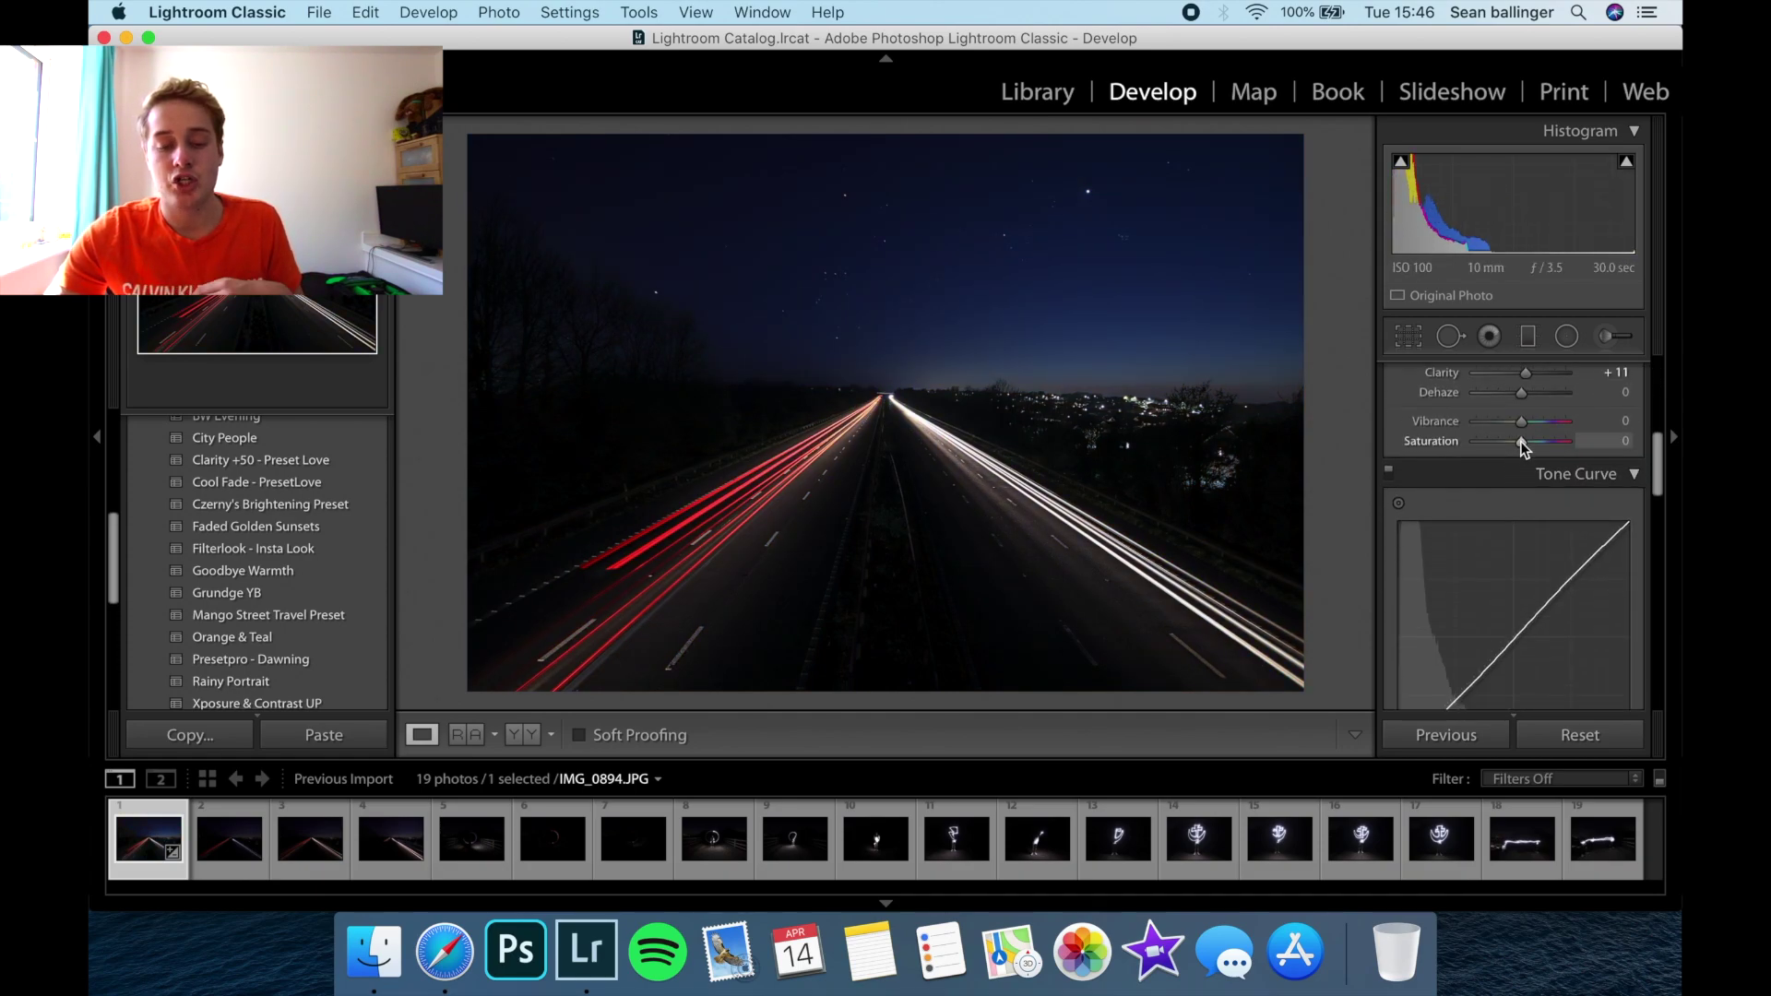
Step: Set Vibrance +67, Saturation +22, Whites -54, Highlights -20 and Texture +65 on the highway shot
left_click_drag(1518, 431, 1548, 426)
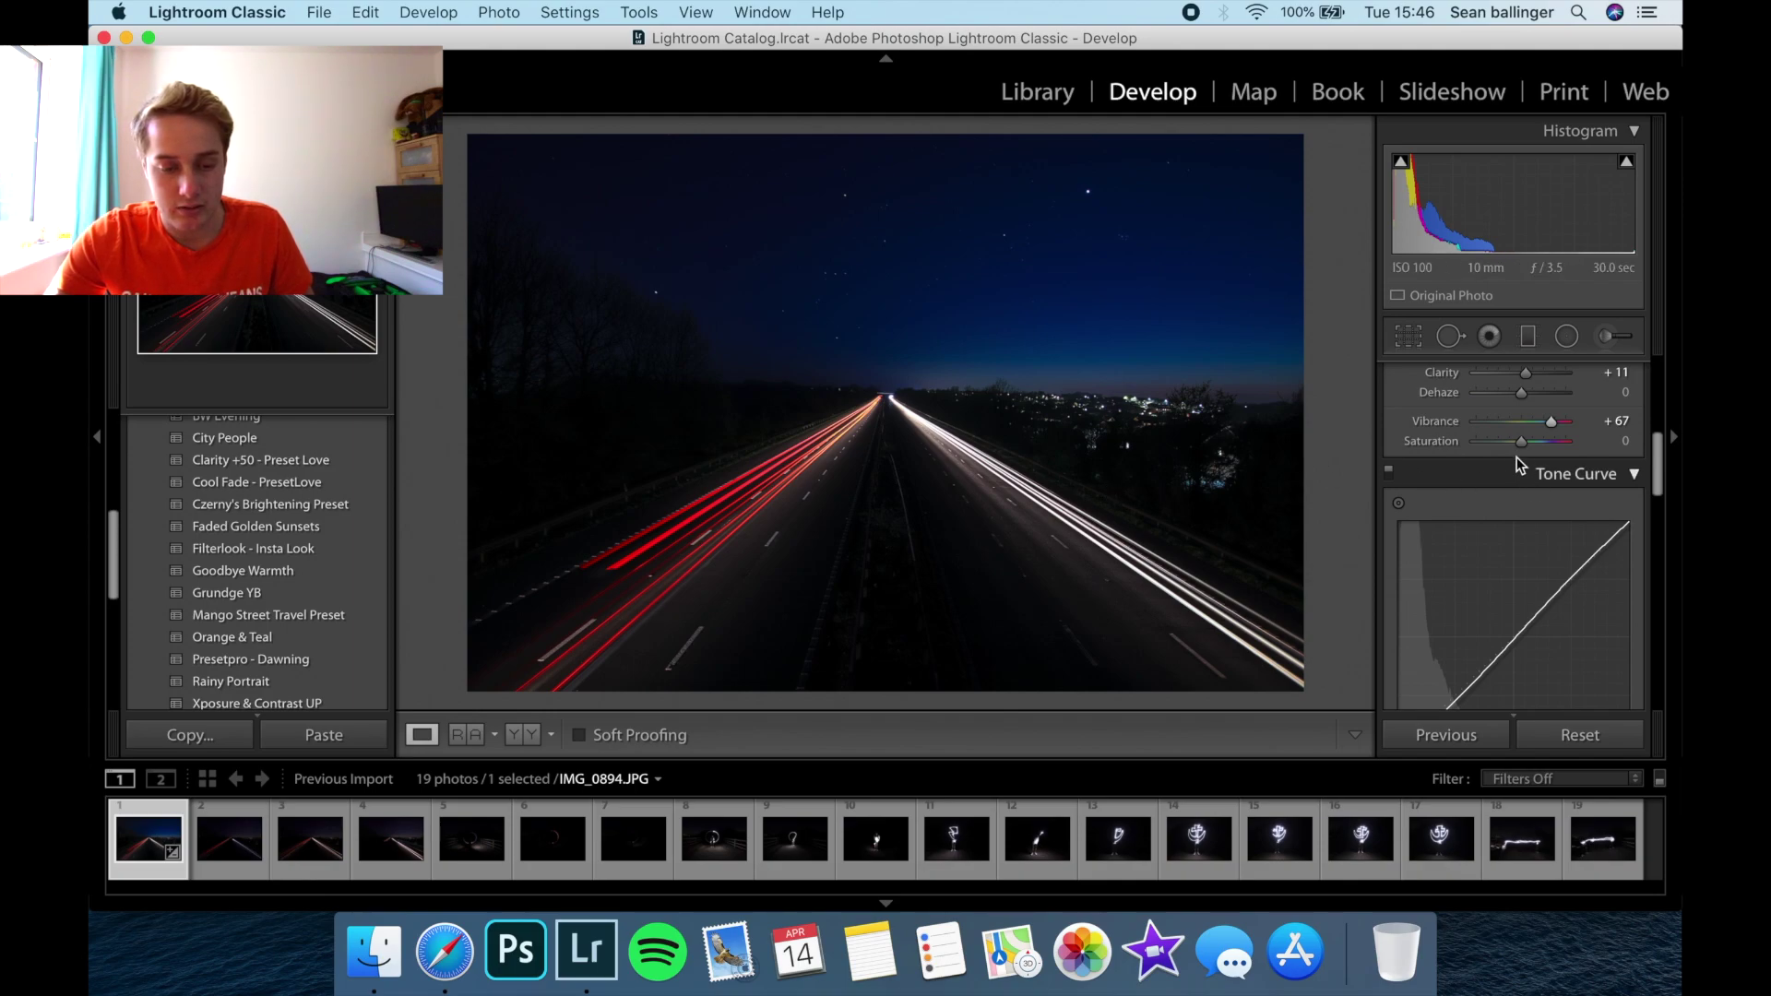
left_click_drag(1520, 442, 1530, 447)
scroll(1530, 448, "up", 5)
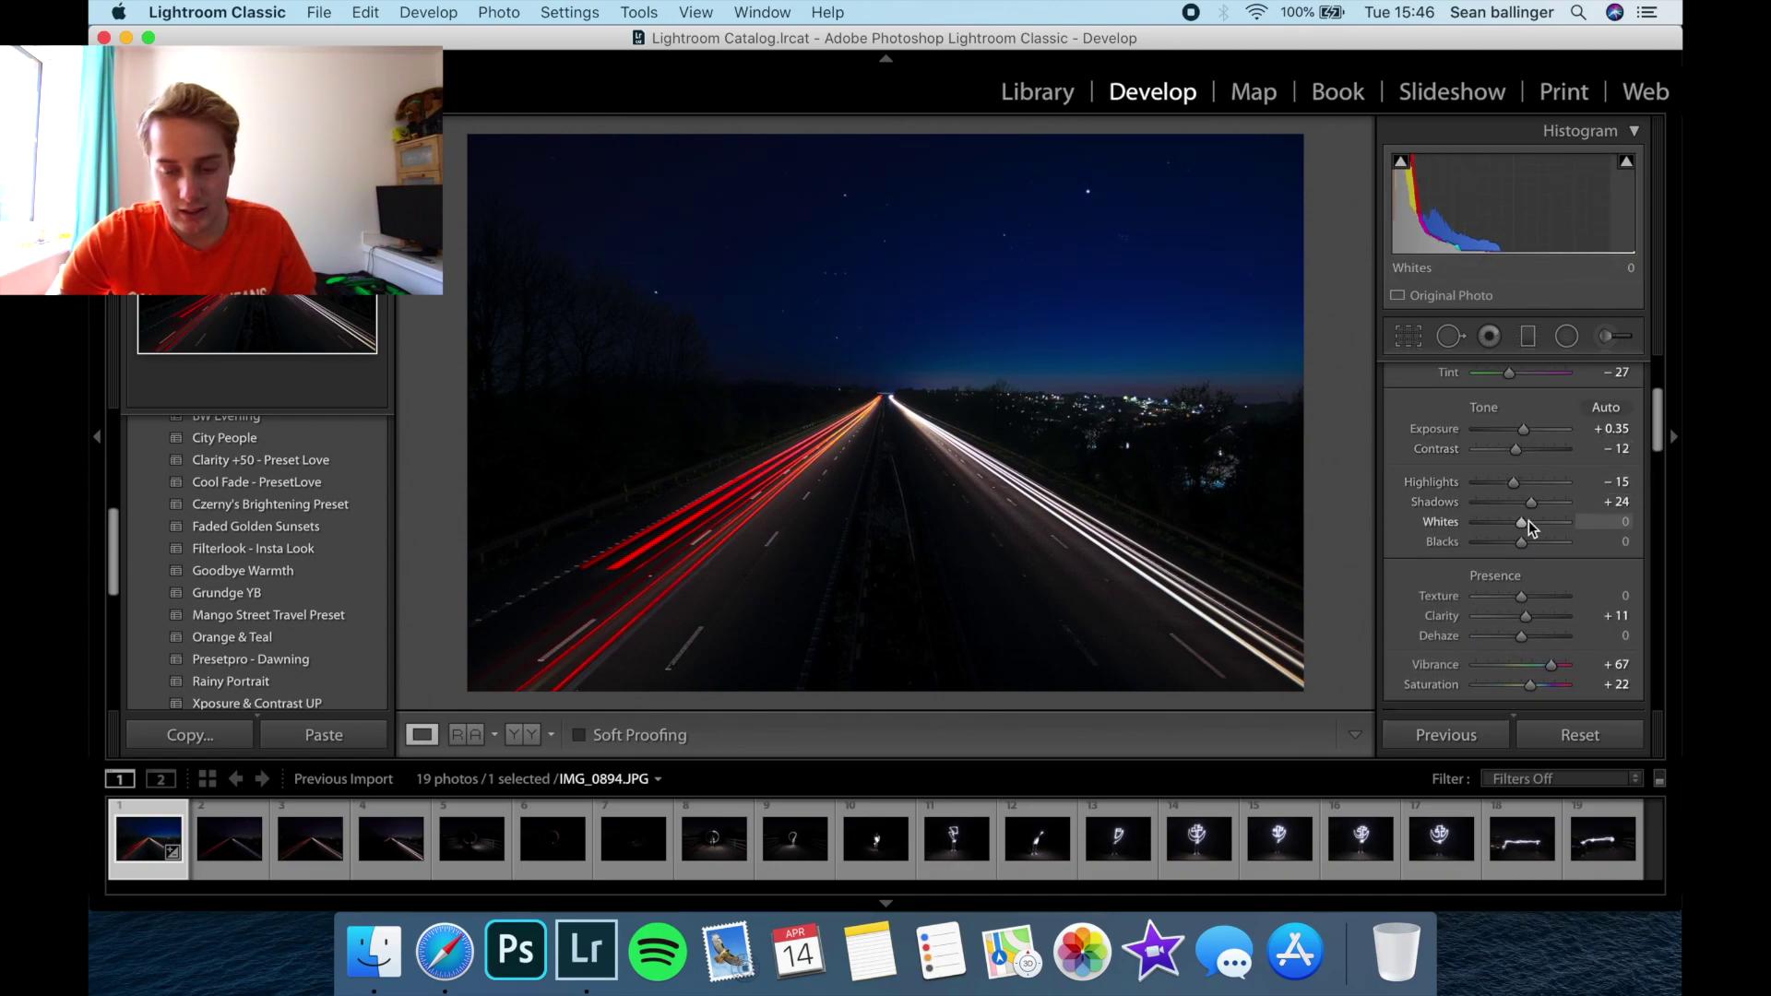
mouse_move(1520, 523)
left_mouse_down()
mouse_move(1493, 521)
mouse_move(1554, 515)
mouse_move(1496, 505)
mouse_move(1537, 545)
left_mouse_up()
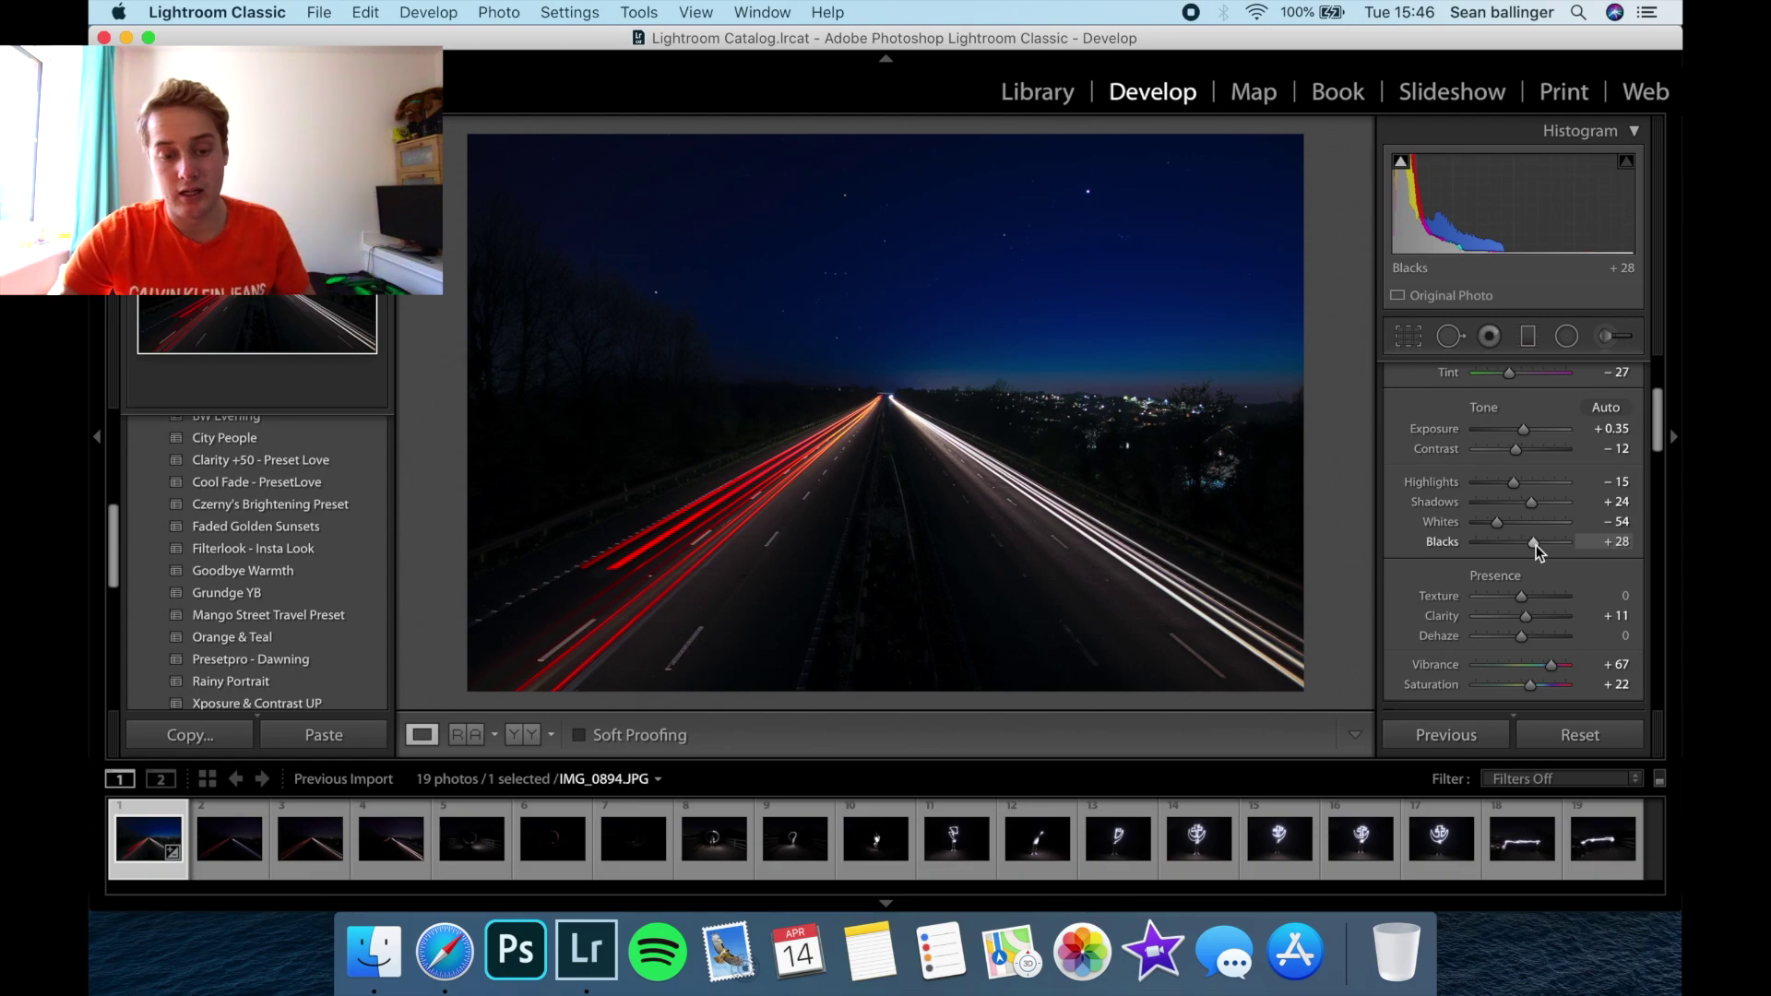
left_click_drag(1514, 485, 1514, 485)
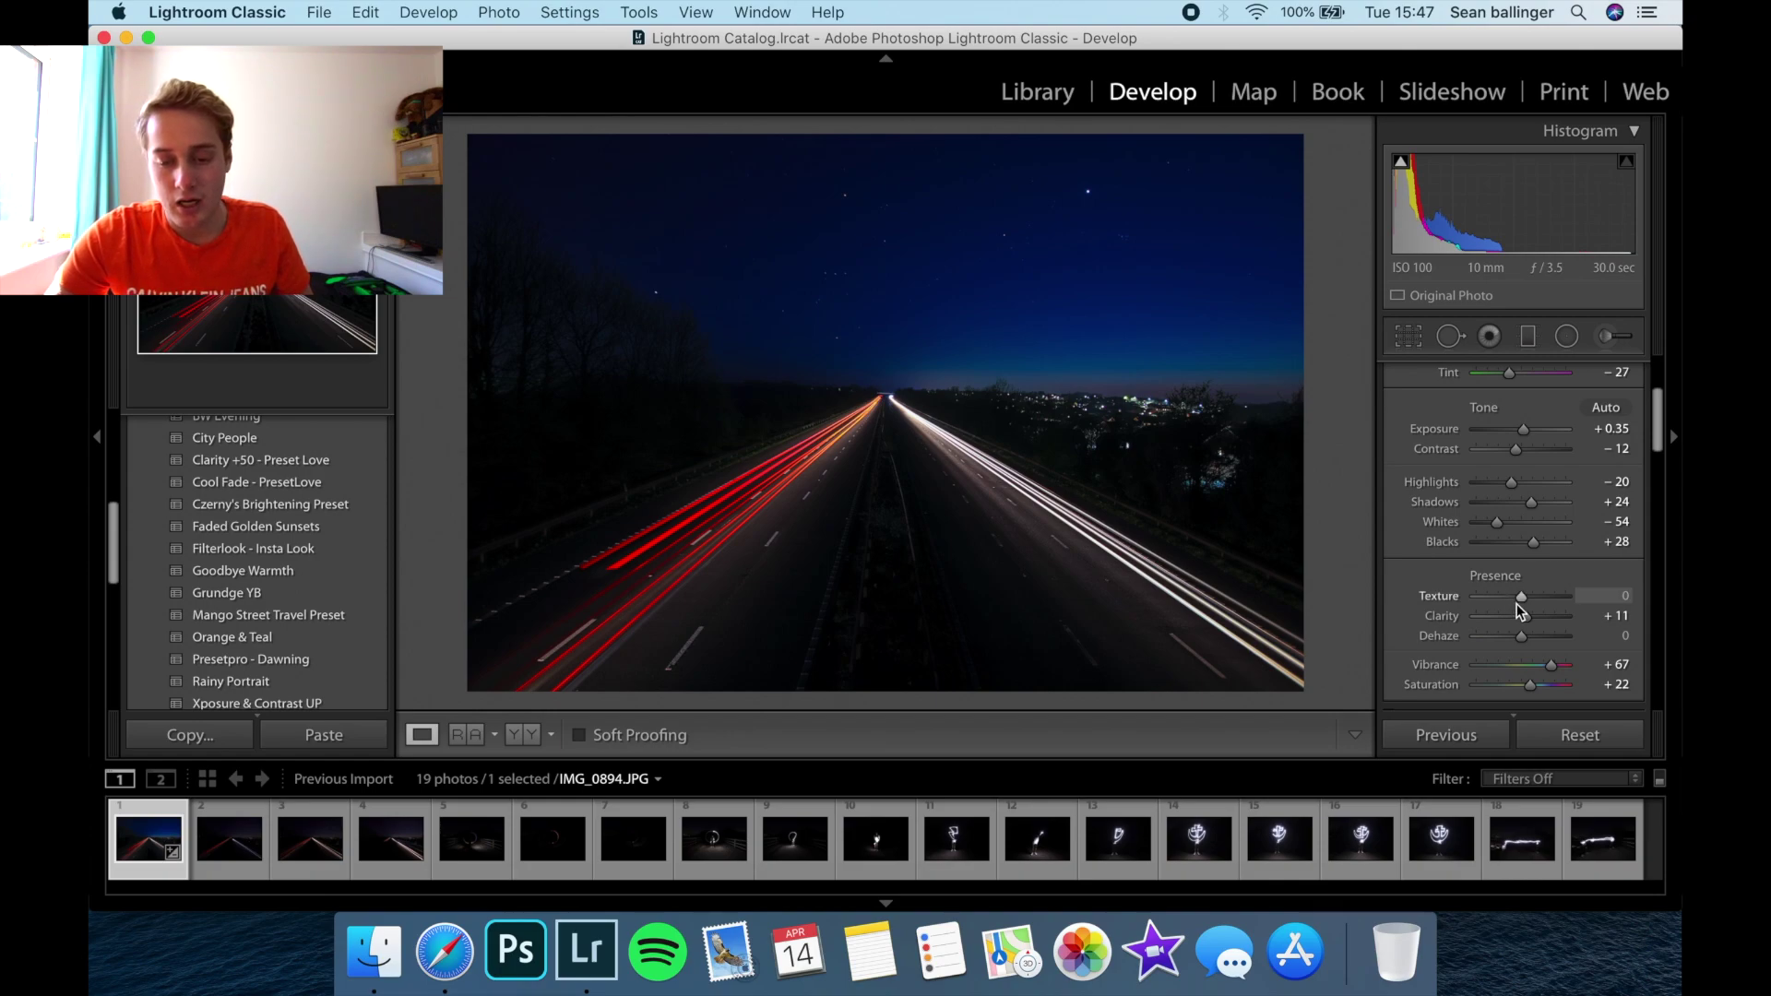
left_click_drag(1522, 602, 1551, 602)
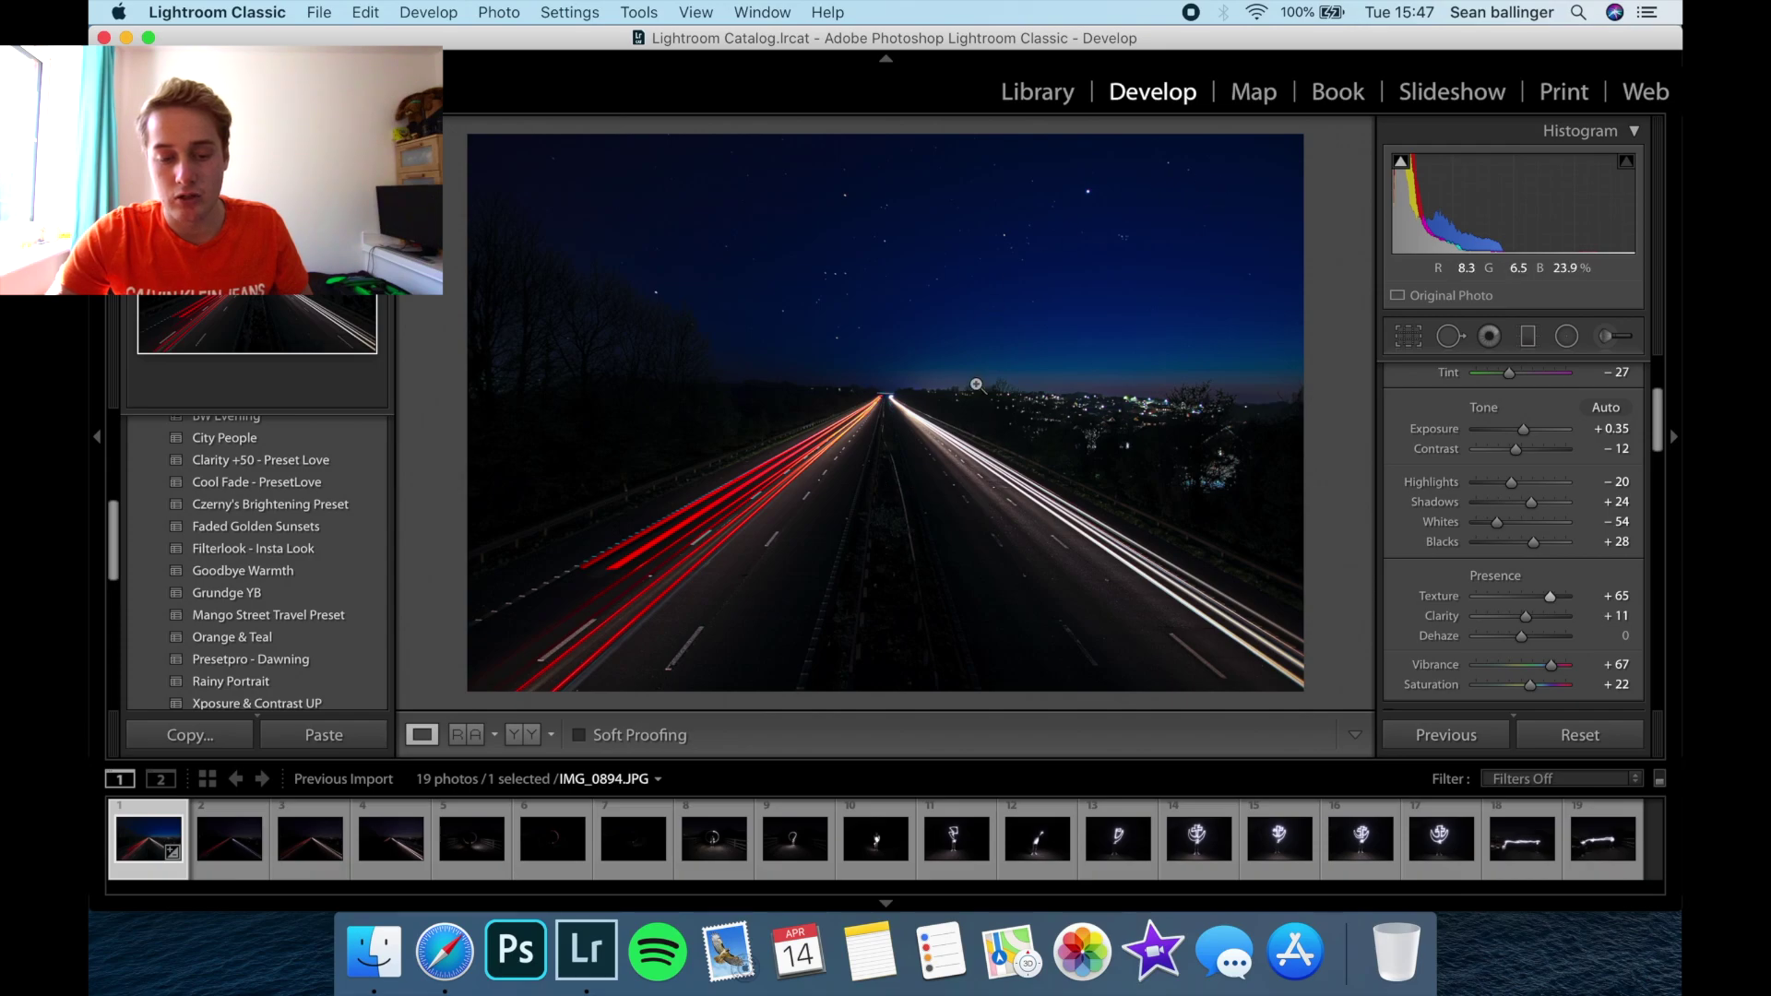
Step: Check road detail up close, then switch to the dark light-painting photo IMG_0899.JPG
left_click(812, 474)
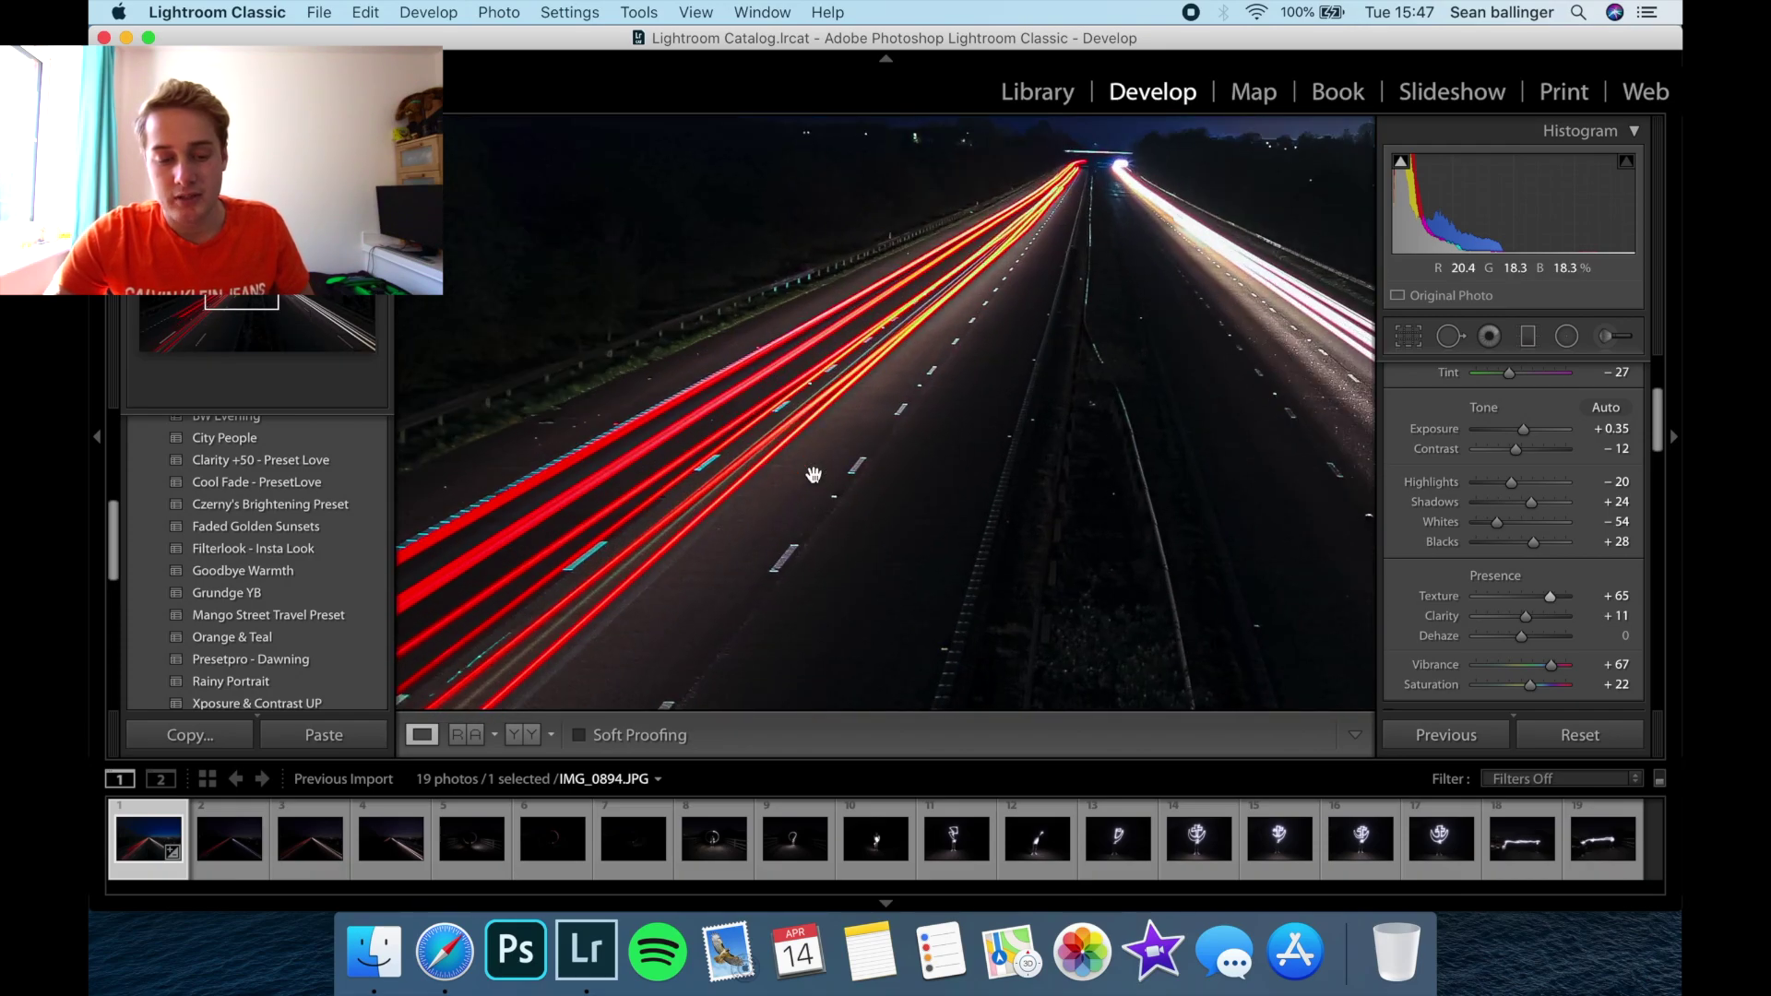
left_click(1079, 237)
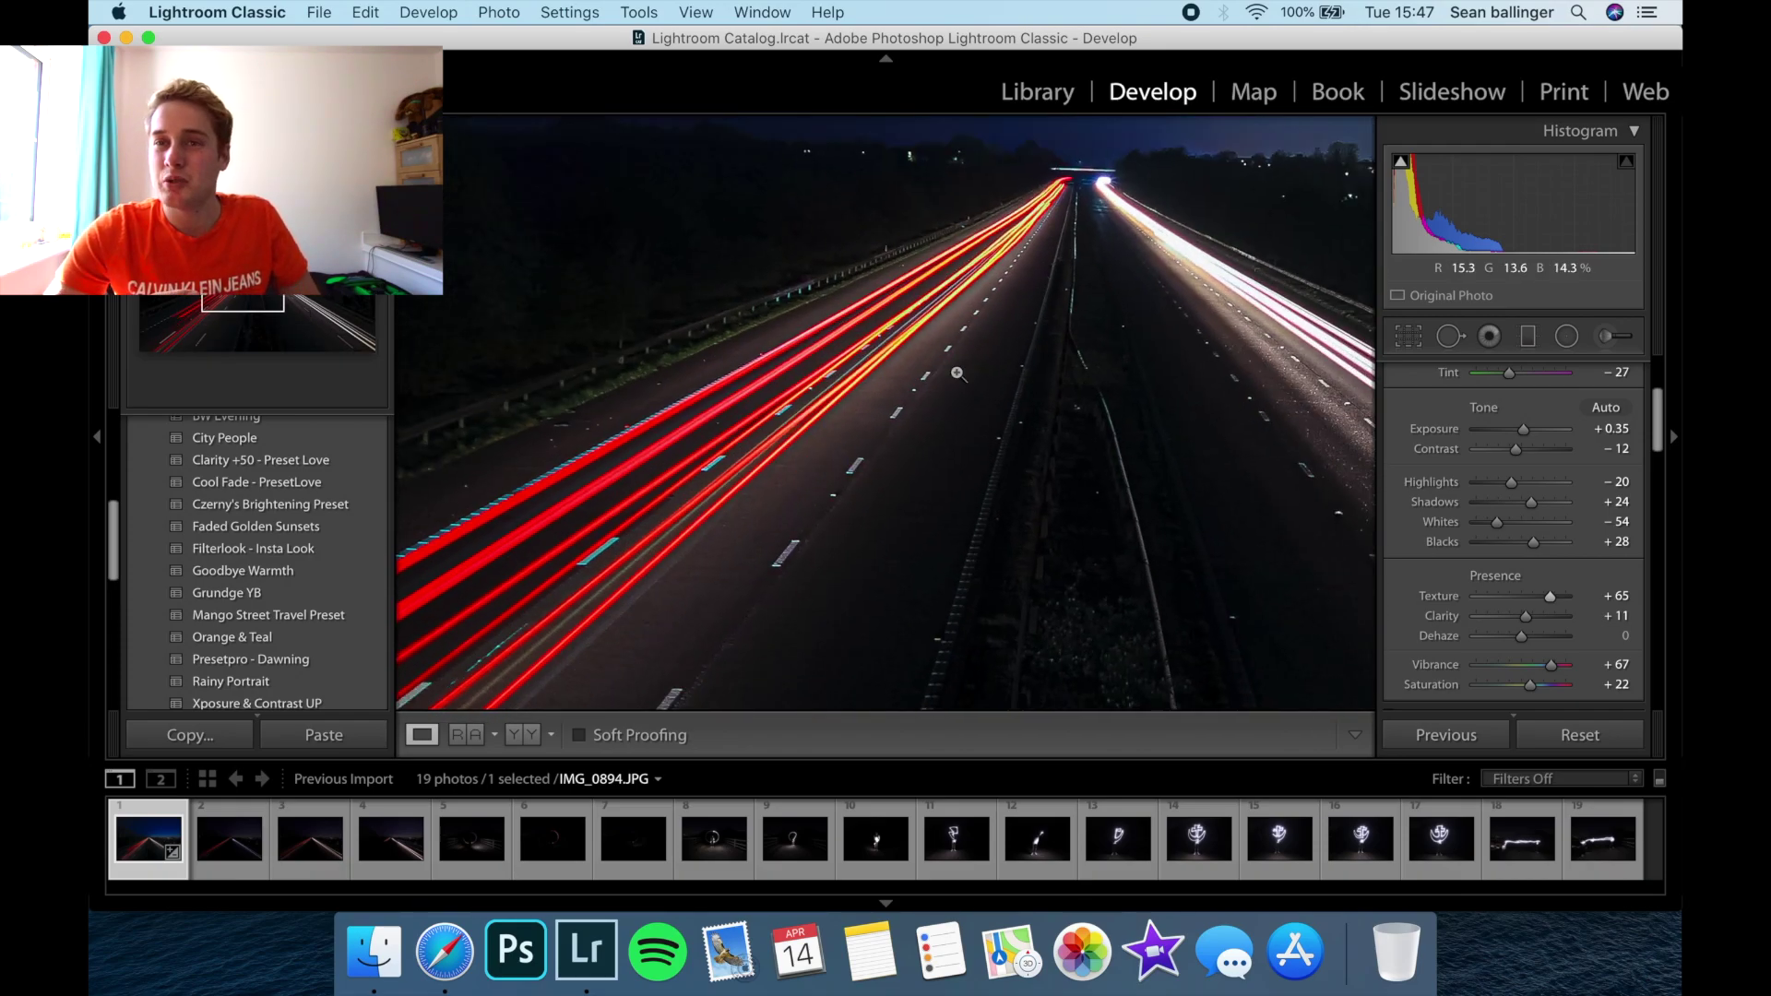
left_click(552, 841)
Step: Browse forward to the lightning-bolt photo, briefly comparing it with the road light-trail shot
key("Right")
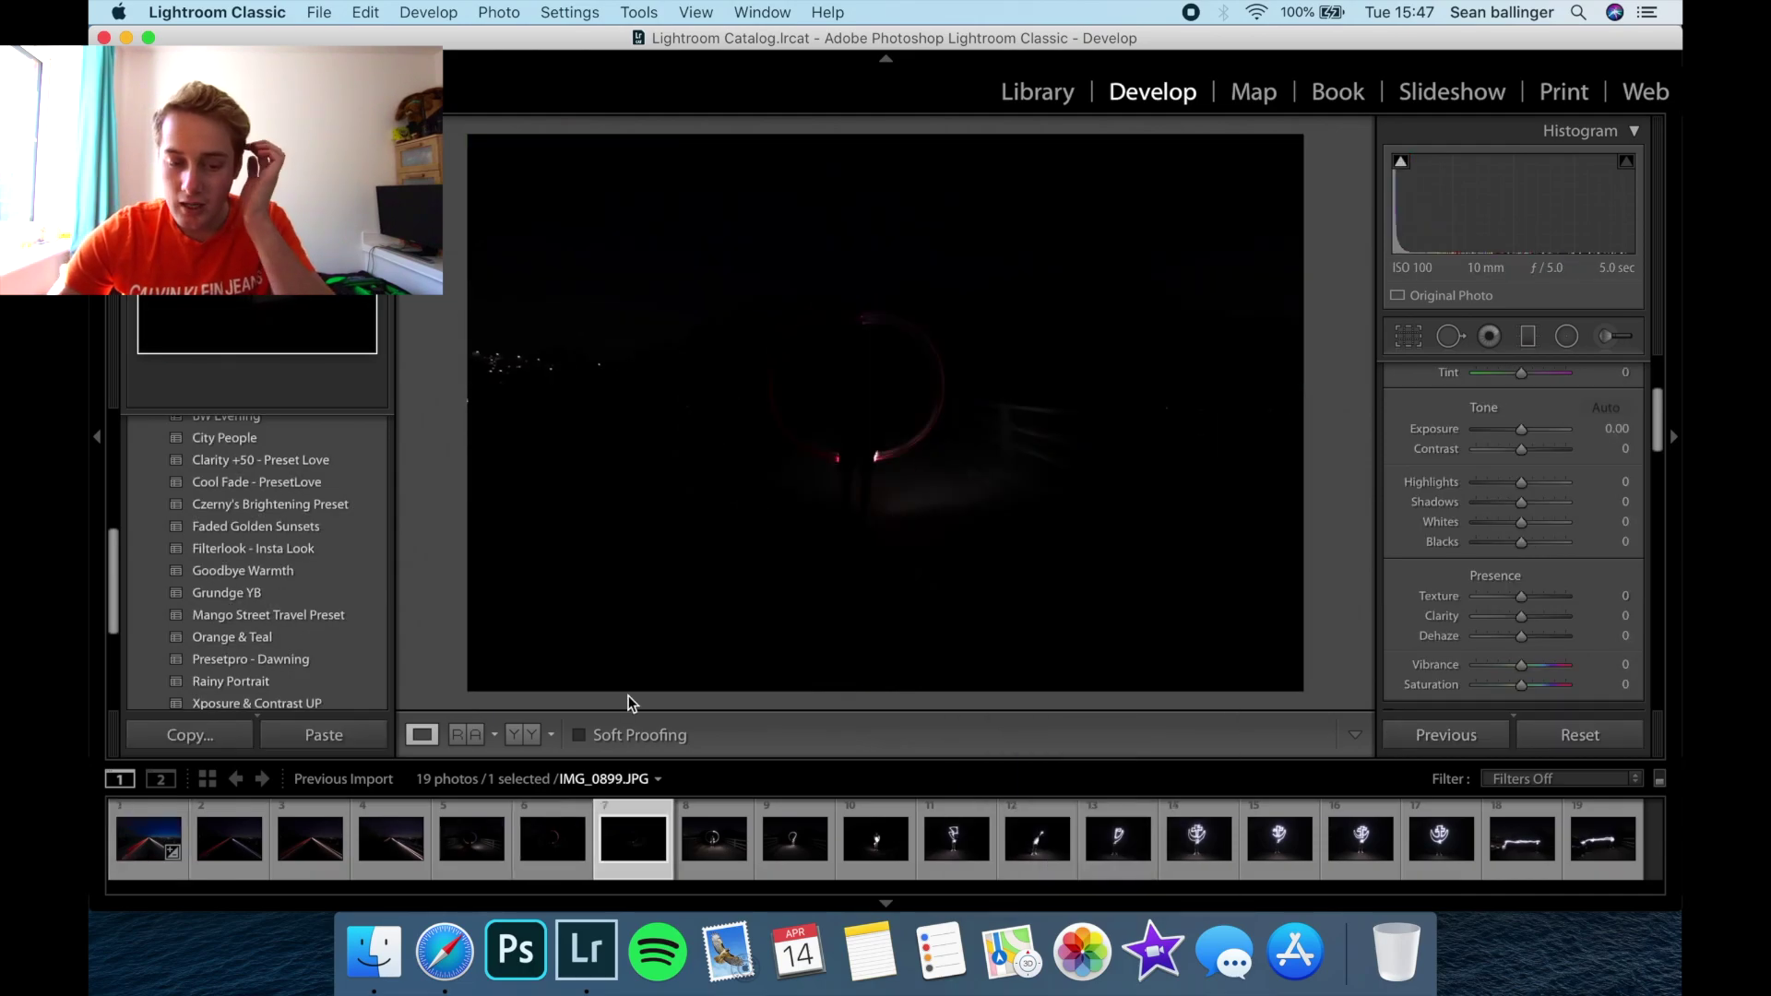
key("Right")
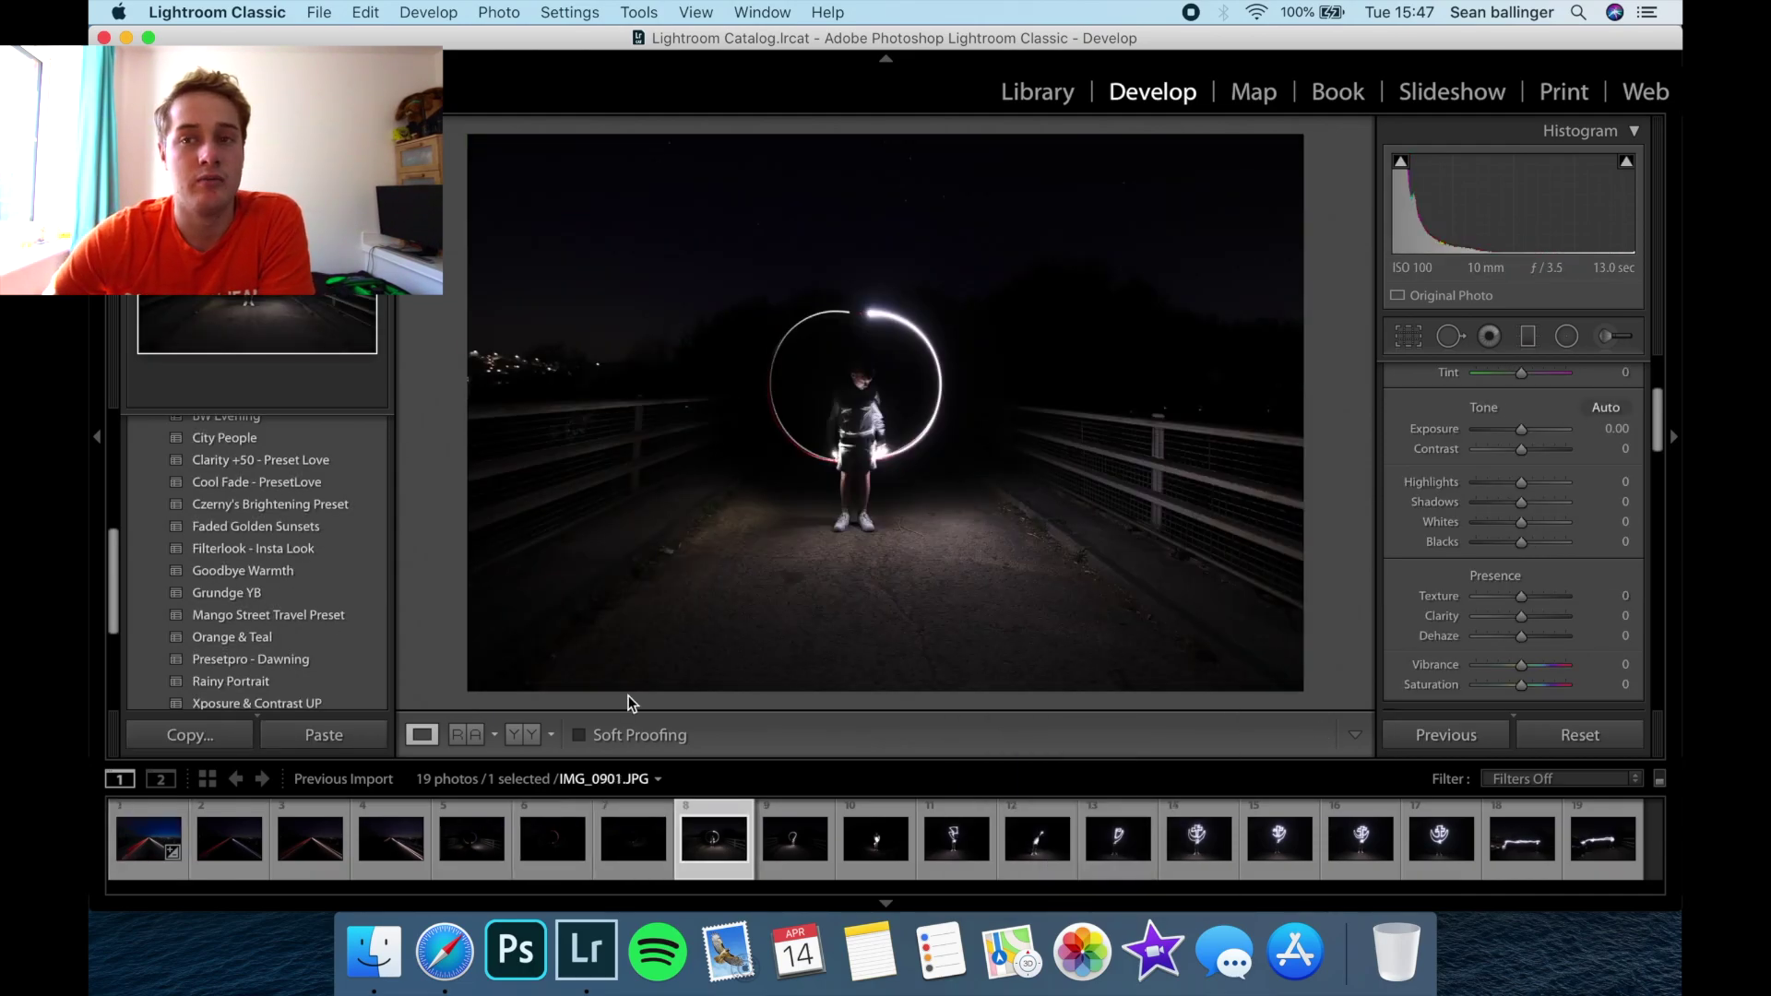
key("Right")
key("Right")
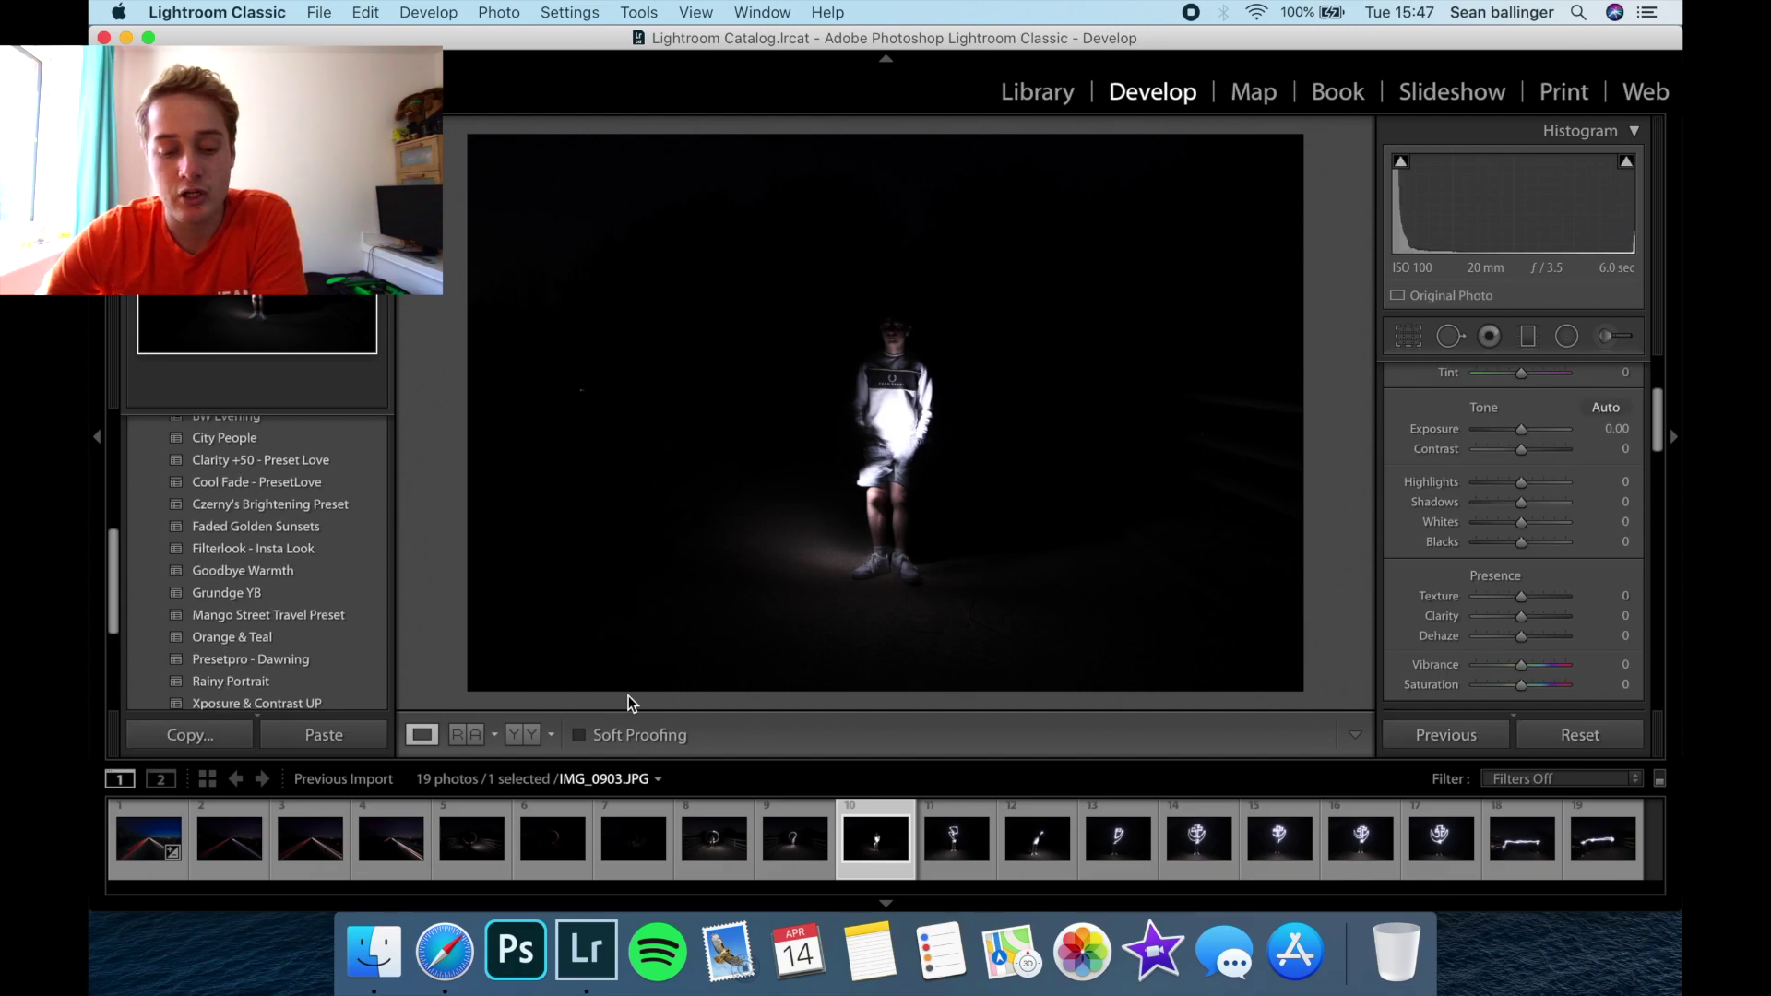
key("Right")
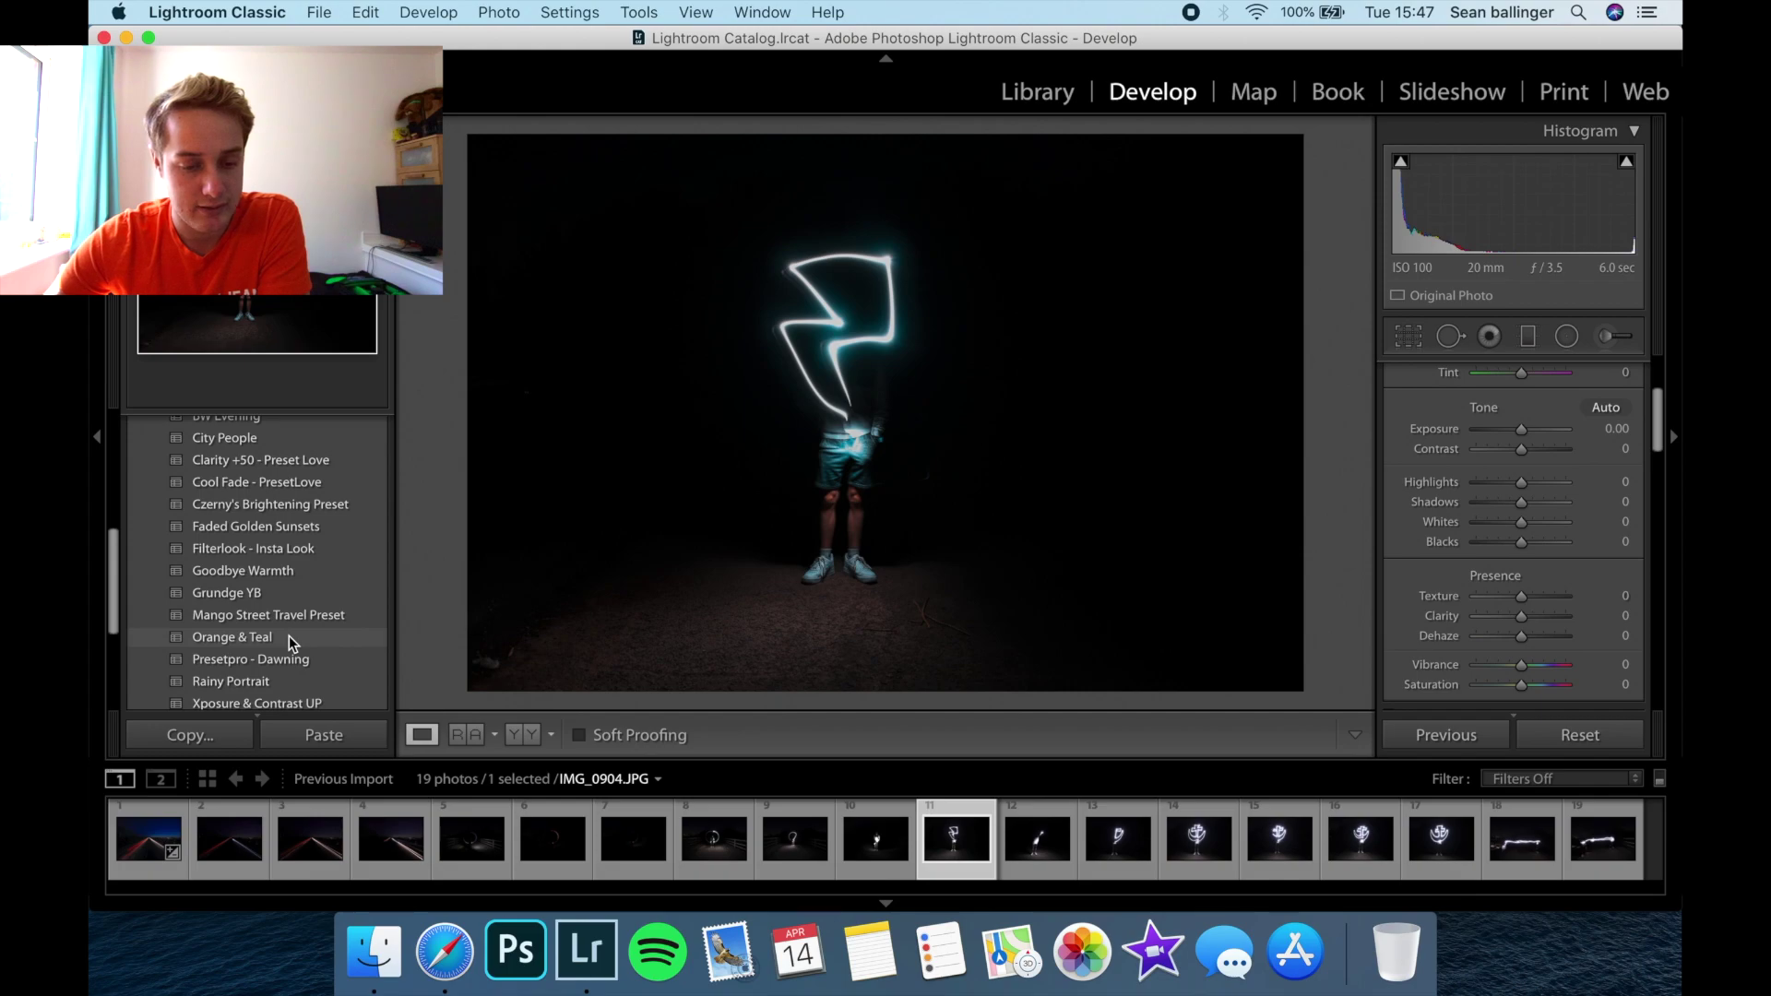
left_click(228, 840)
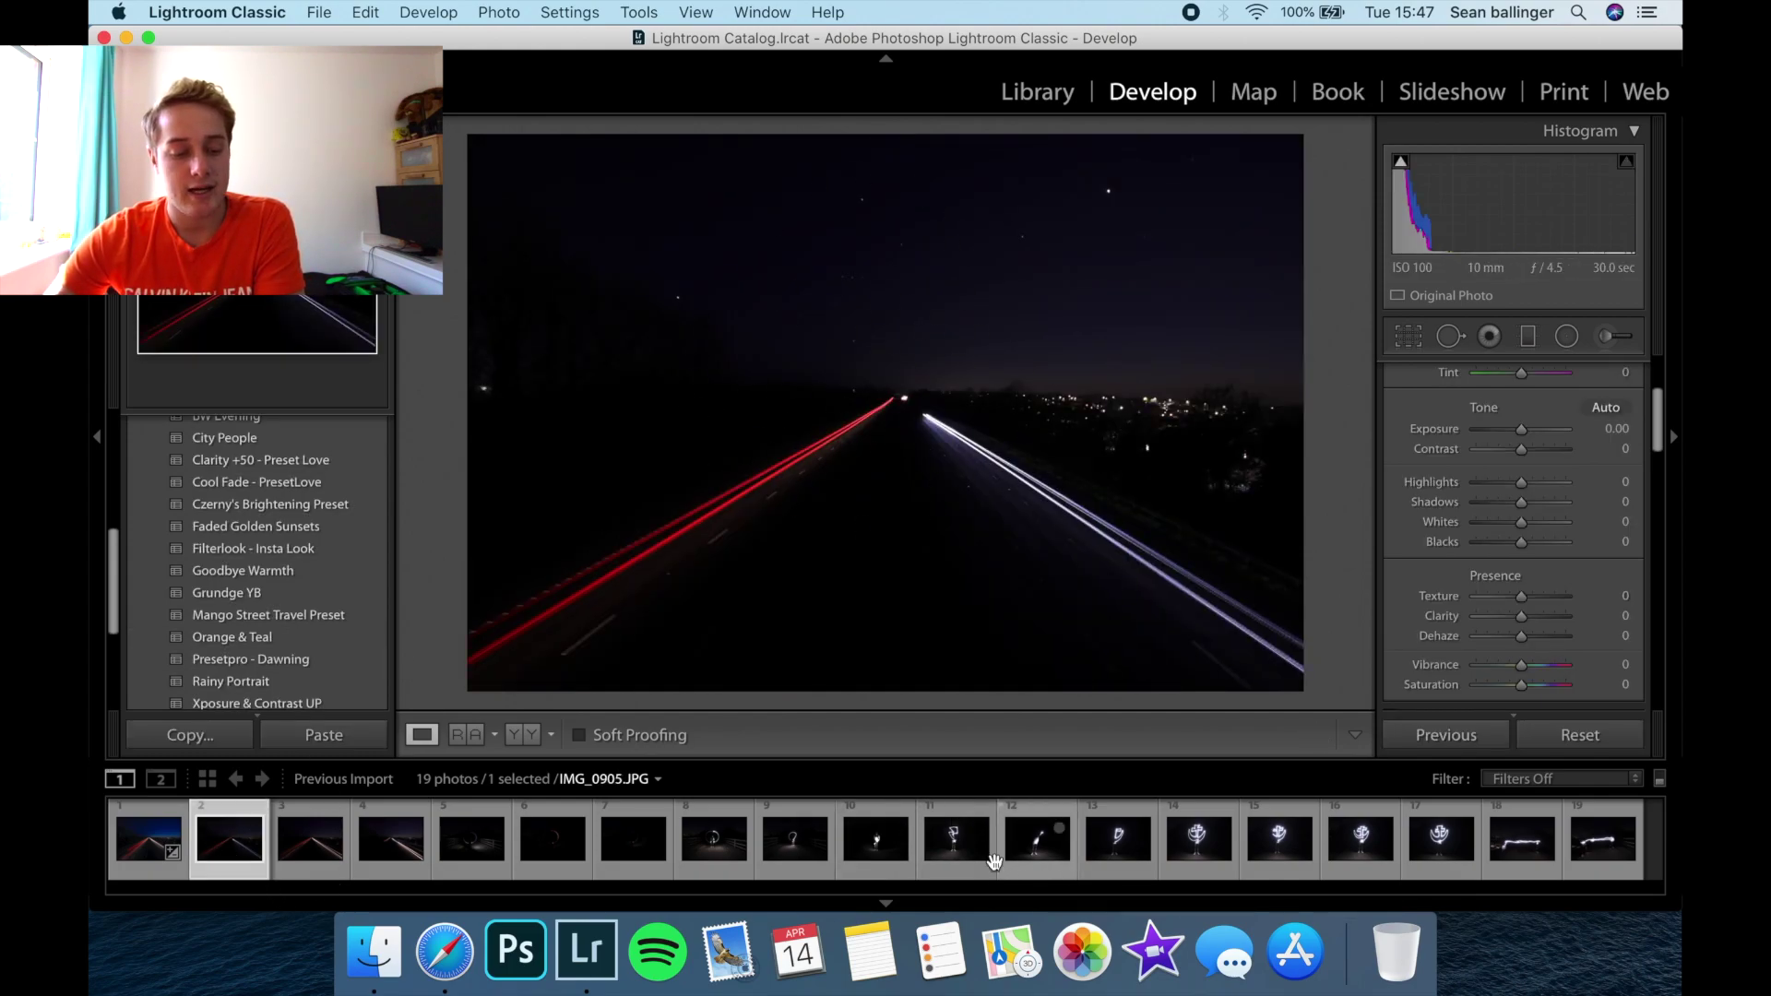
left_click(938, 848)
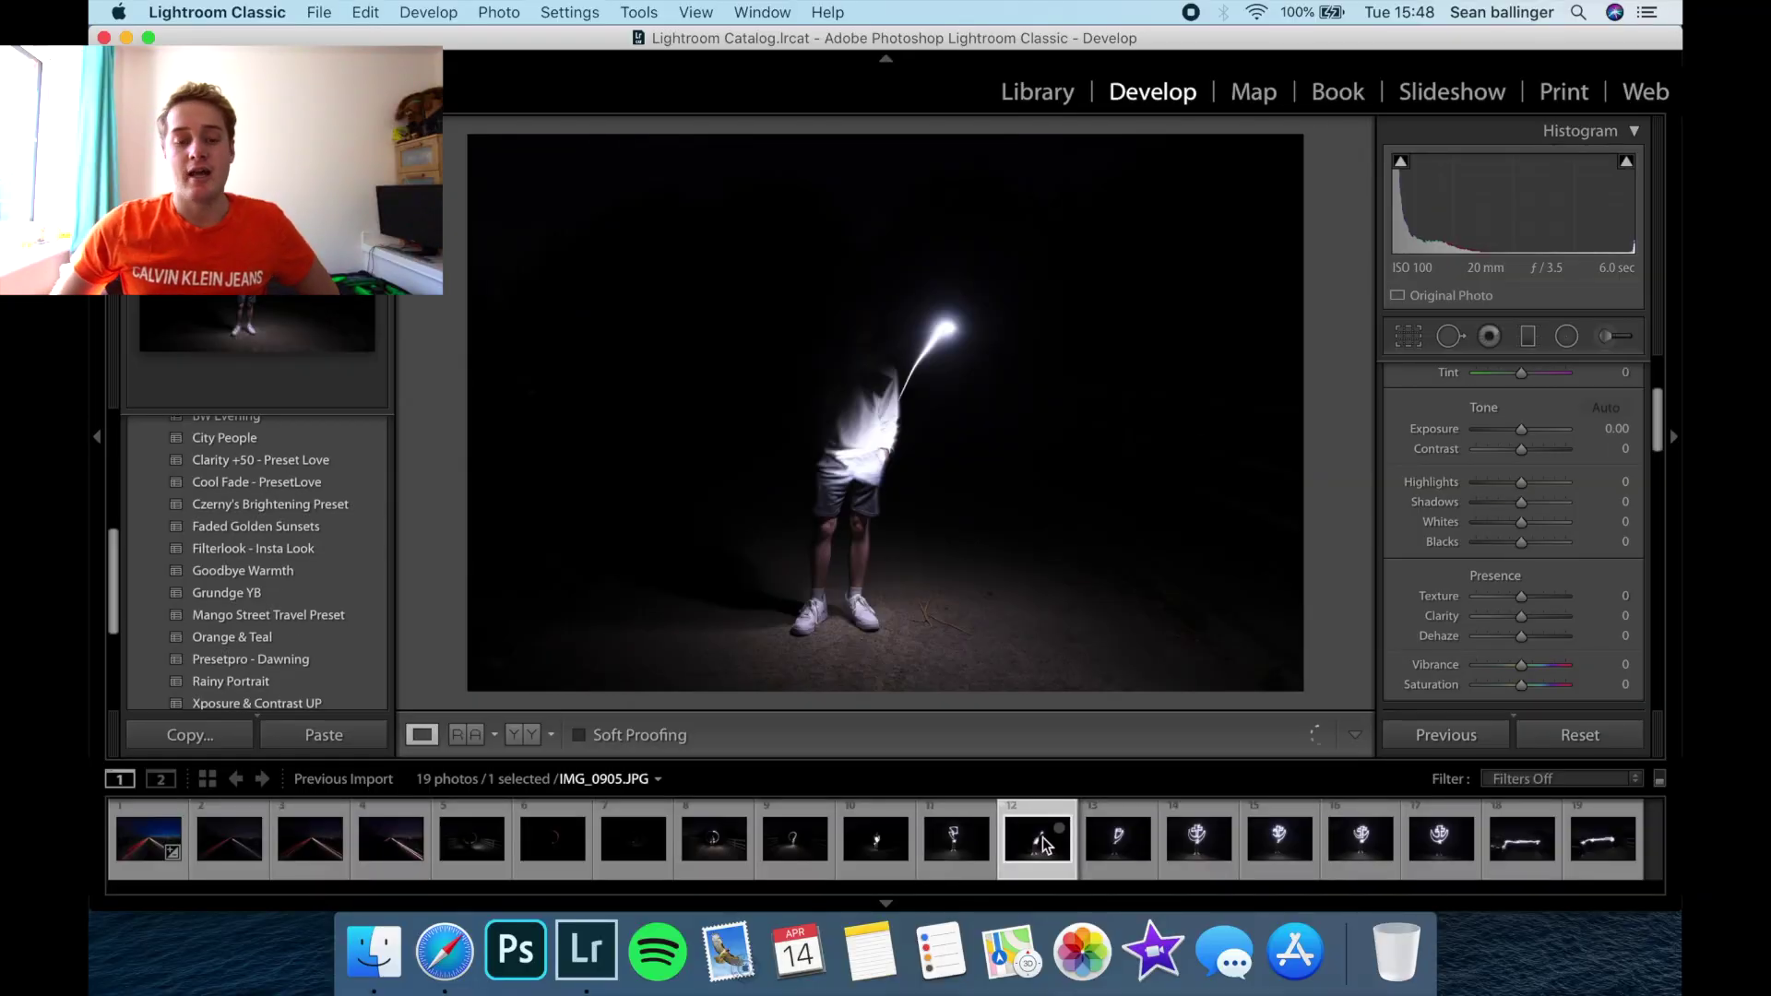
Step: Step through the anchor and remaining light-painting shots, then return to IMG_0904
key("Right")
key("Left")
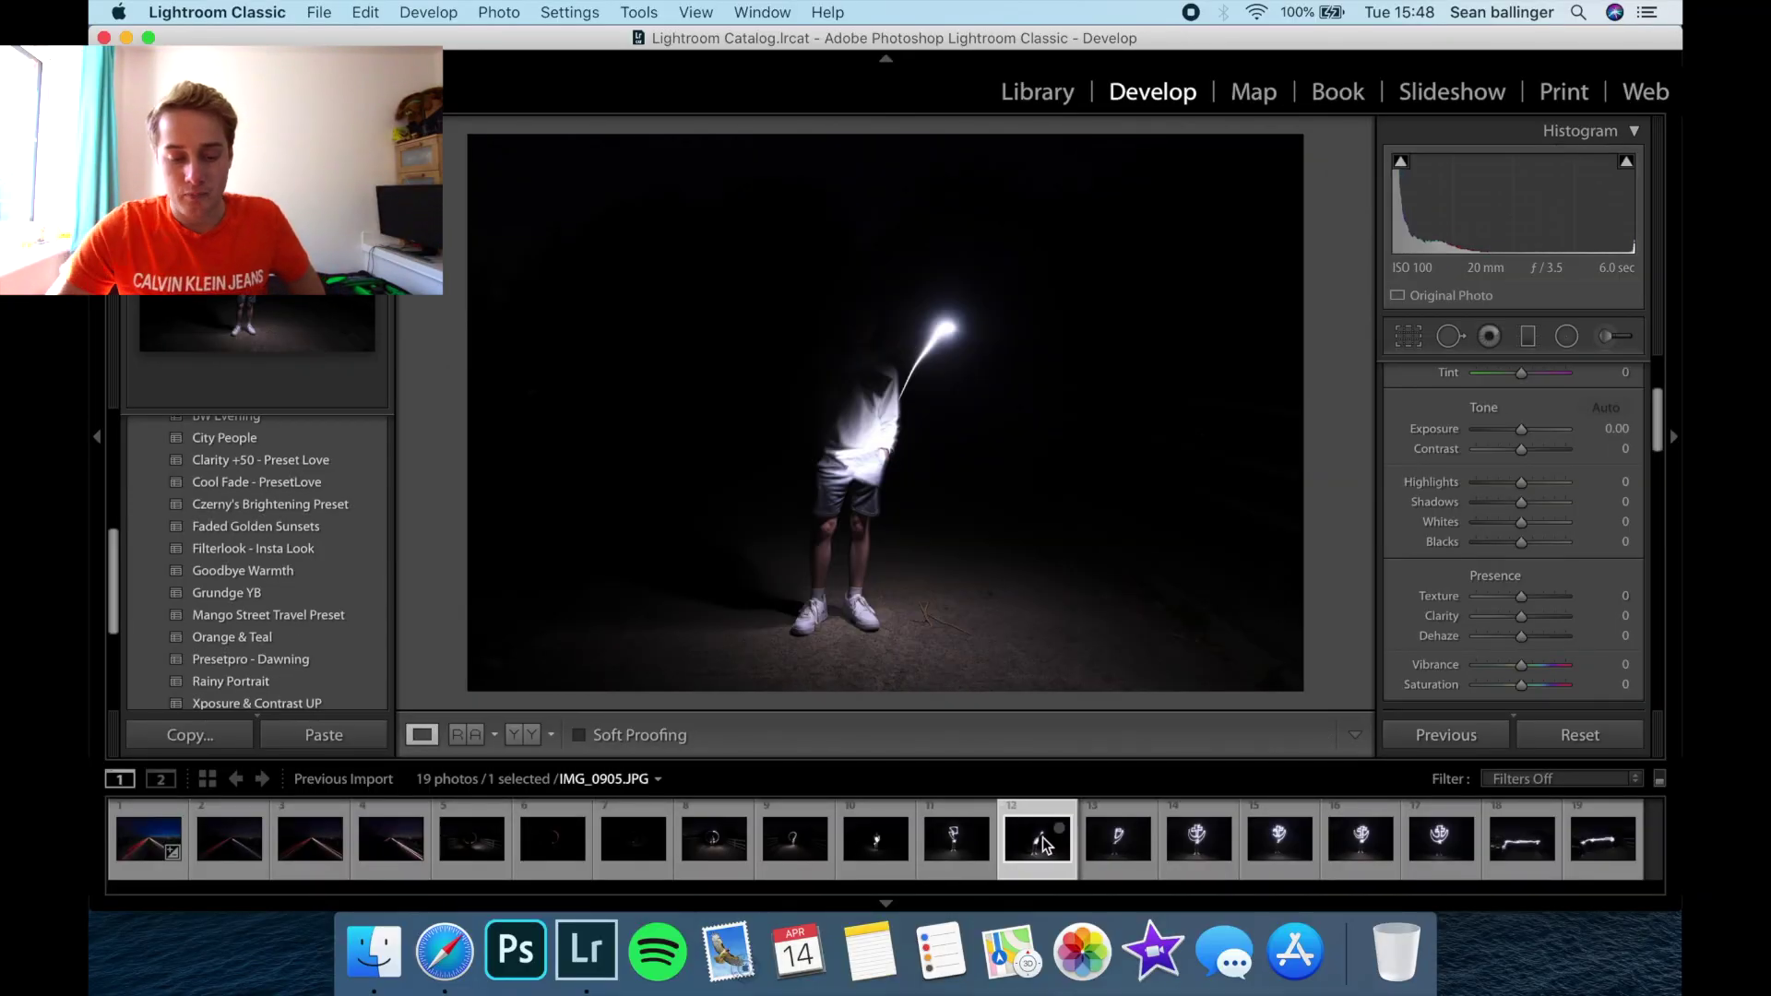
key("Right")
key("Right")
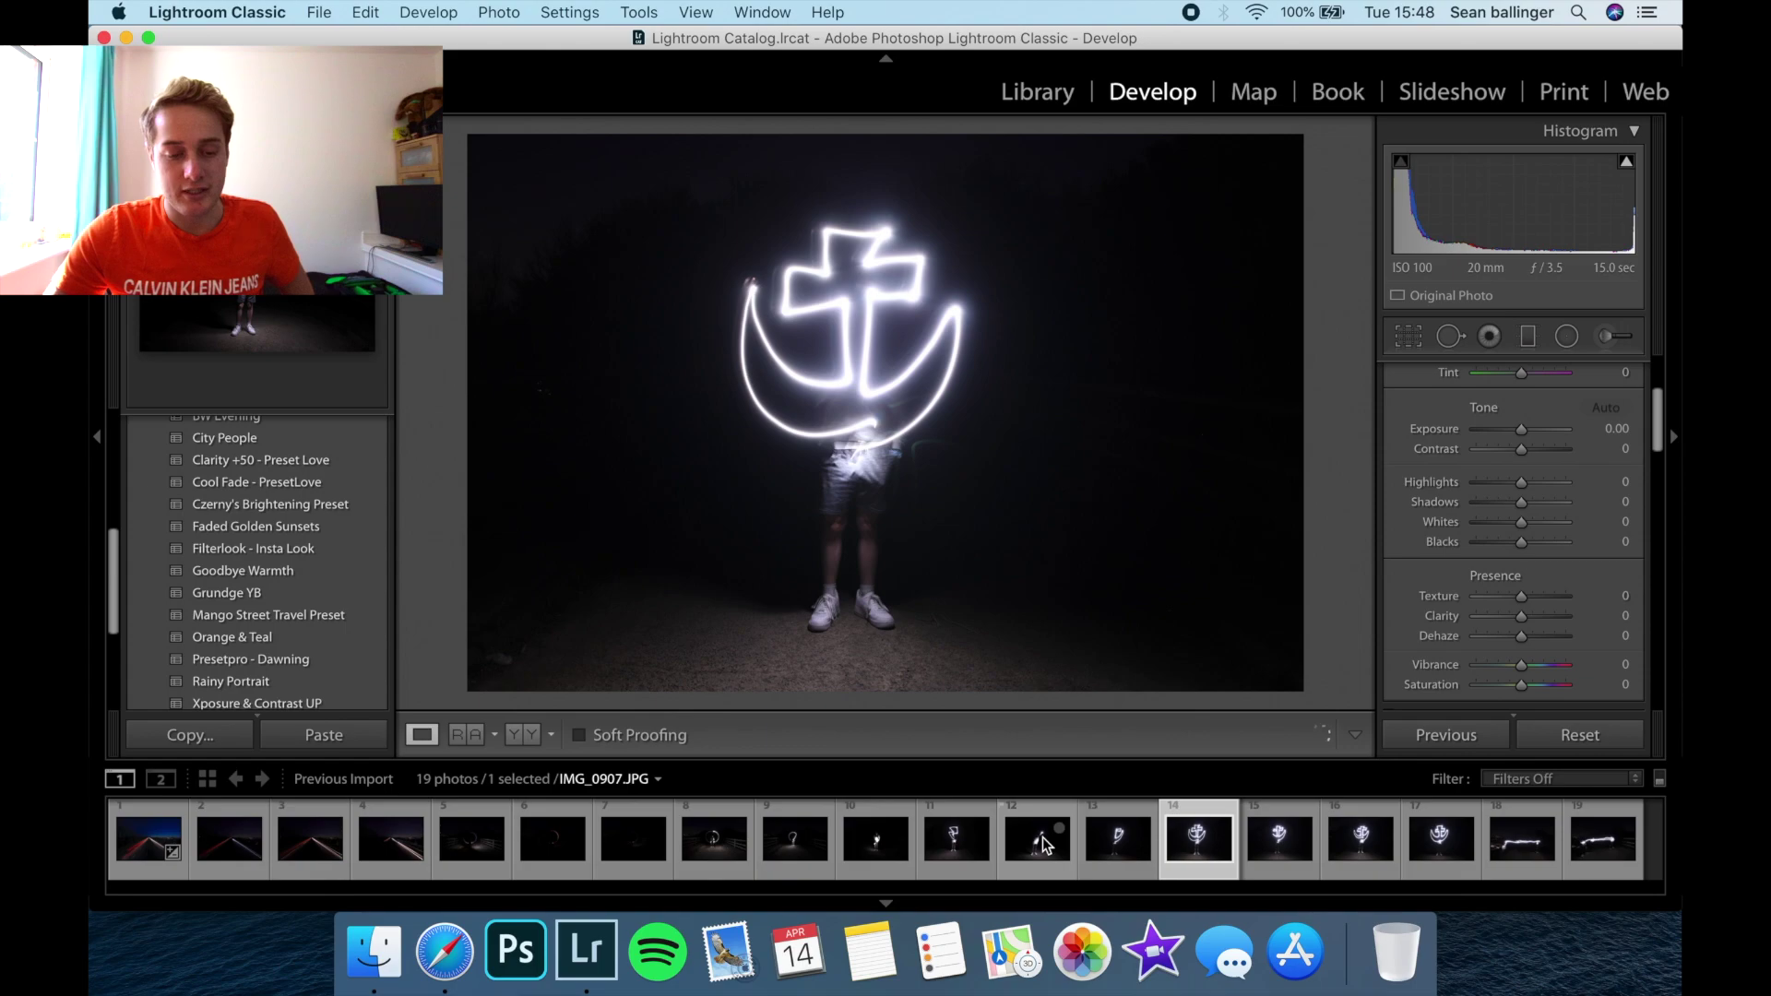
key("Right")
key("Right")
key("Right")
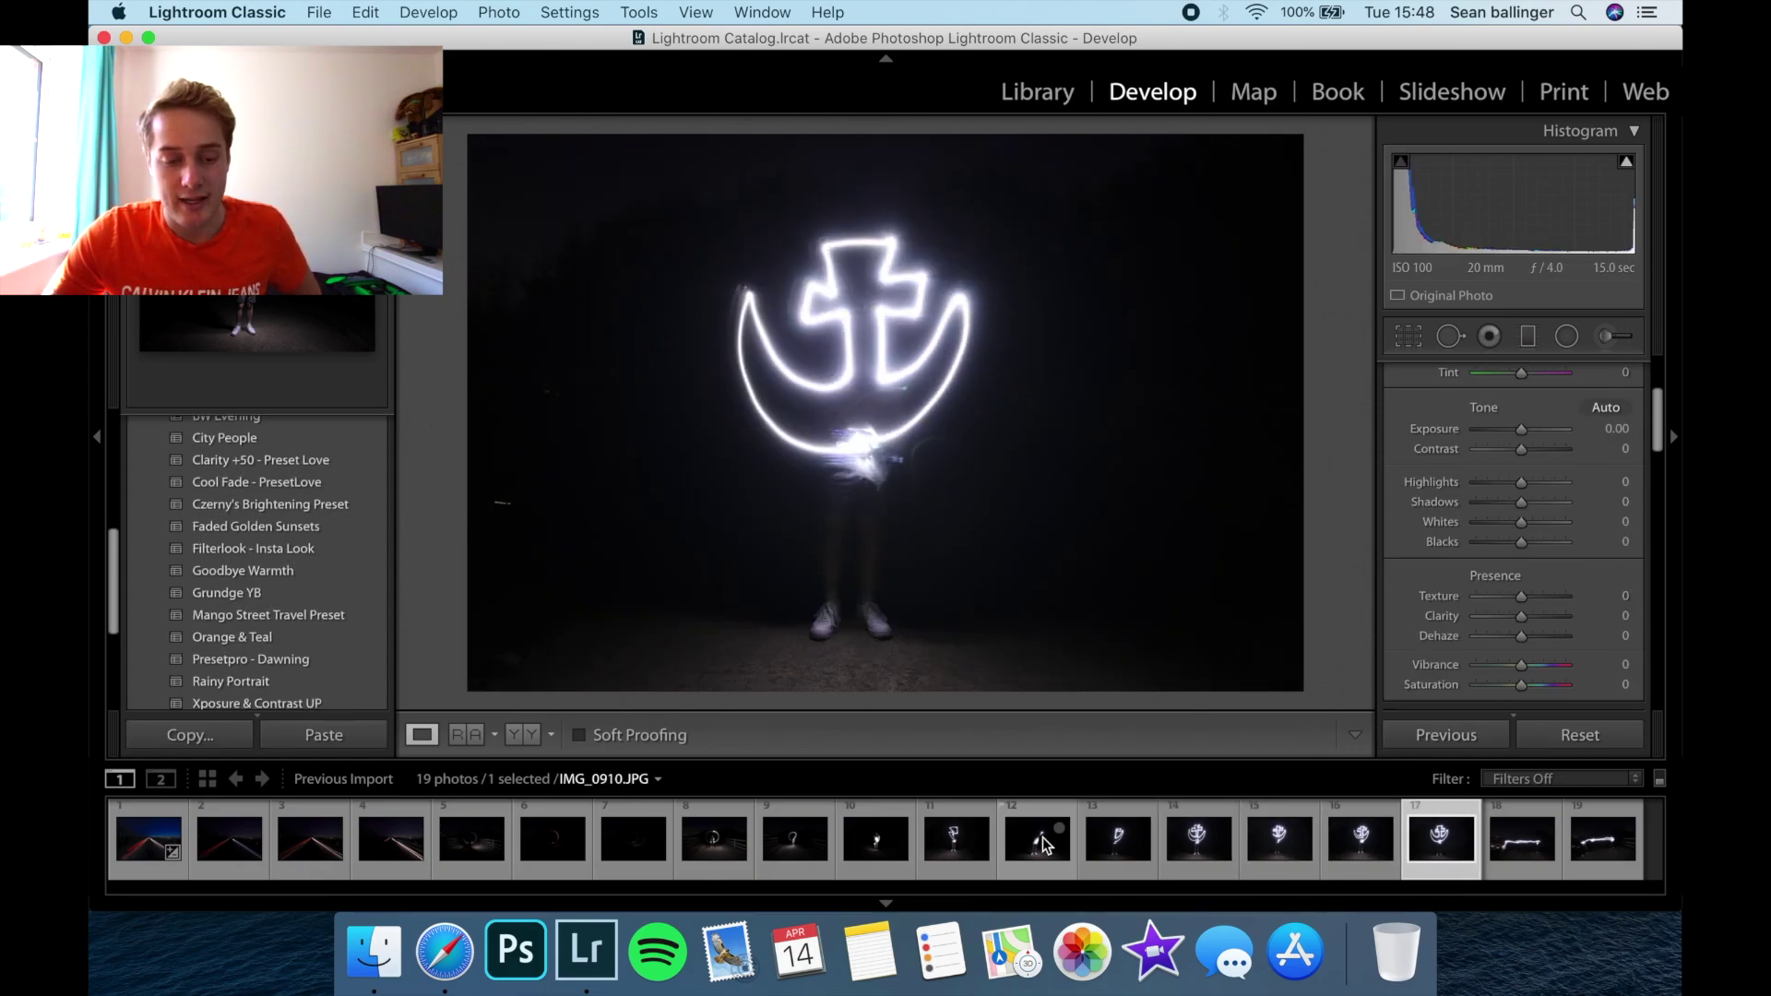
left_click(950, 842)
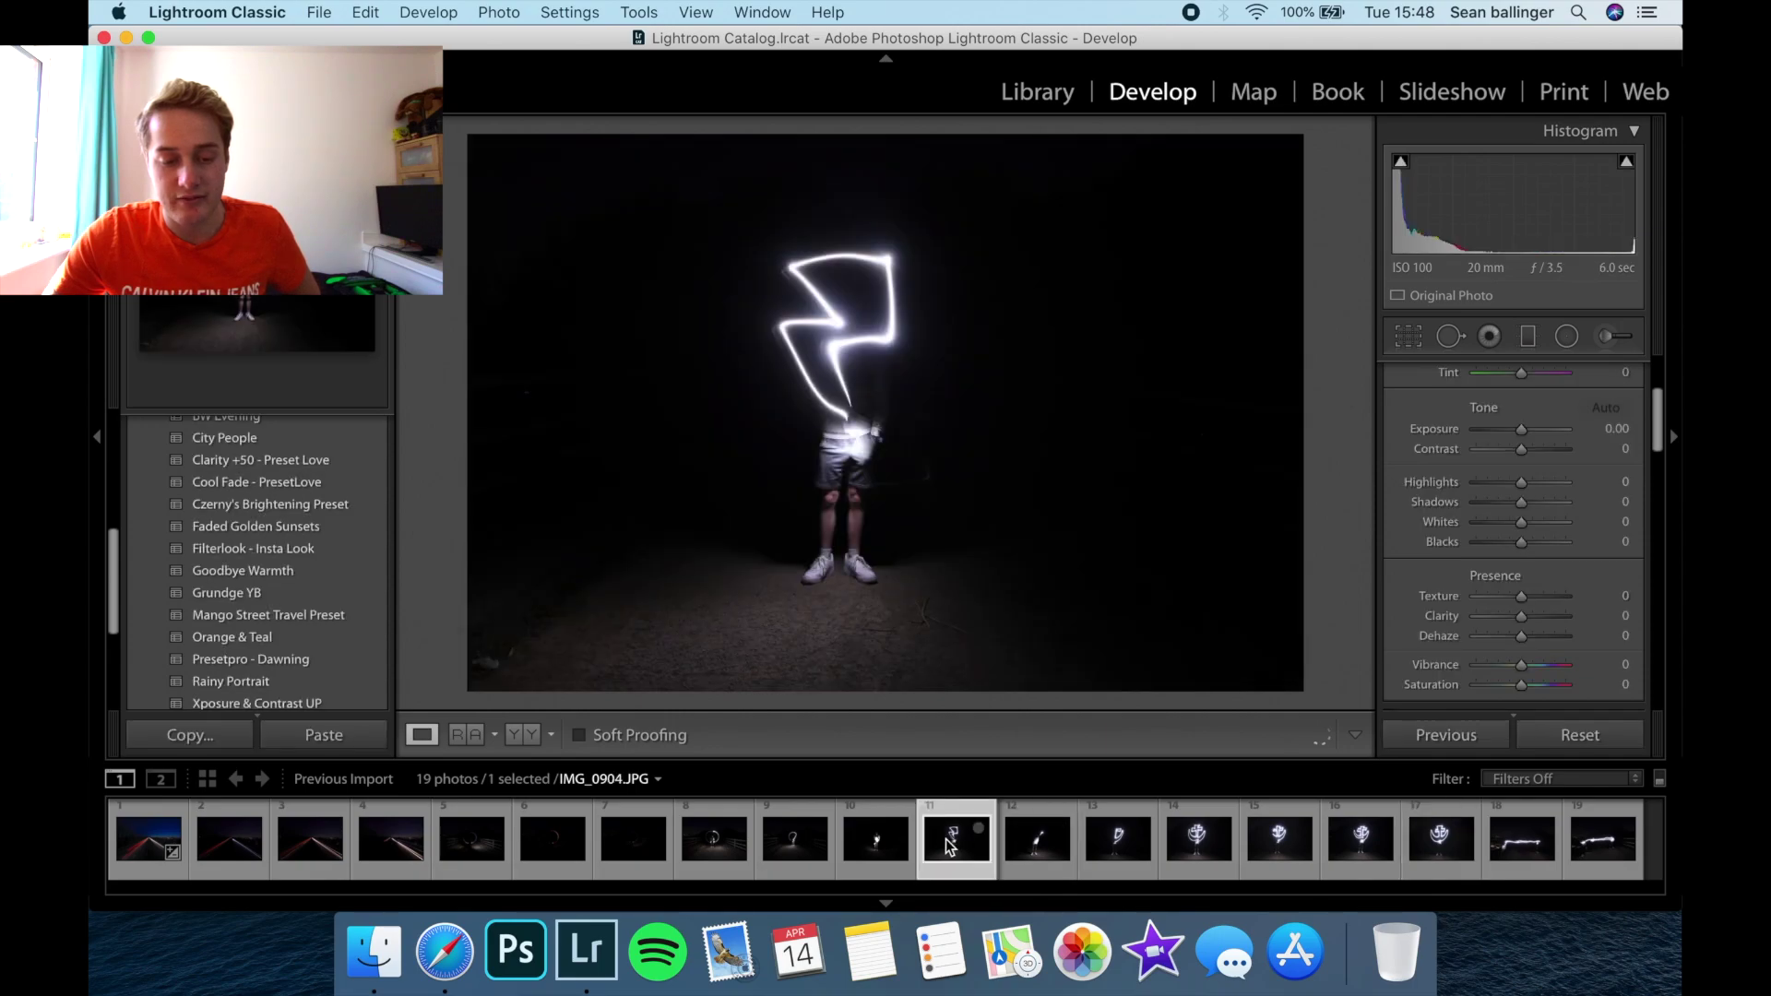
Step: Apply the Goodbye Warmth preset and try a Highlights boost, resetting it to zero
left_click(299, 580)
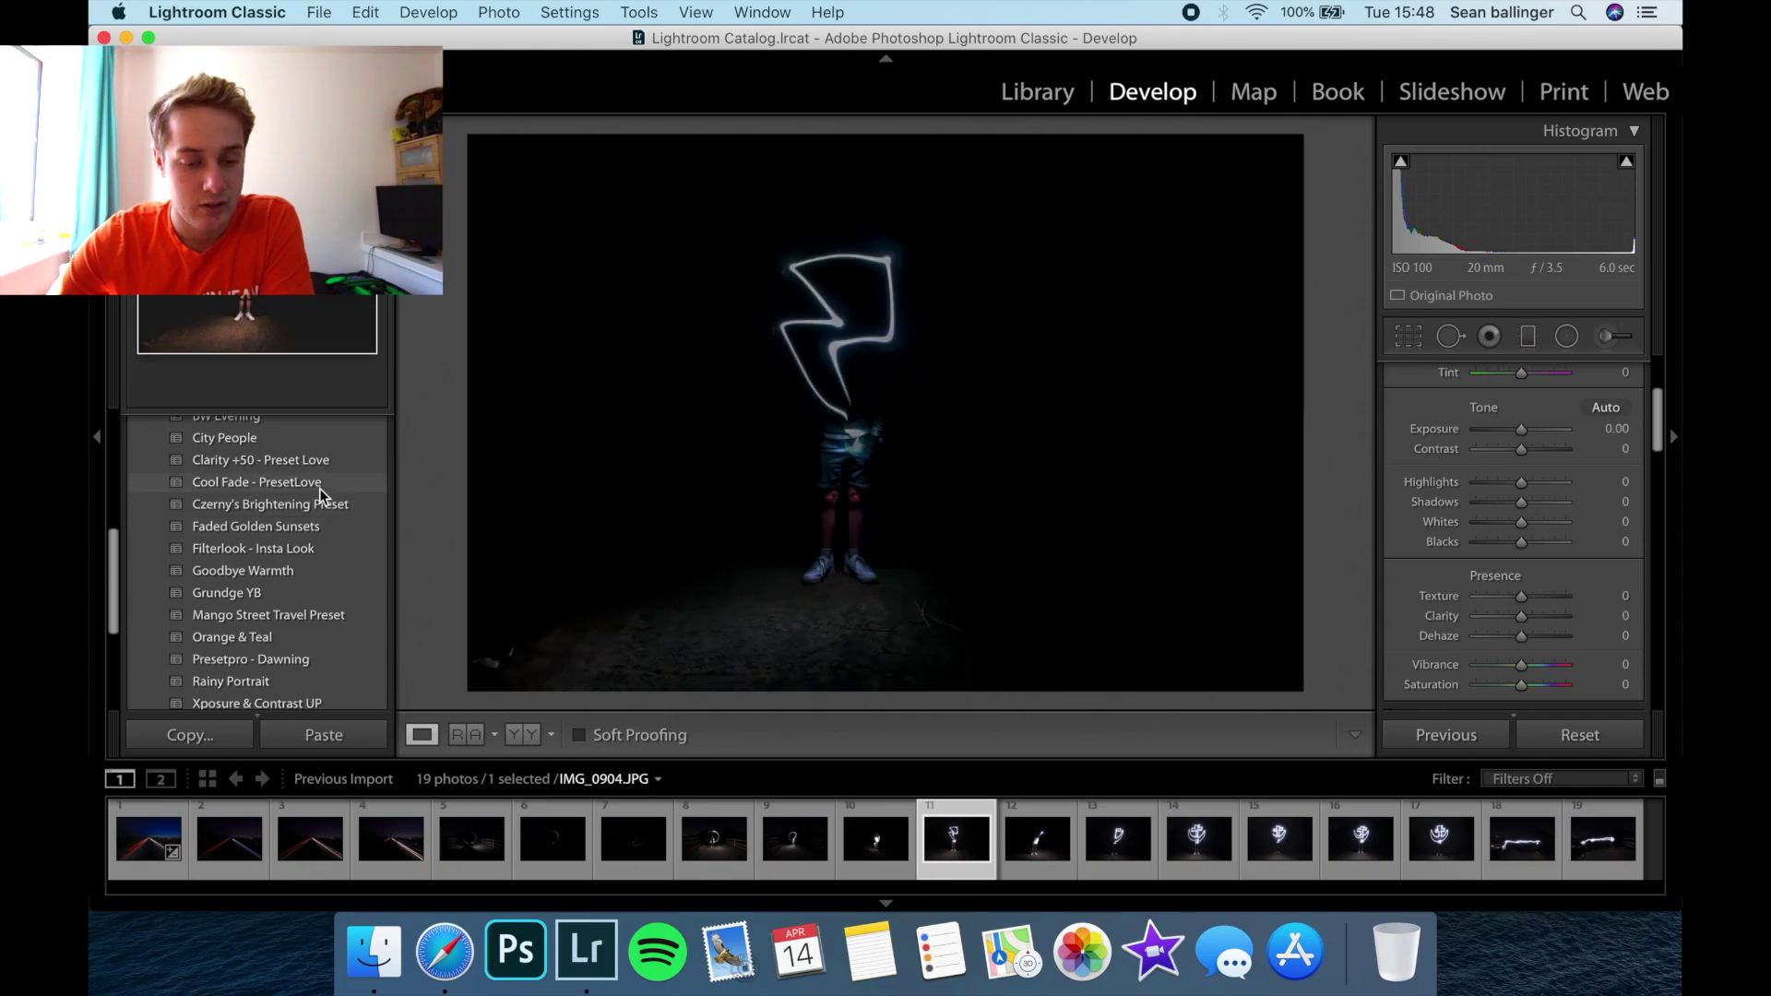
scroll(320, 489, "down", 2)
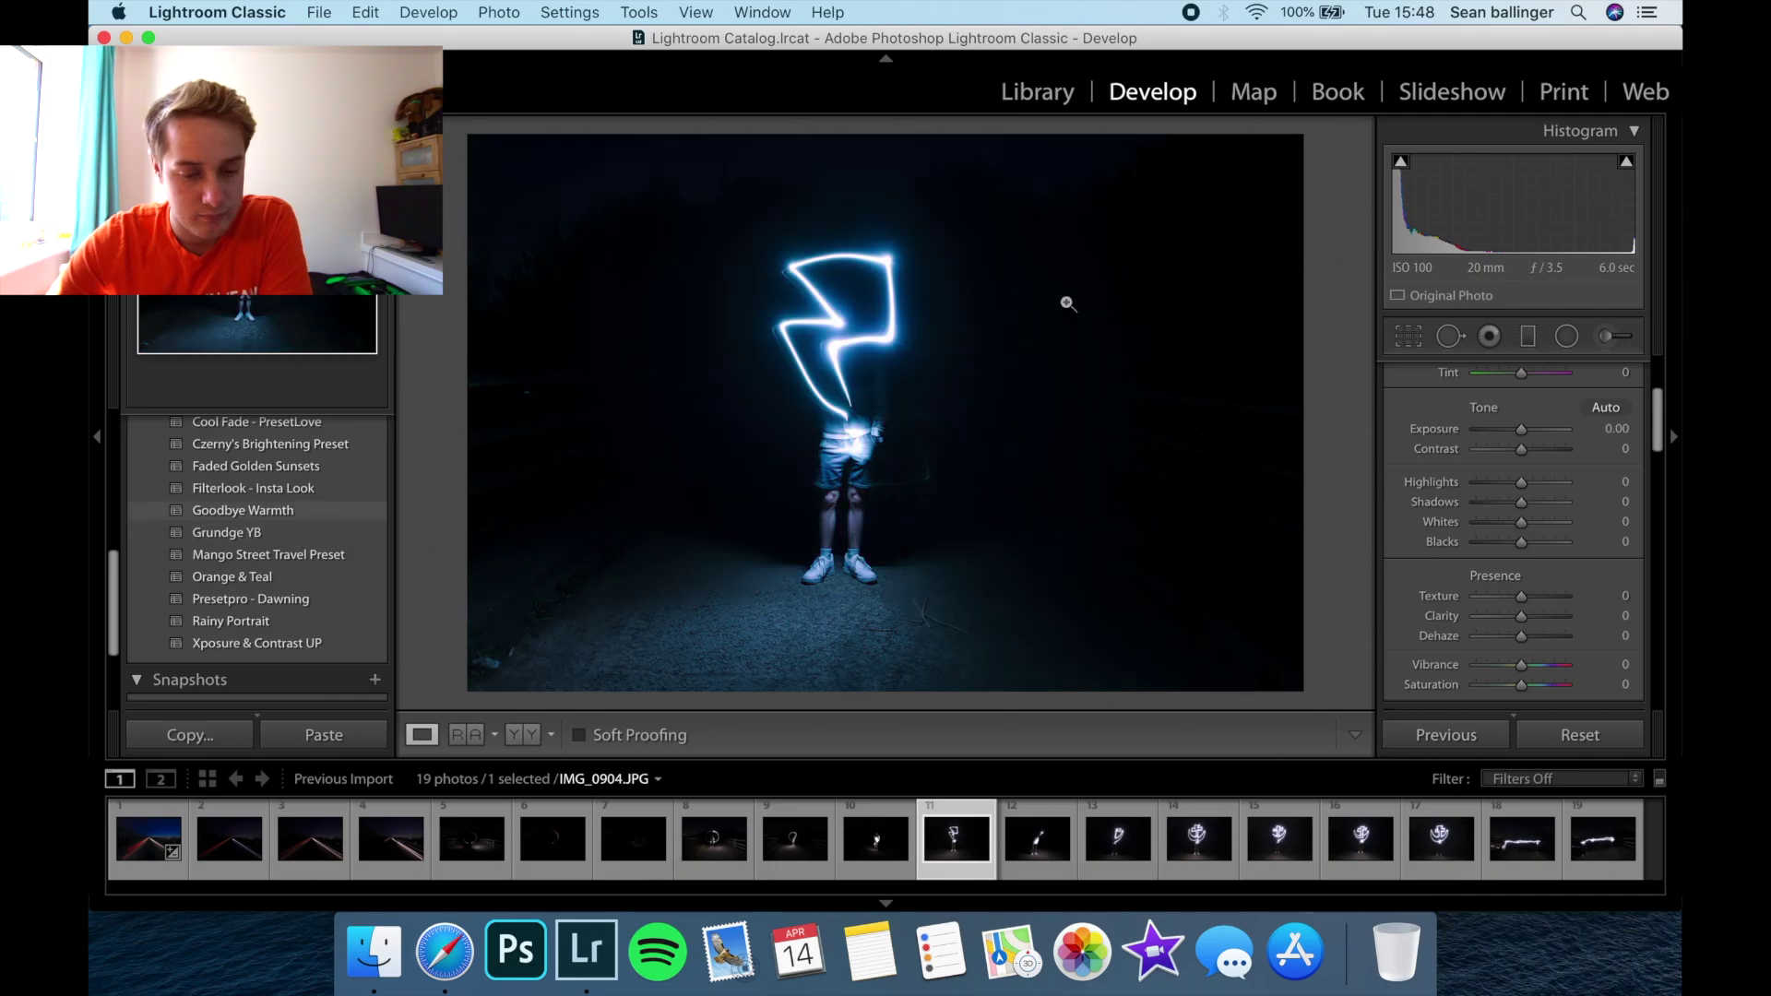
mouse_move(1537, 482)
left_mouse_down()
mouse_move(1512, 482)
mouse_move(1532, 481)
mouse_move(1522, 526)
mouse_move(1477, 515)
mouse_move(1545, 505)
left_mouse_up()
double_click(1530, 482)
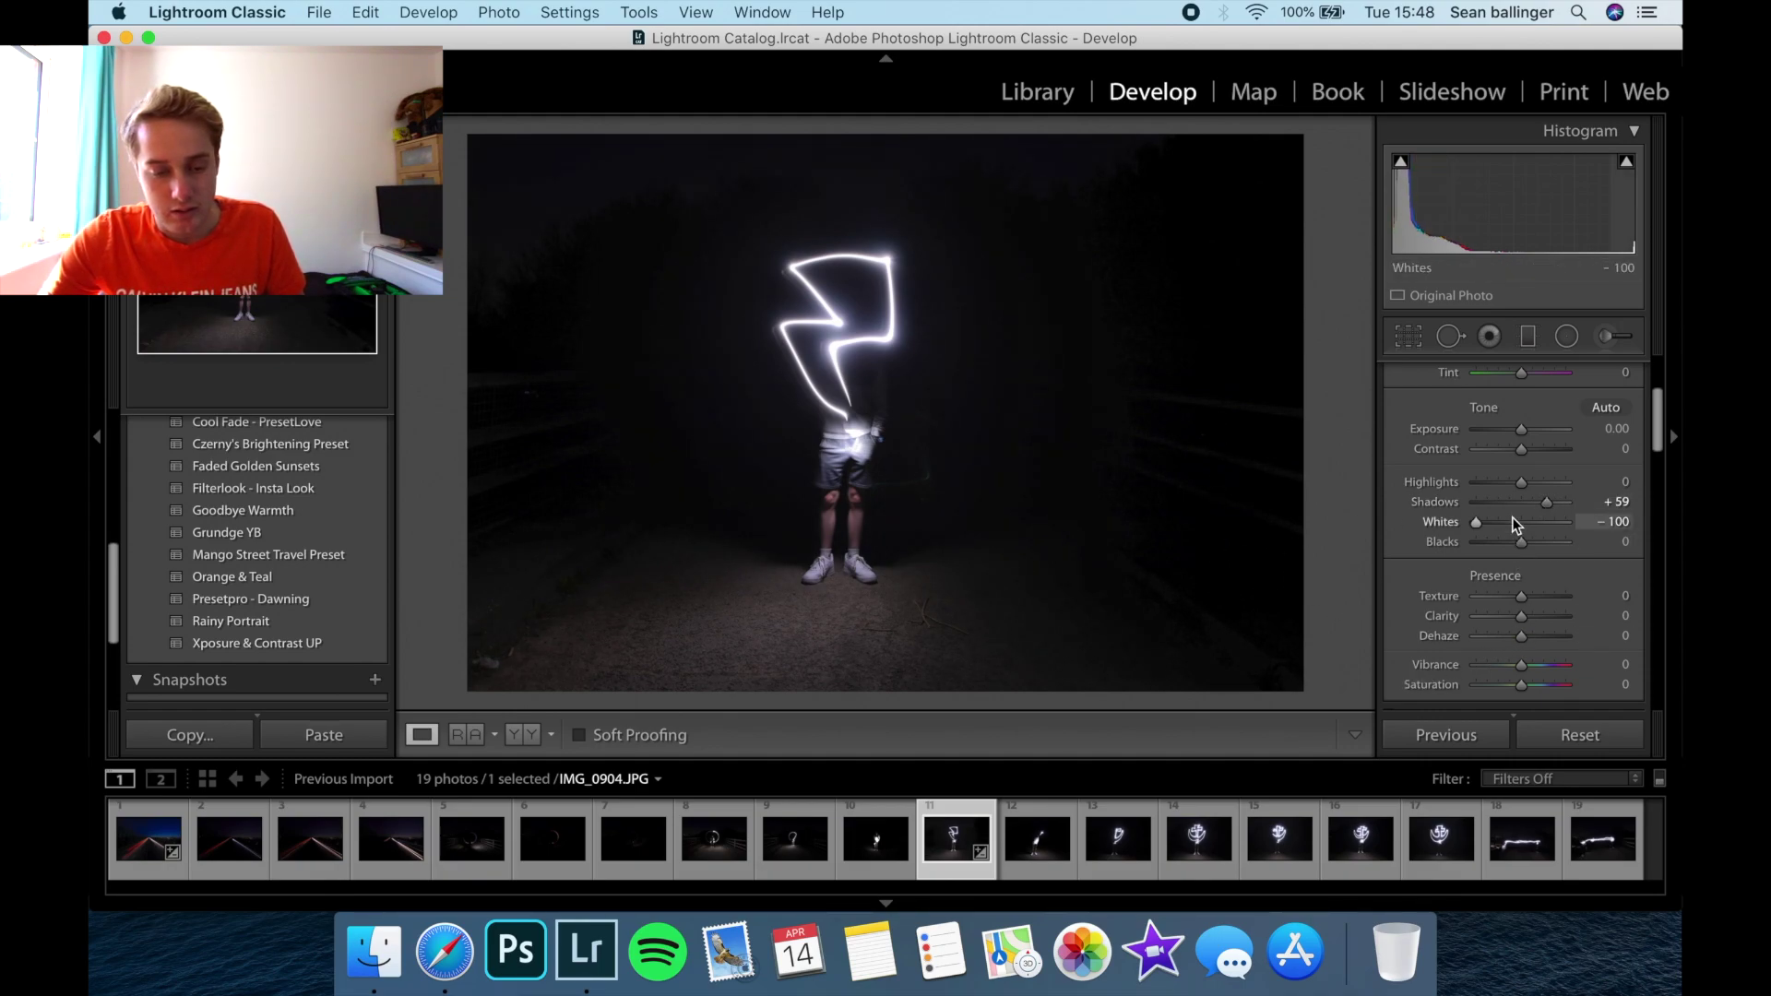
Step: Set Blacks +51, Vibrance +59, Temperature -3 and Contrast +32
left_click_drag(1522, 545, 1552, 548)
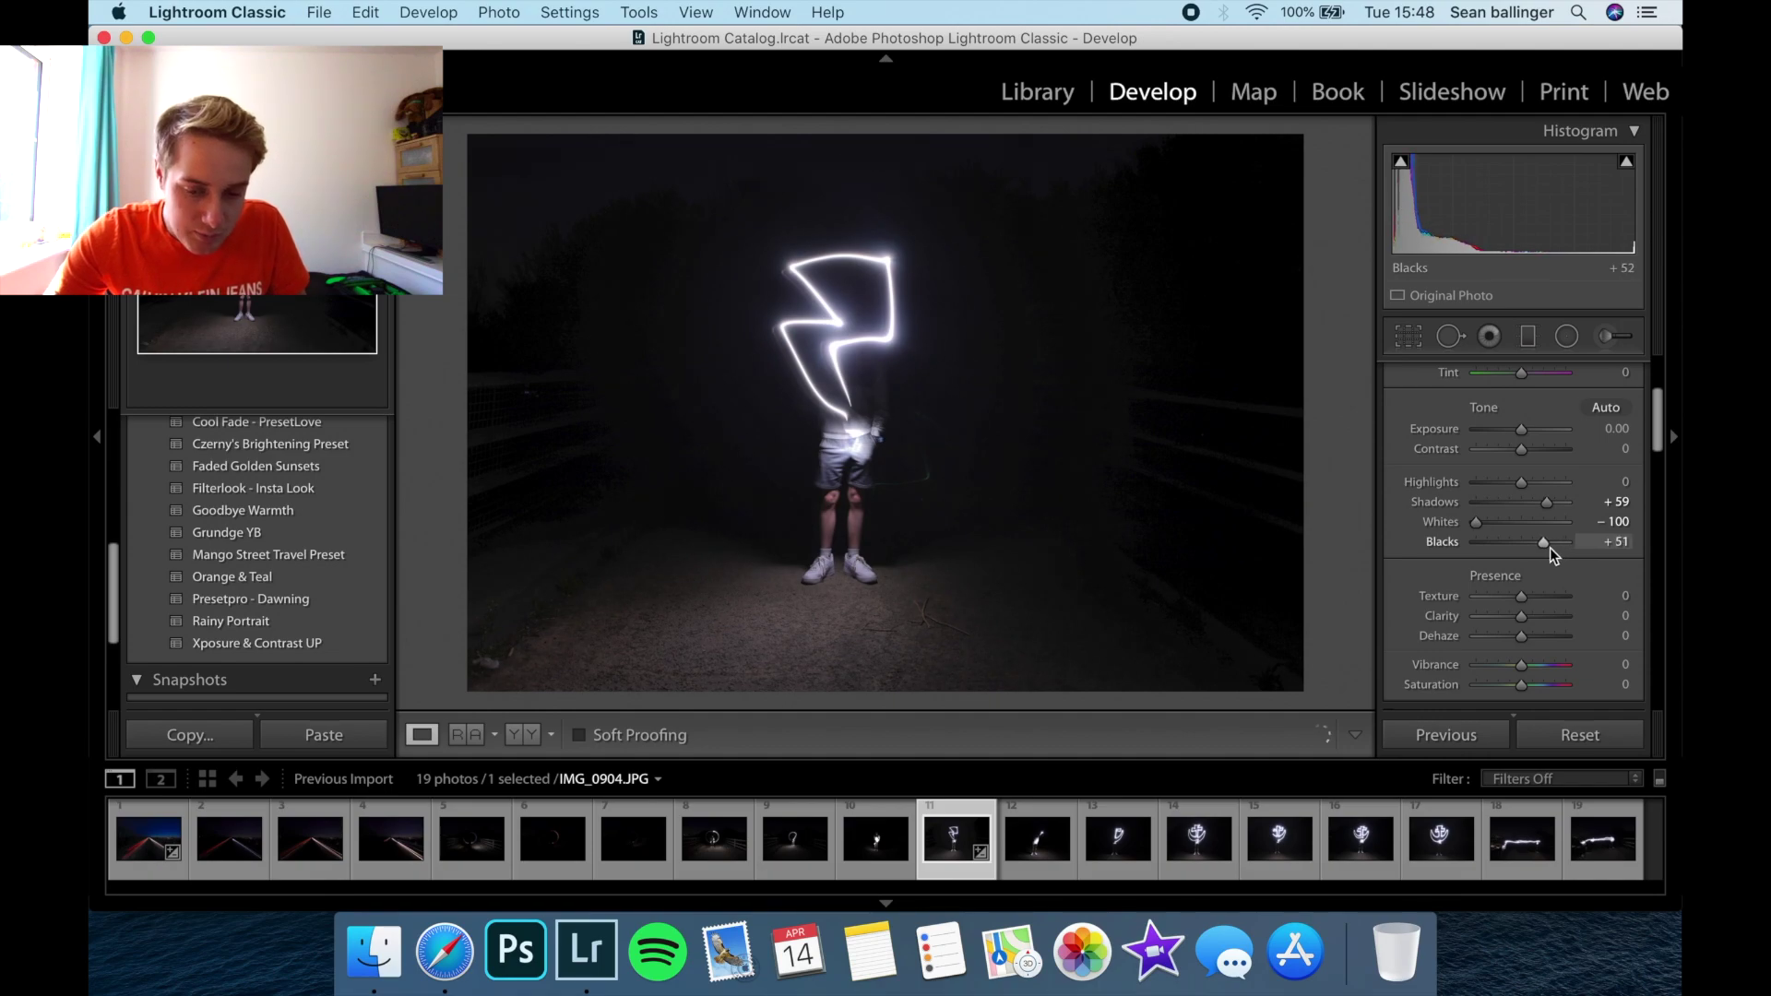
left_click_drag(1521, 663, 1543, 664)
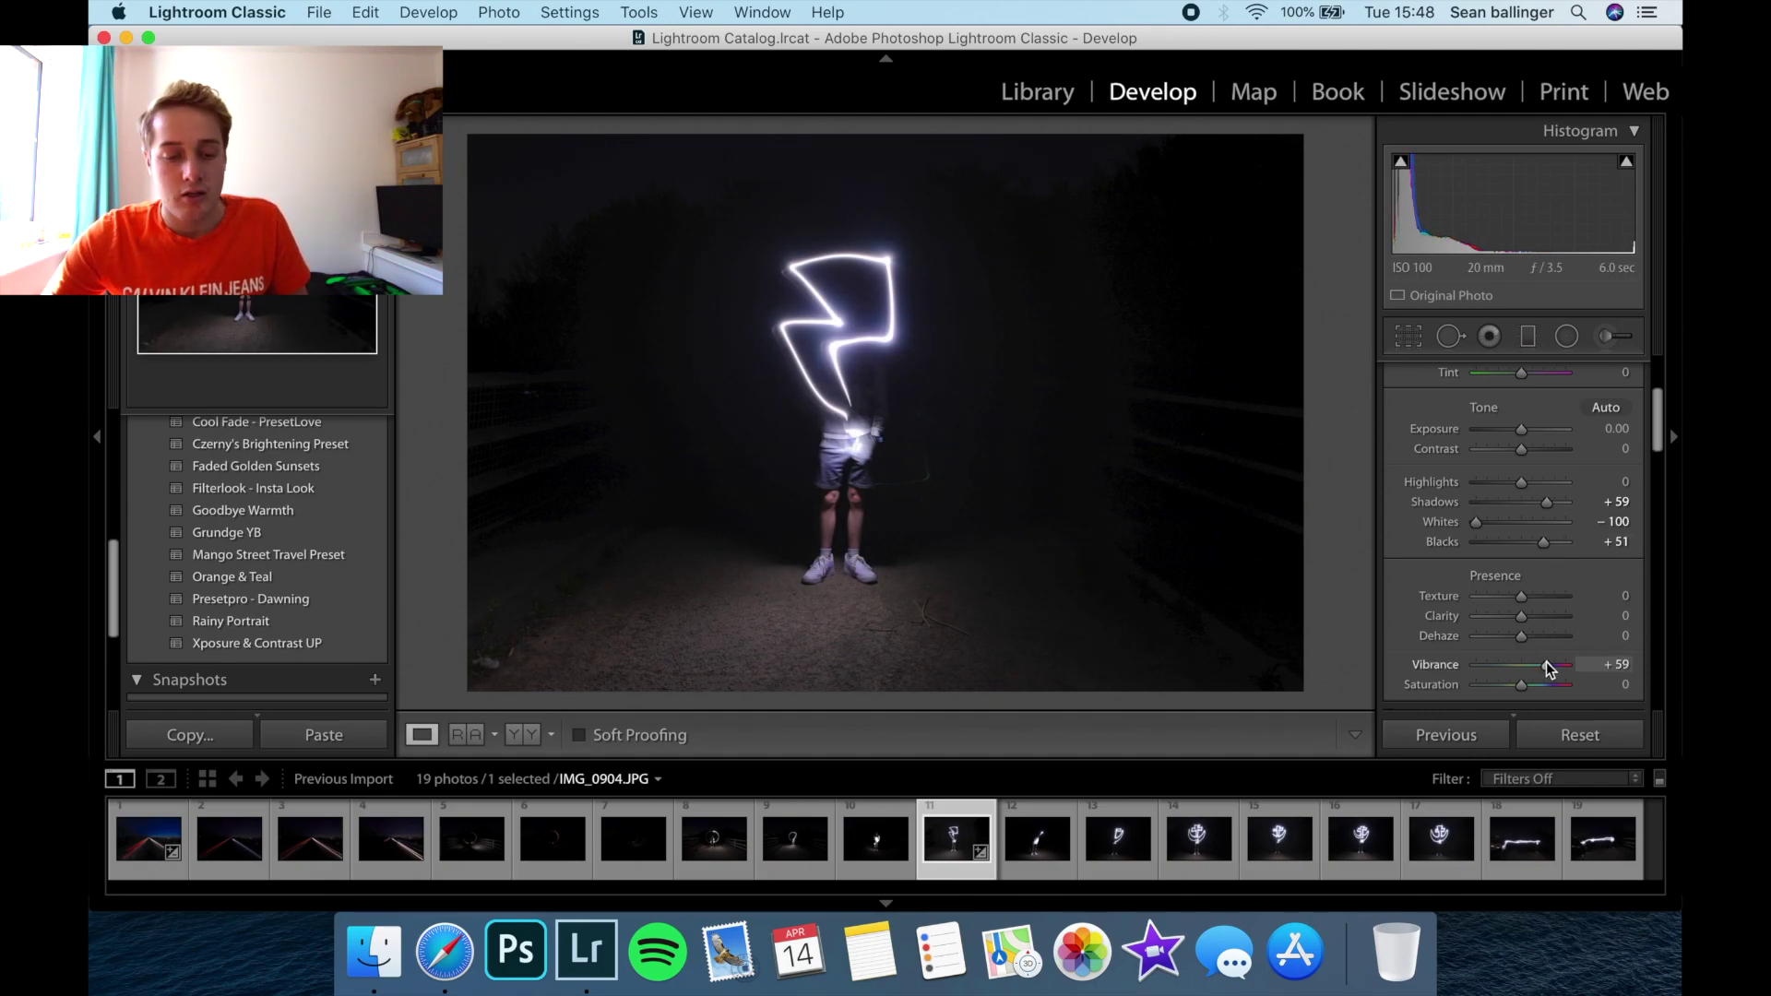
scroll(1537, 609, "up", 3)
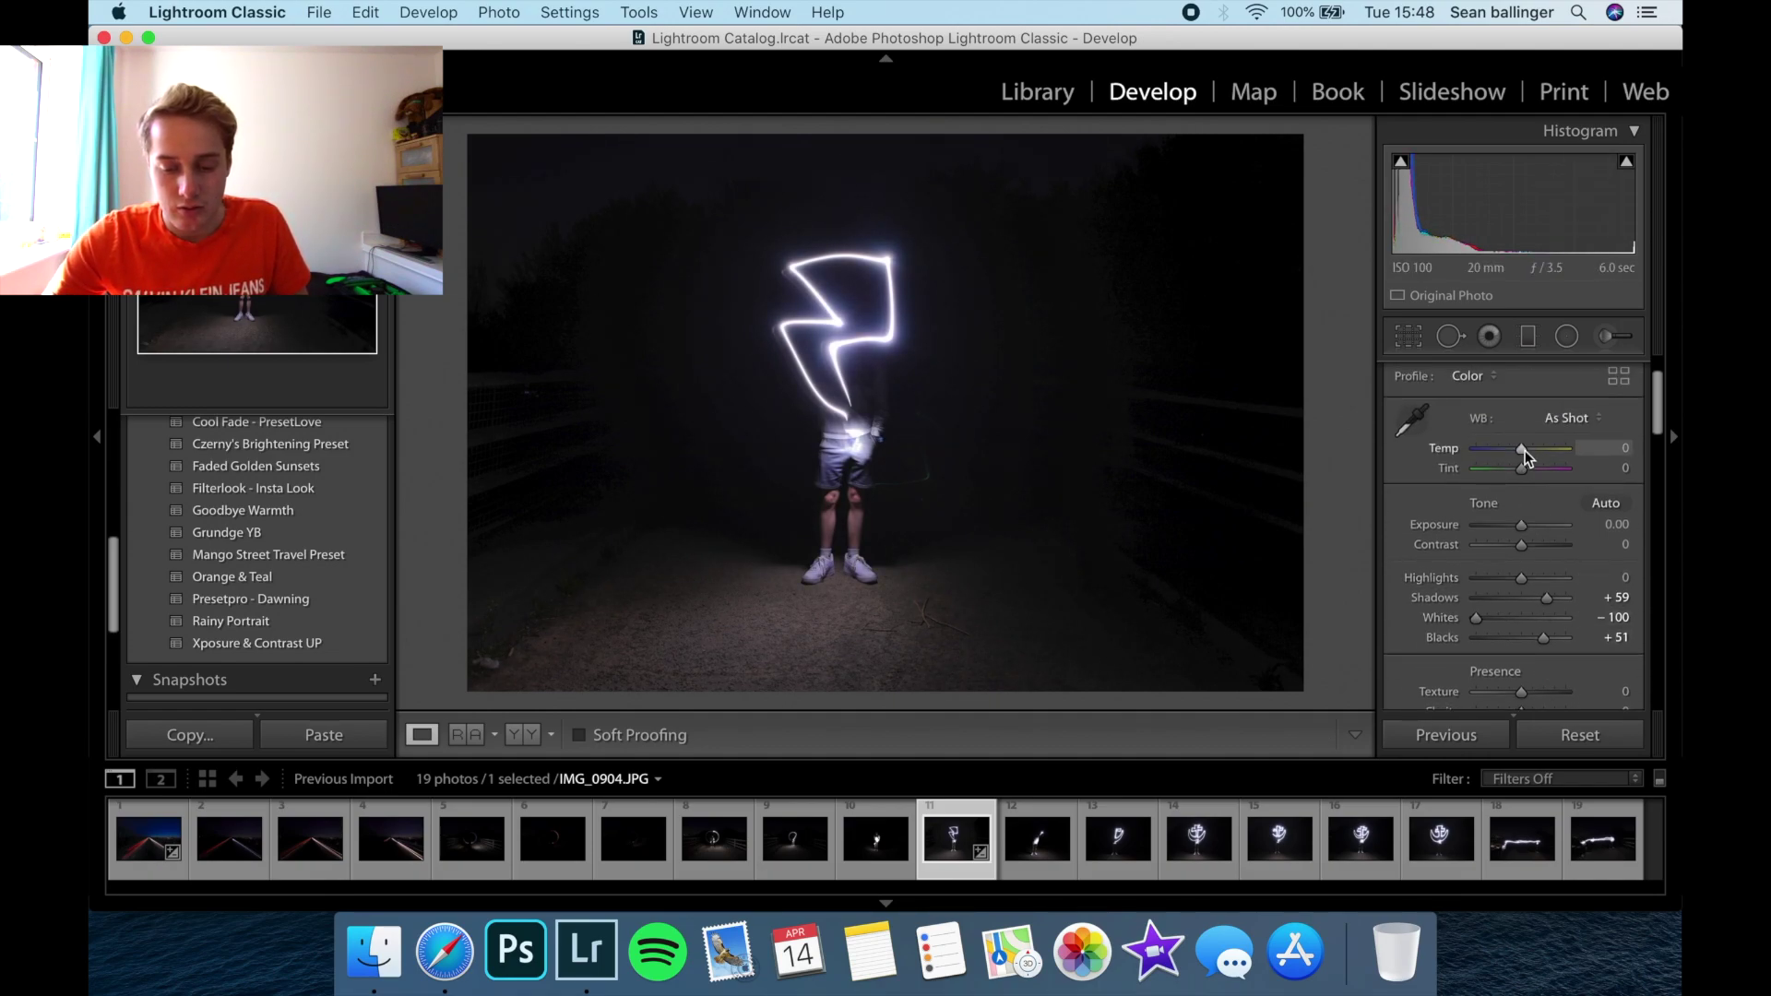
left_click_drag(1525, 450, 1523, 453)
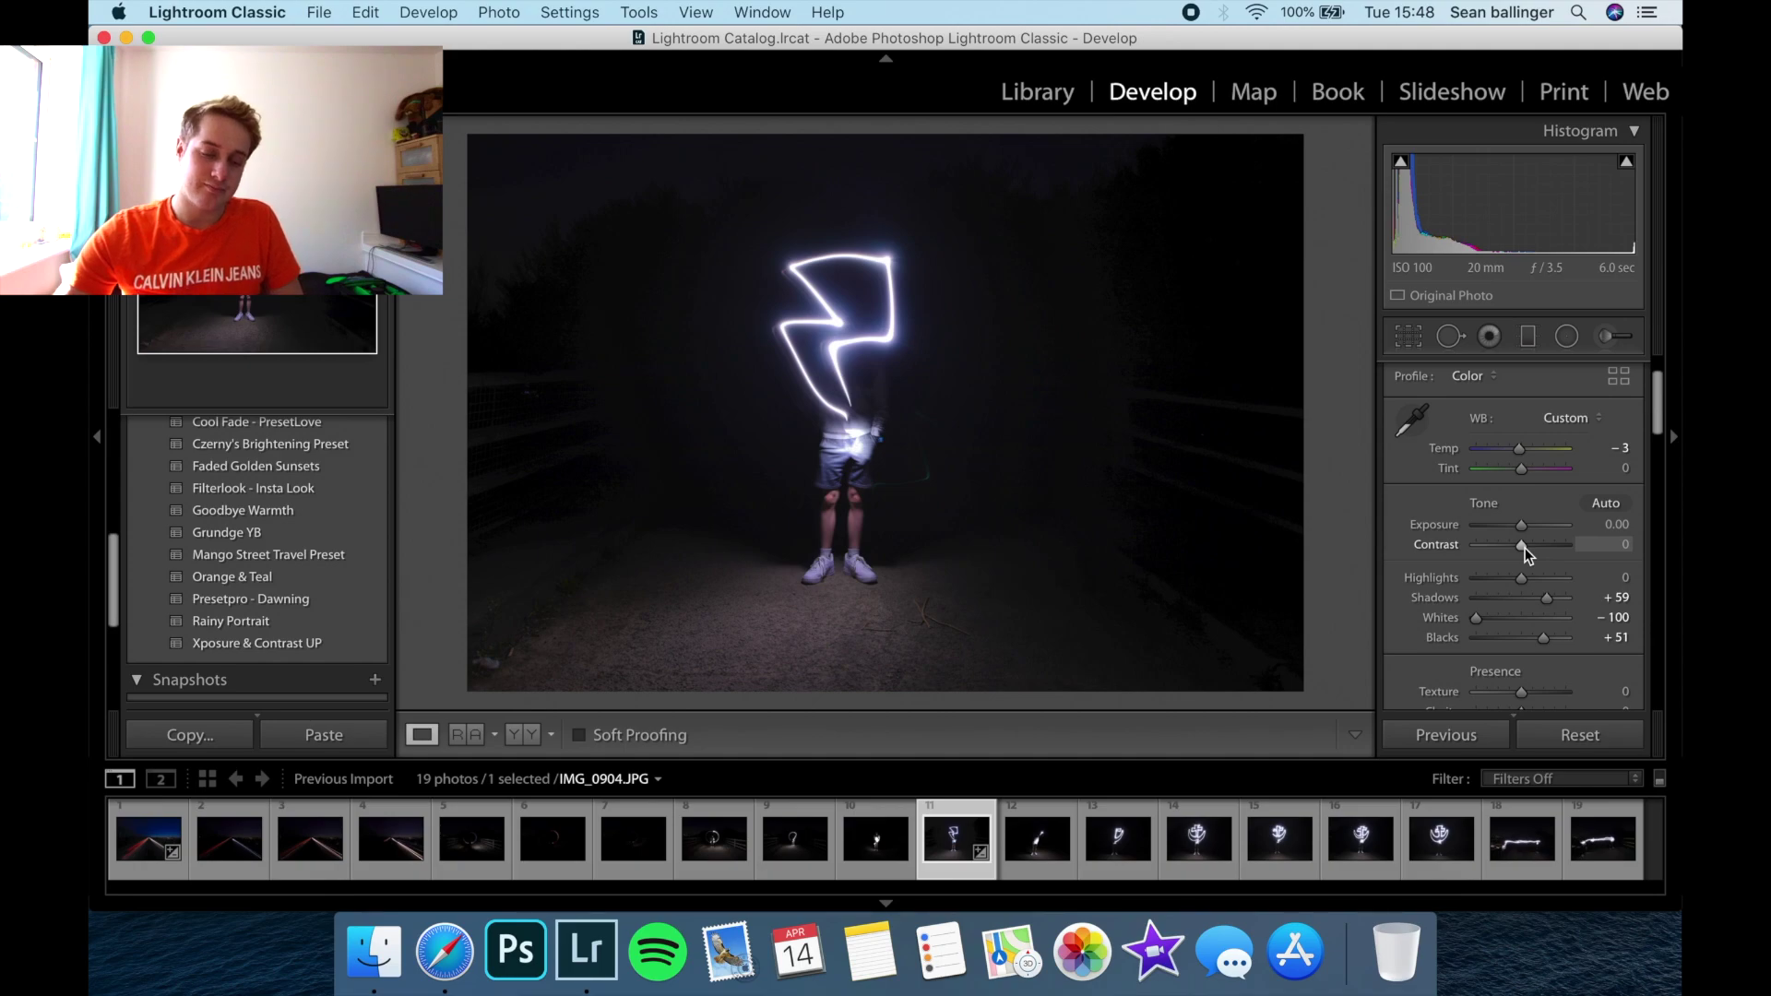
mouse_move(1525, 549)
left_mouse_down()
mouse_move(1562, 559)
mouse_move(1504, 569)
mouse_move(1539, 573)
left_mouse_up()
Step: Darken the tone curve's shadows and lift its highlights, then apply the Orange & Teal preset
left_click(849, 541)
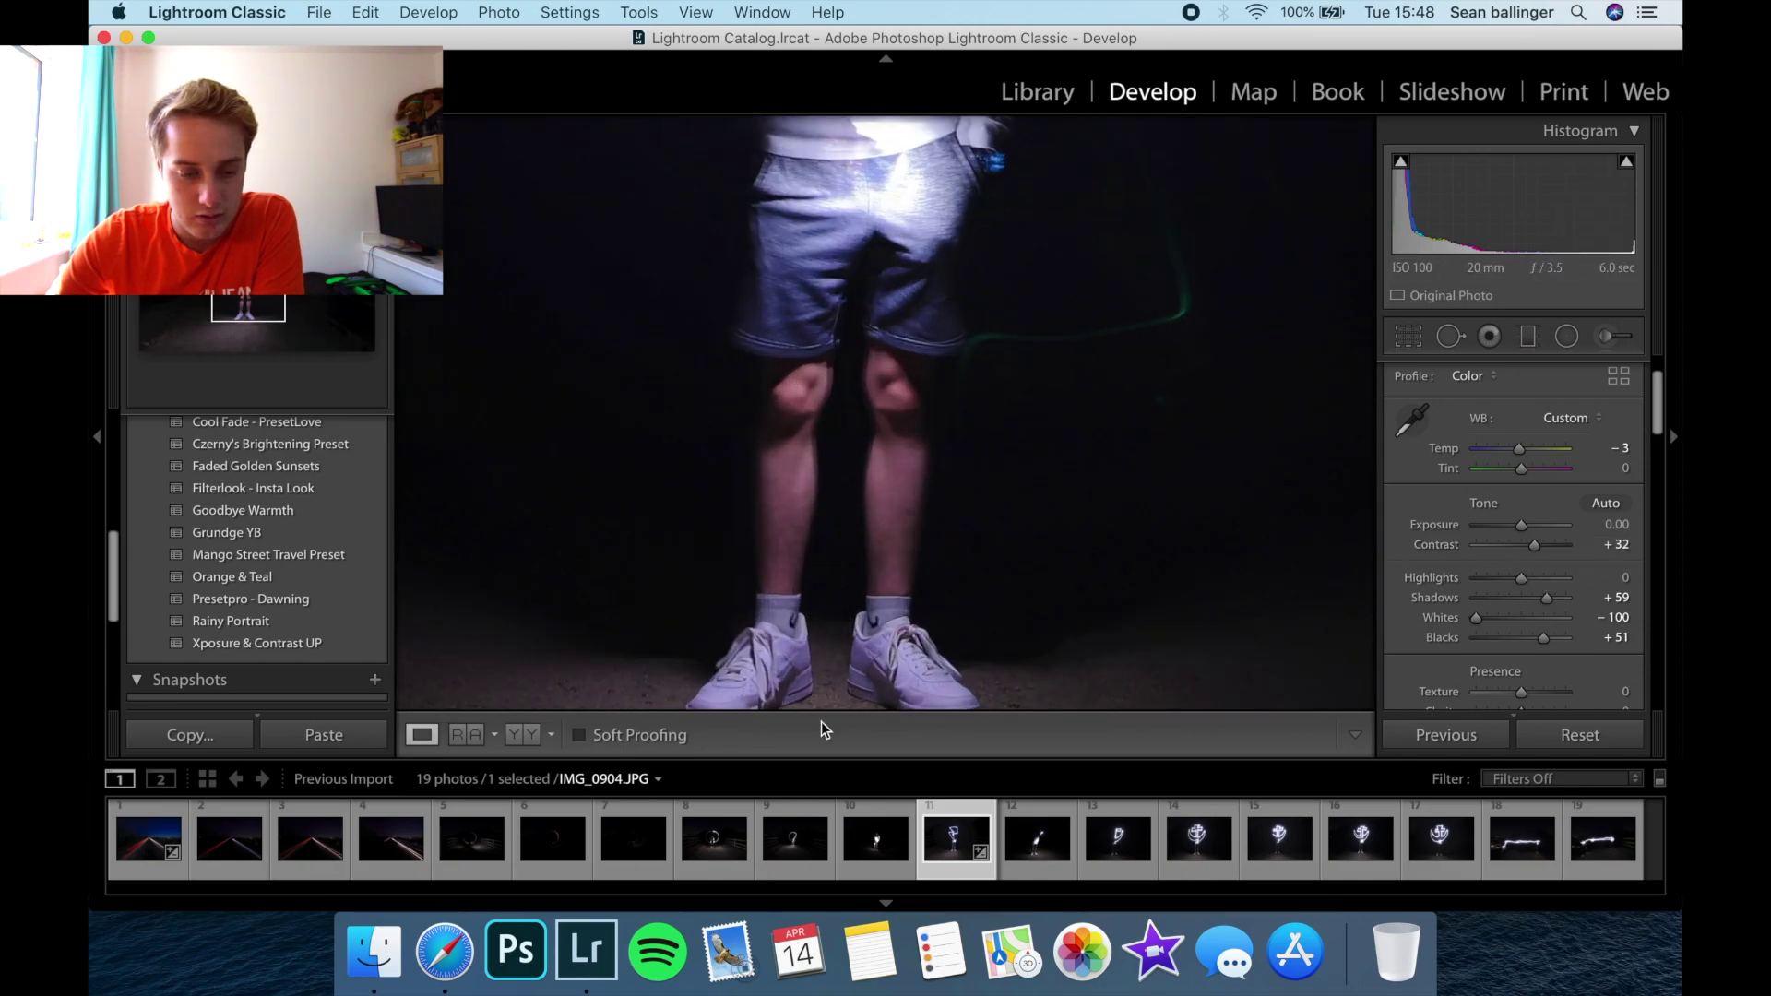
left_click(751, 502)
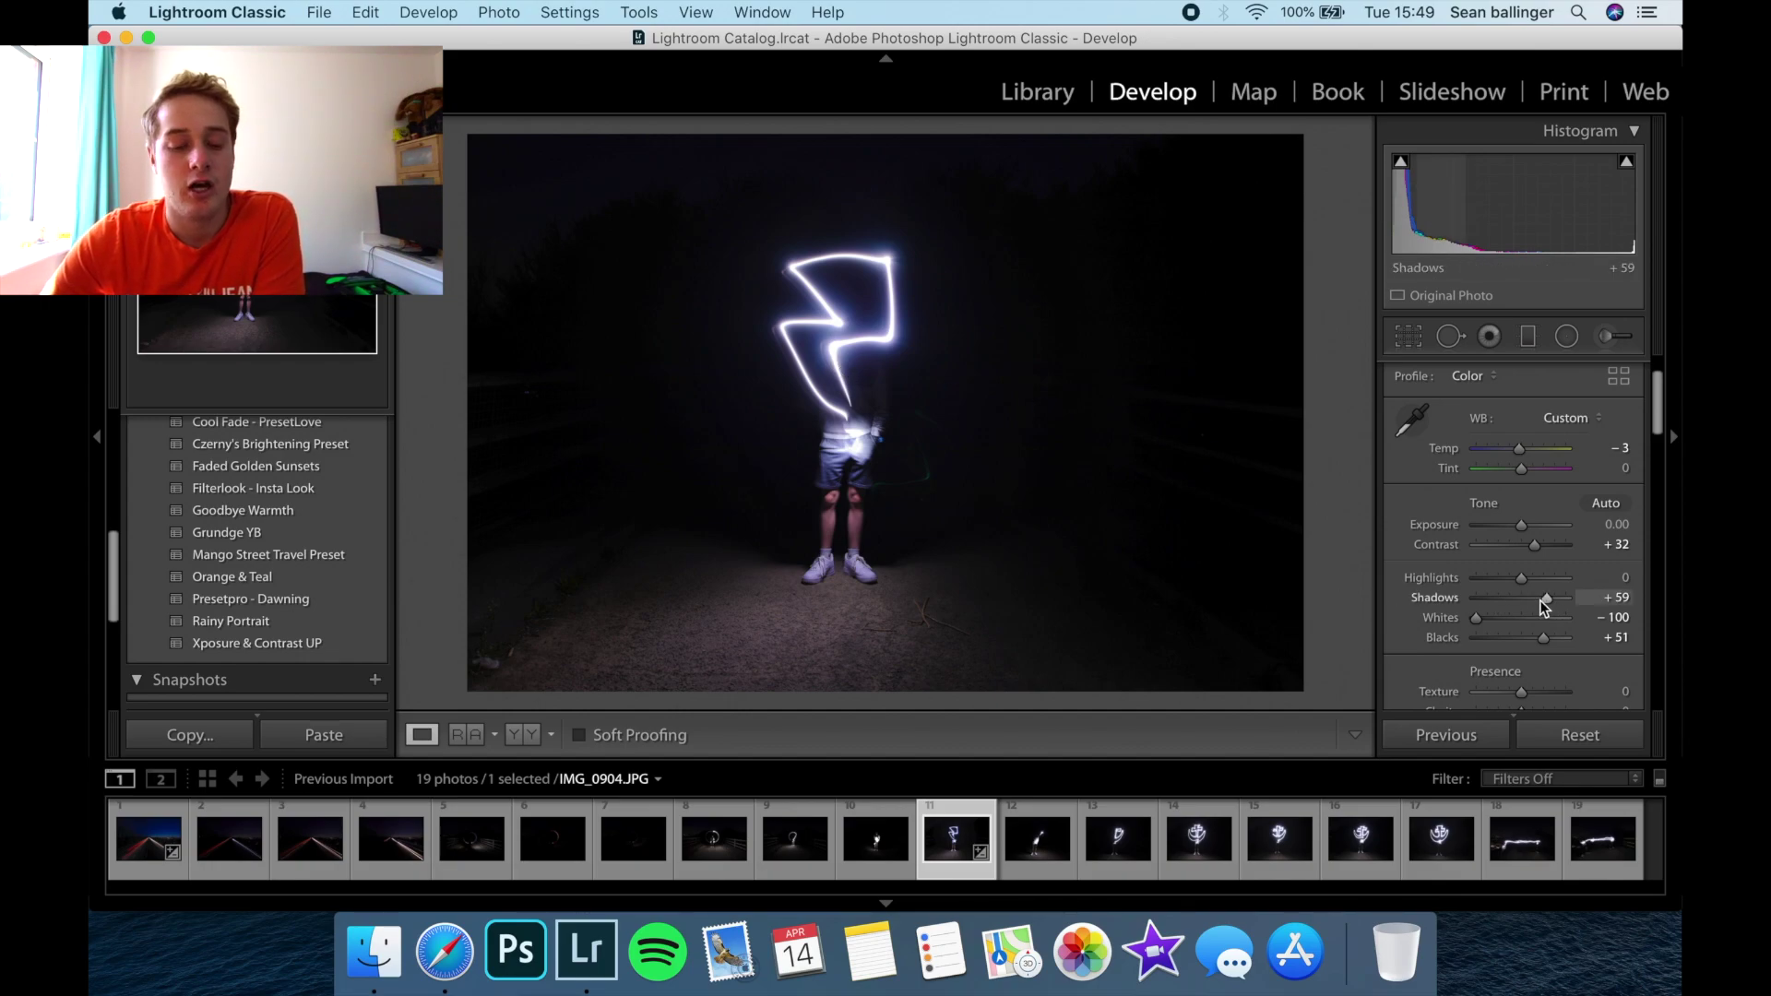
scroll(1541, 602, "down", 5)
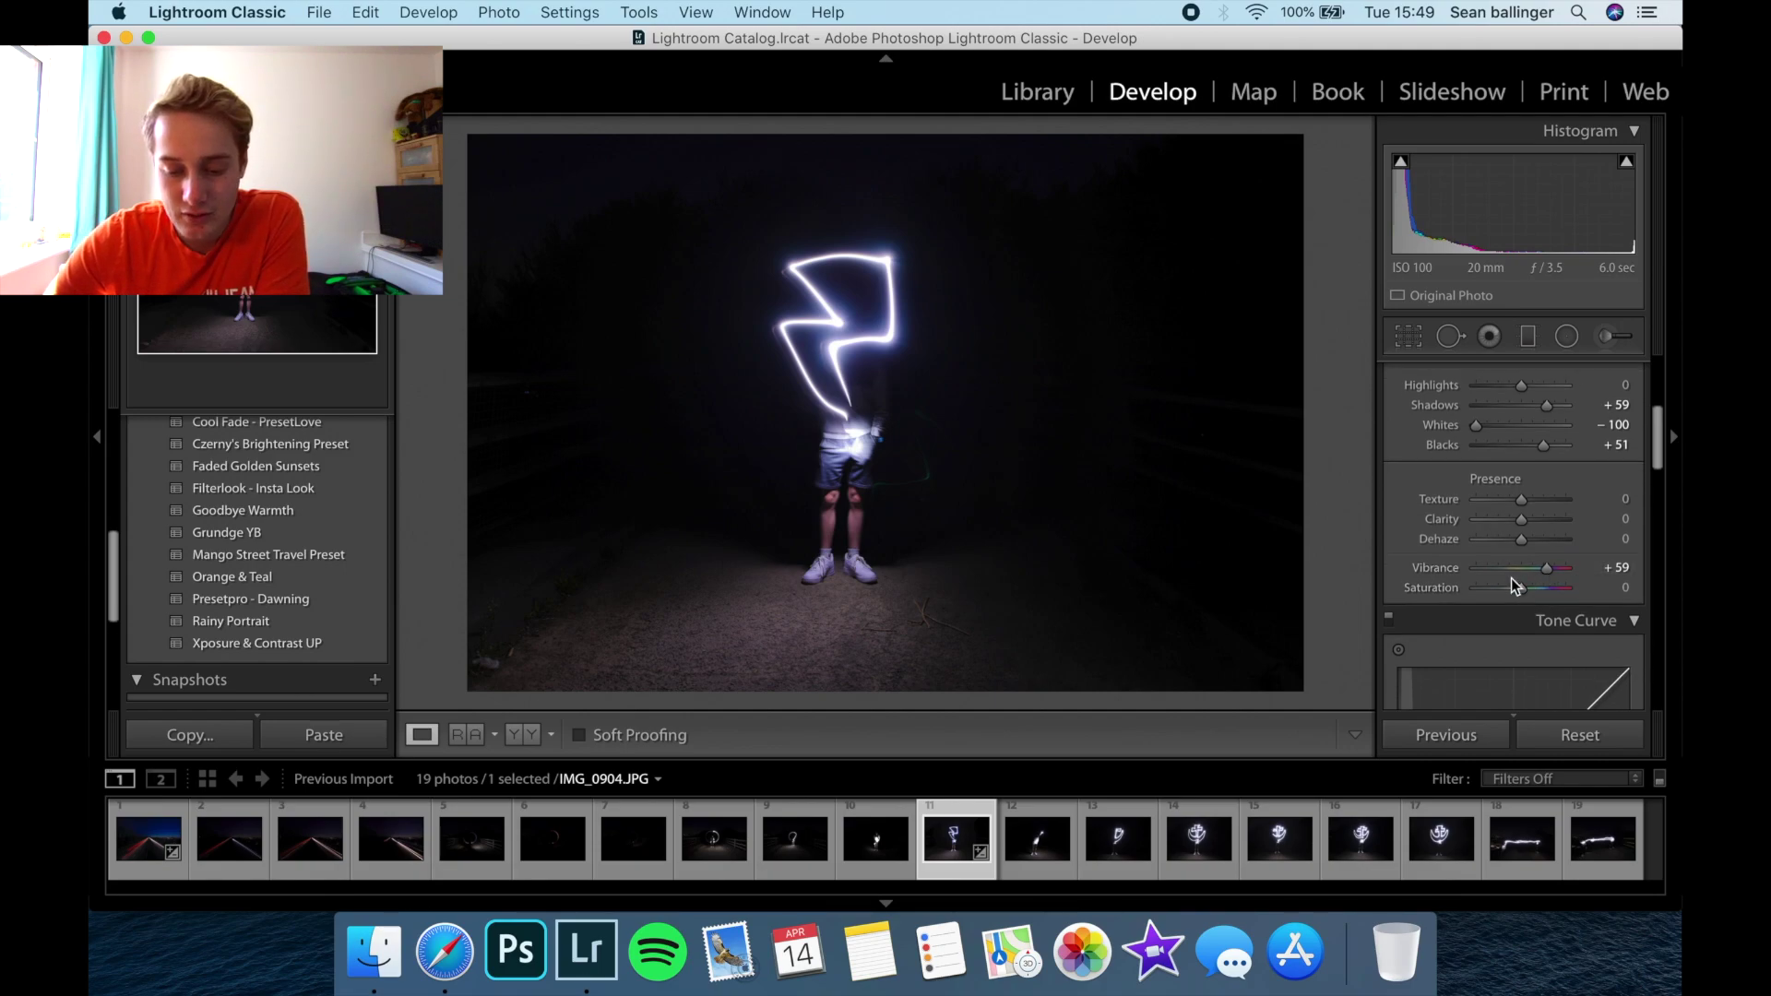
scroll(1522, 554, "down", 5)
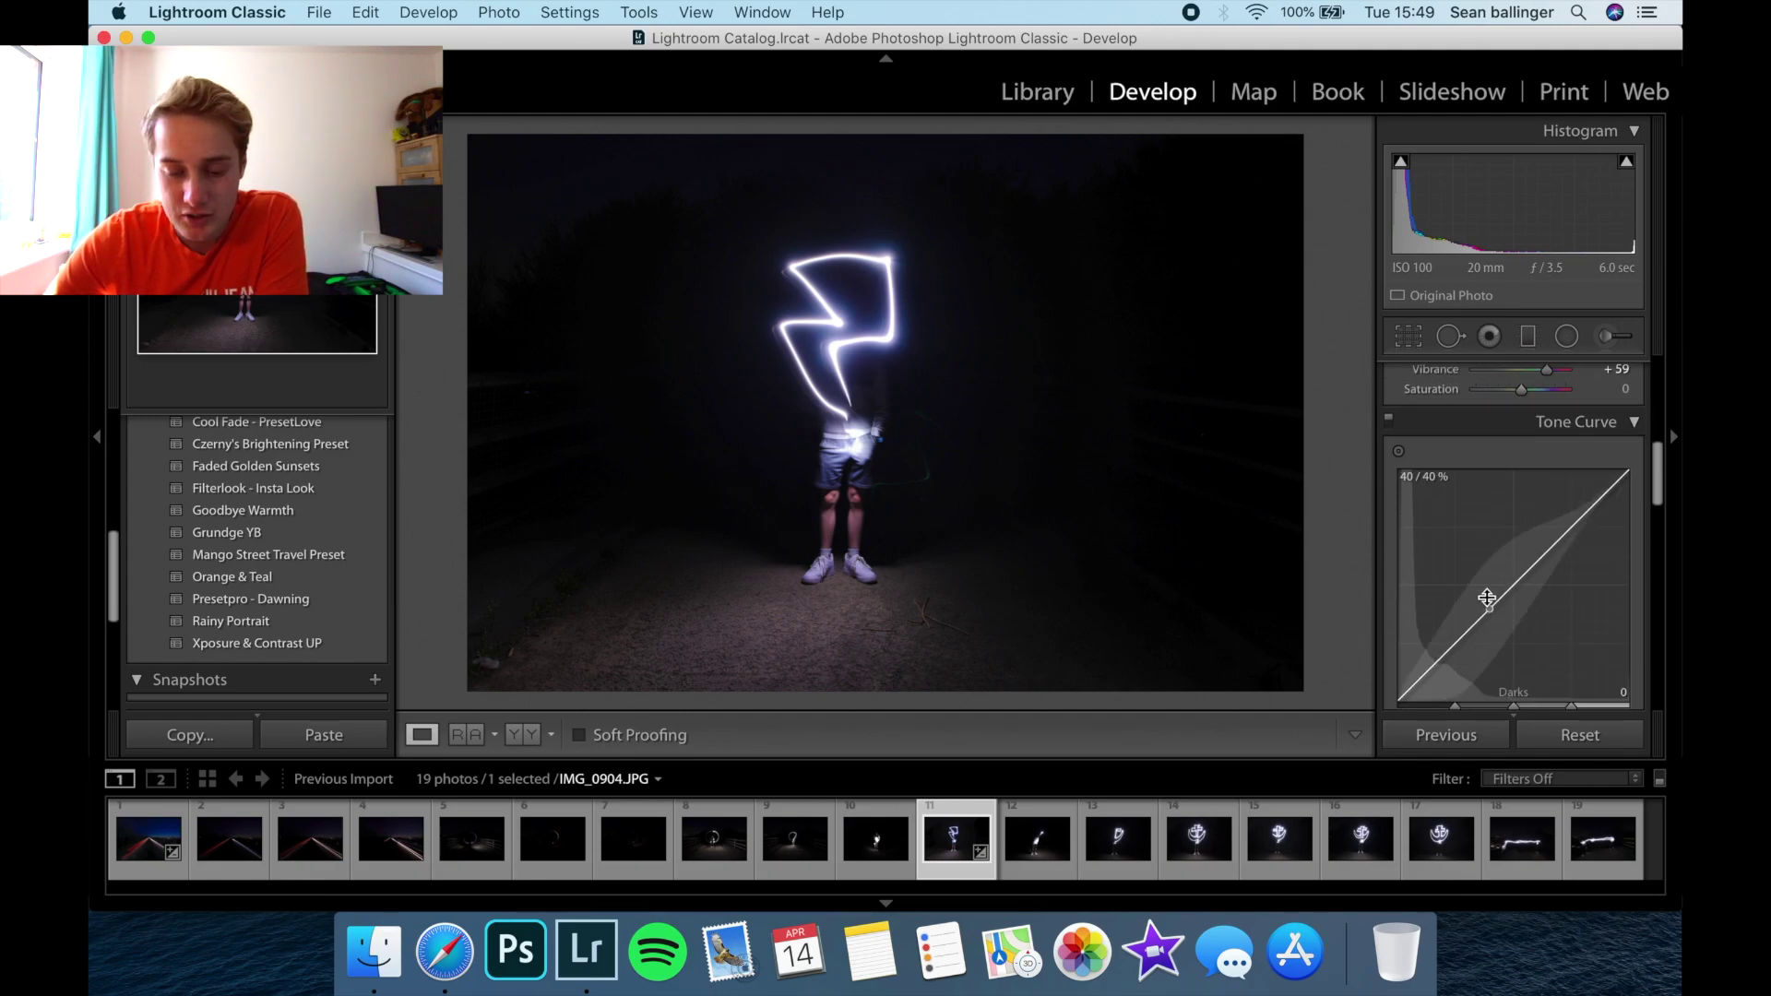
mouse_move(1487, 613)
left_mouse_down()
mouse_move(1488, 646)
mouse_move(1487, 617)
left_mouse_up()
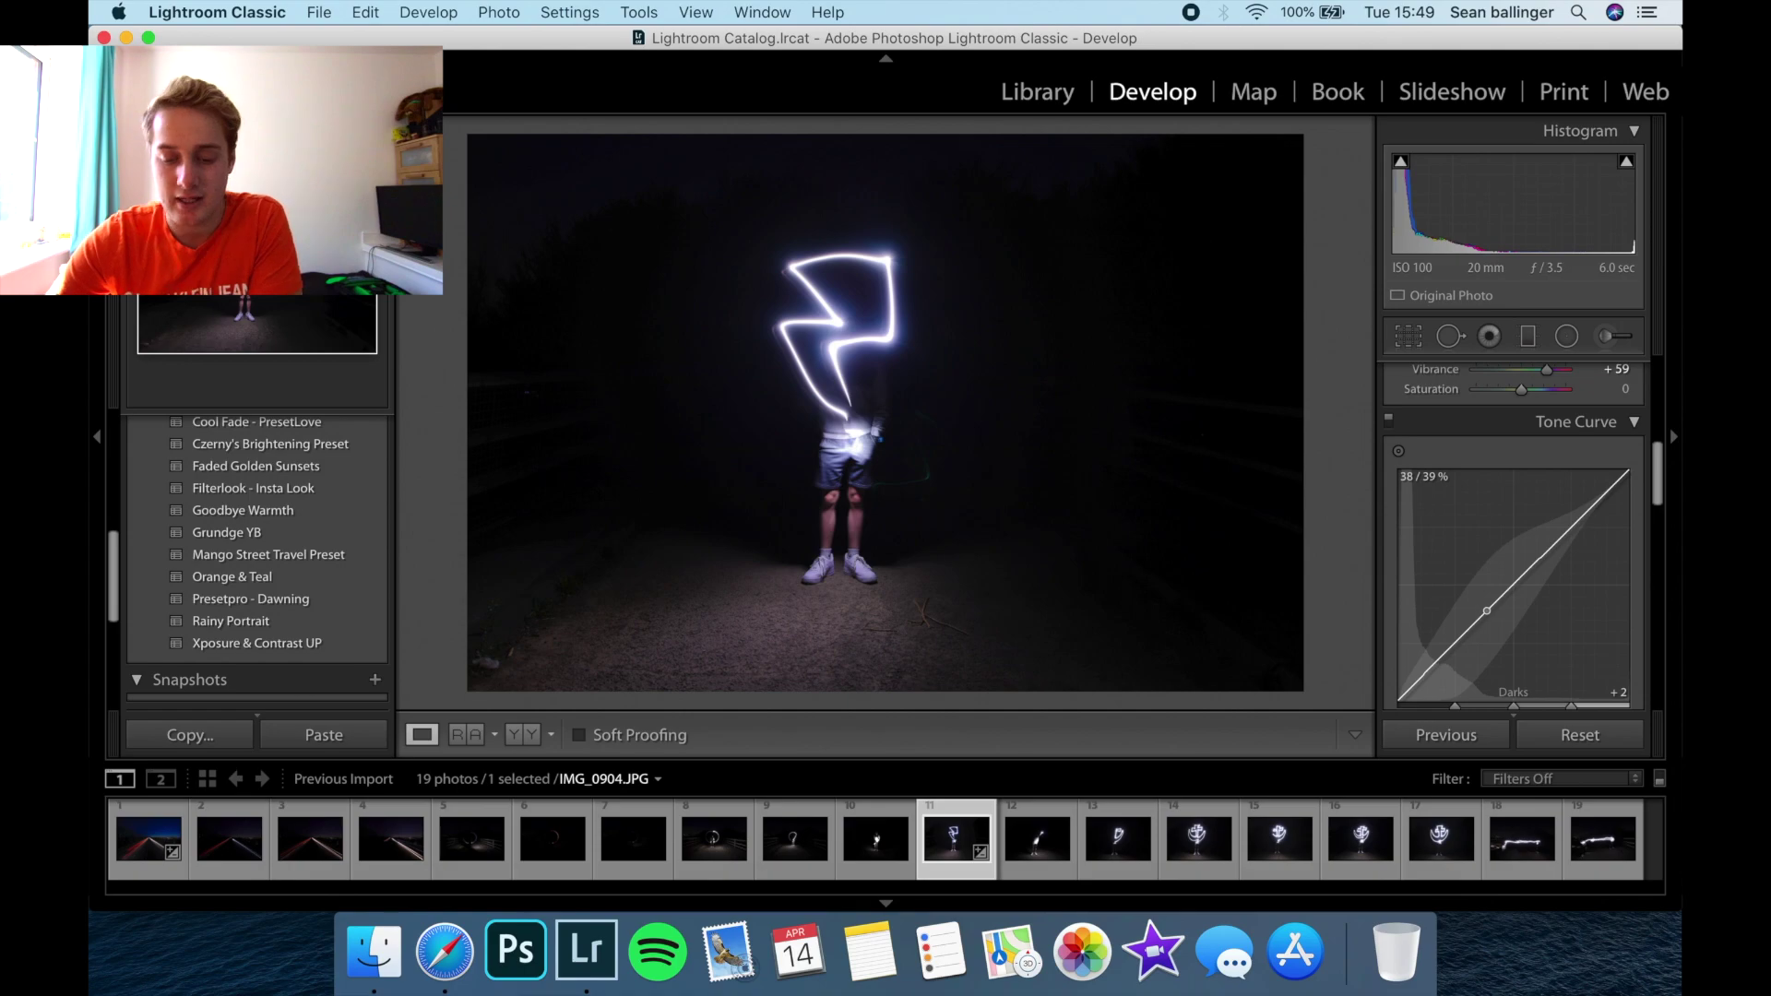
left_click_drag(1574, 526, 1582, 511)
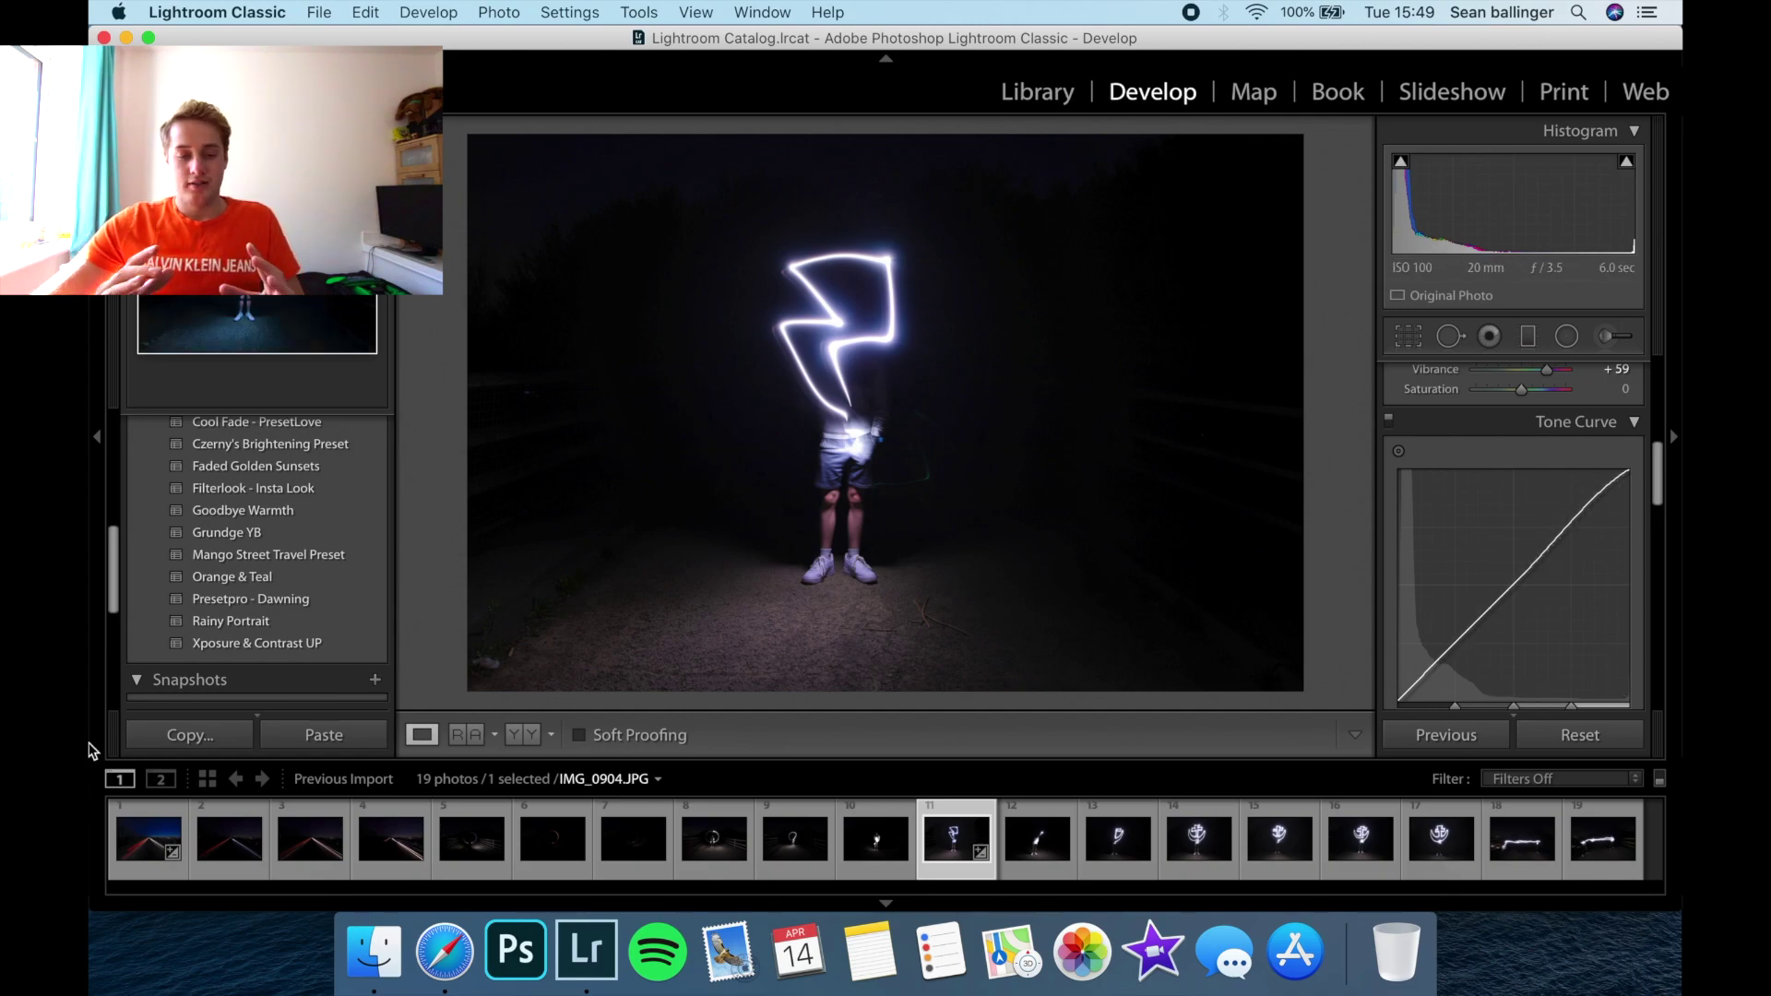
left_click(263, 579)
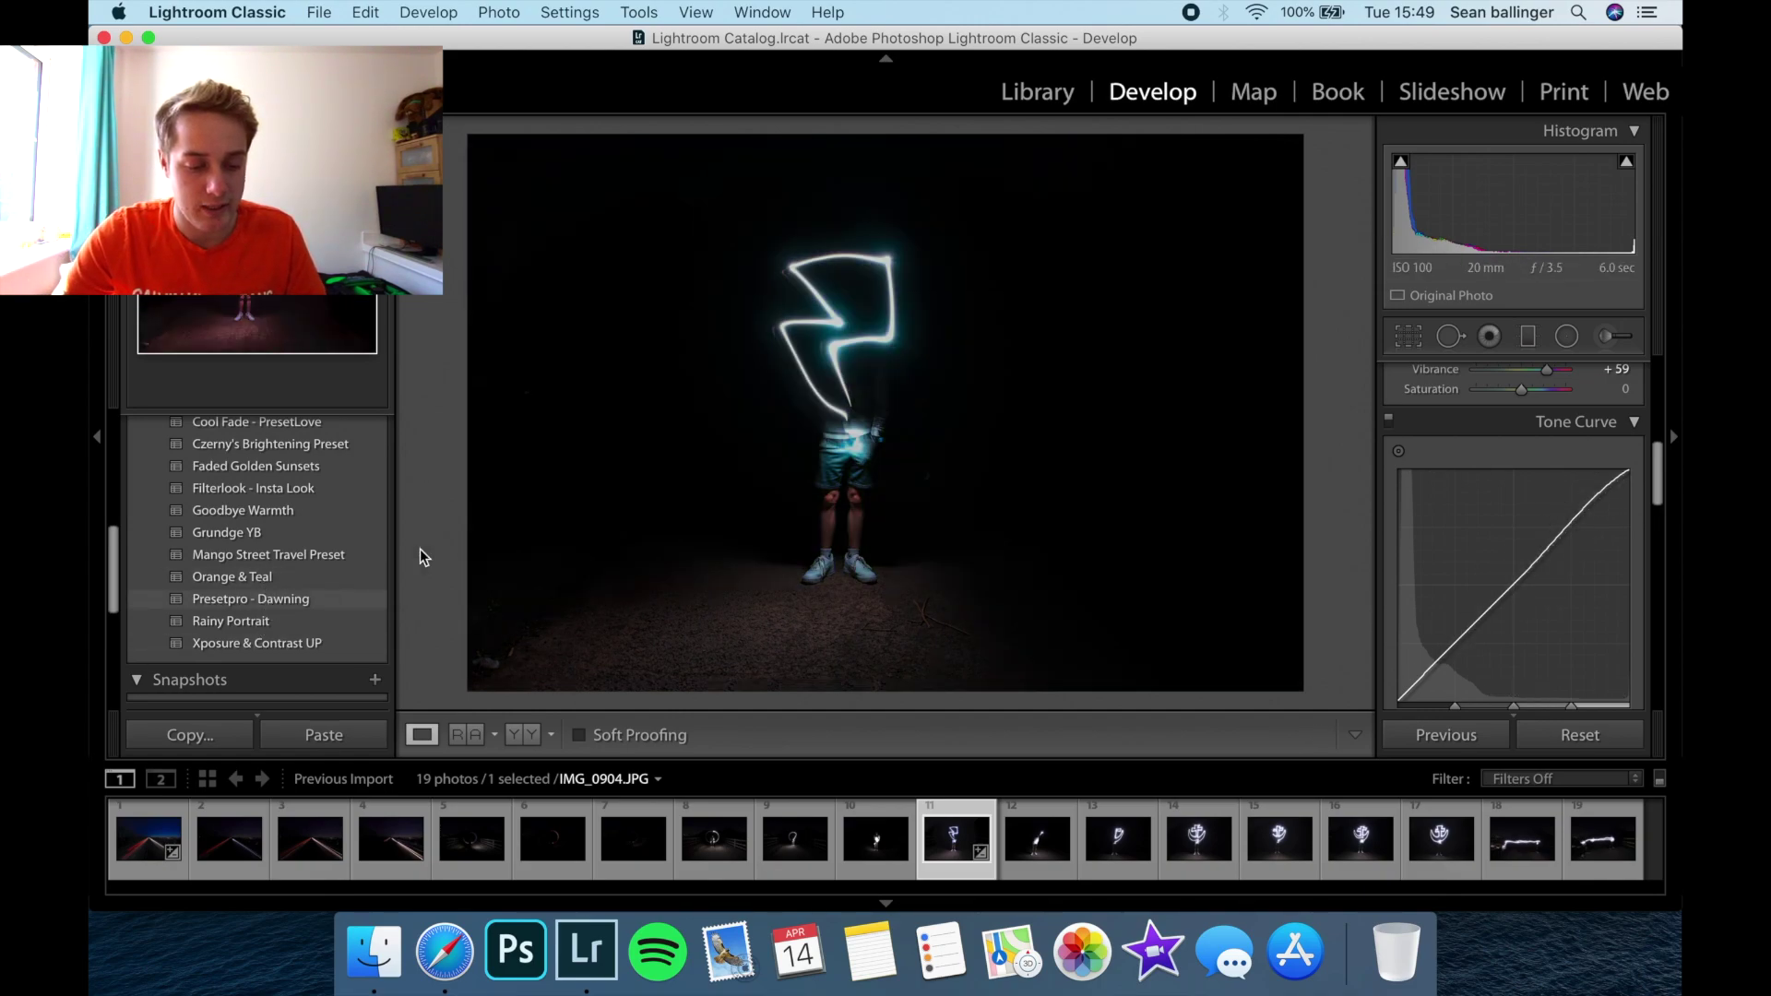
Step: Step through IMG_0907 and IMG_0909 to anchor photo IMG_0910, previewing the Goodbye Warmth look
left_click(1198, 842)
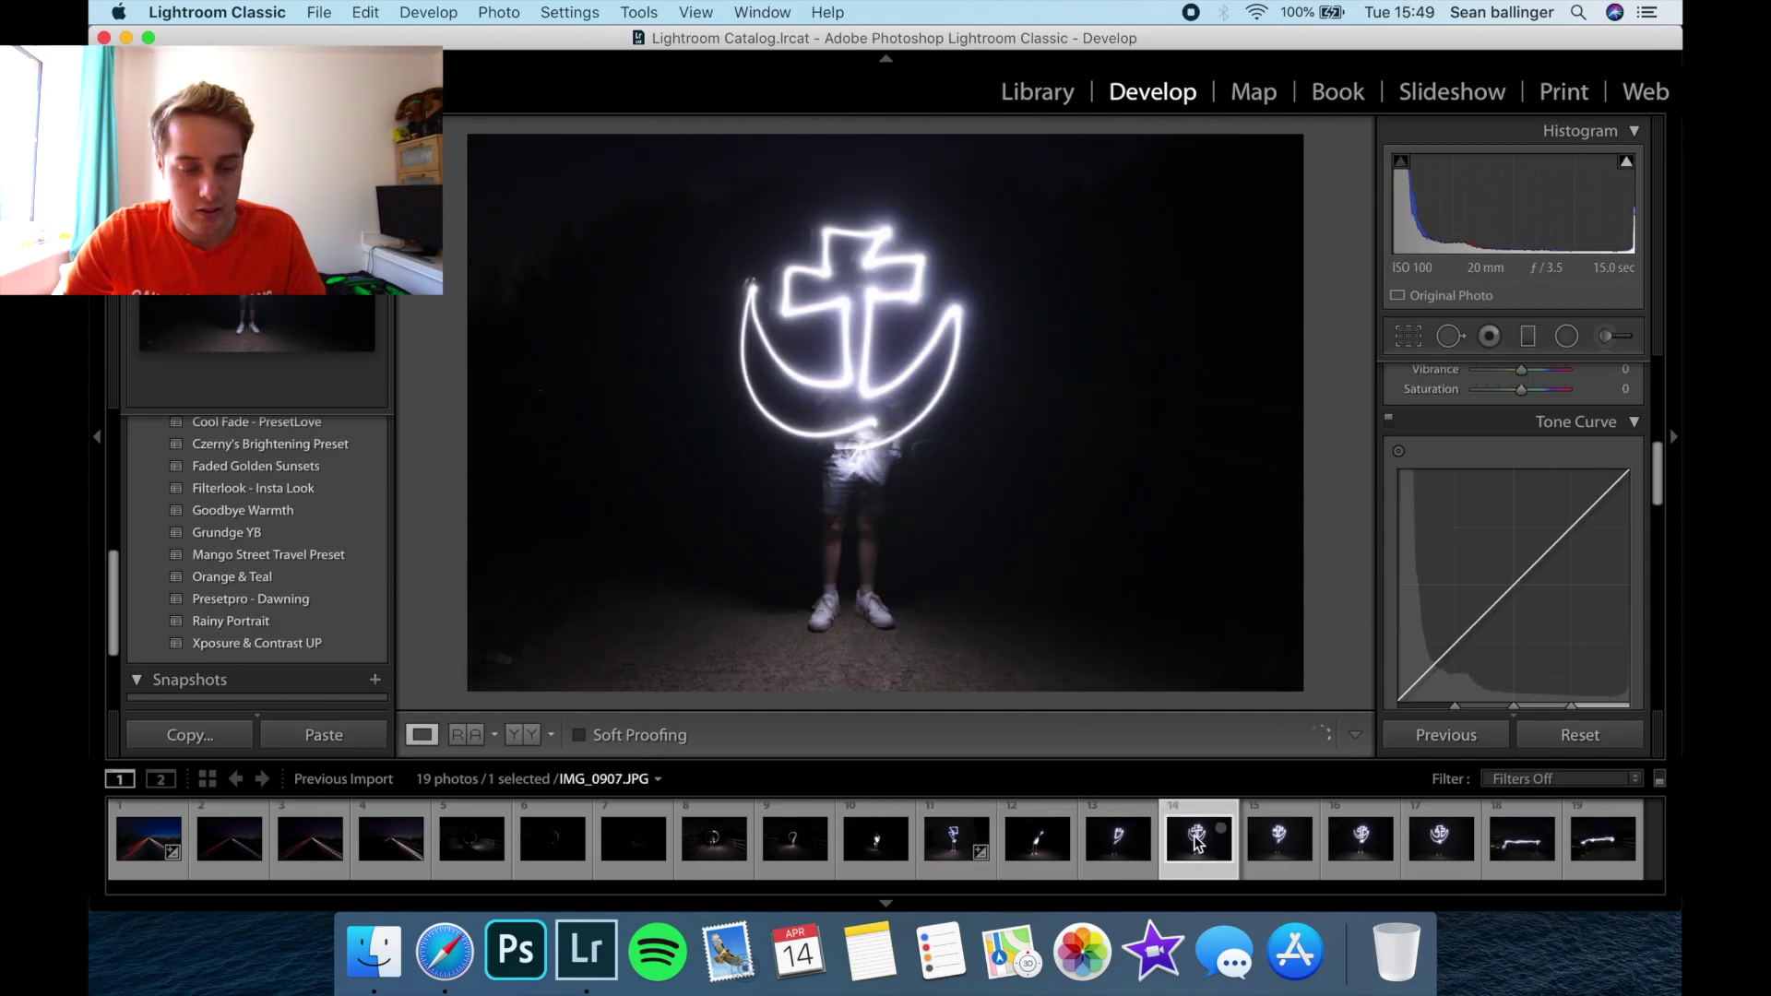
left_click(1279, 839)
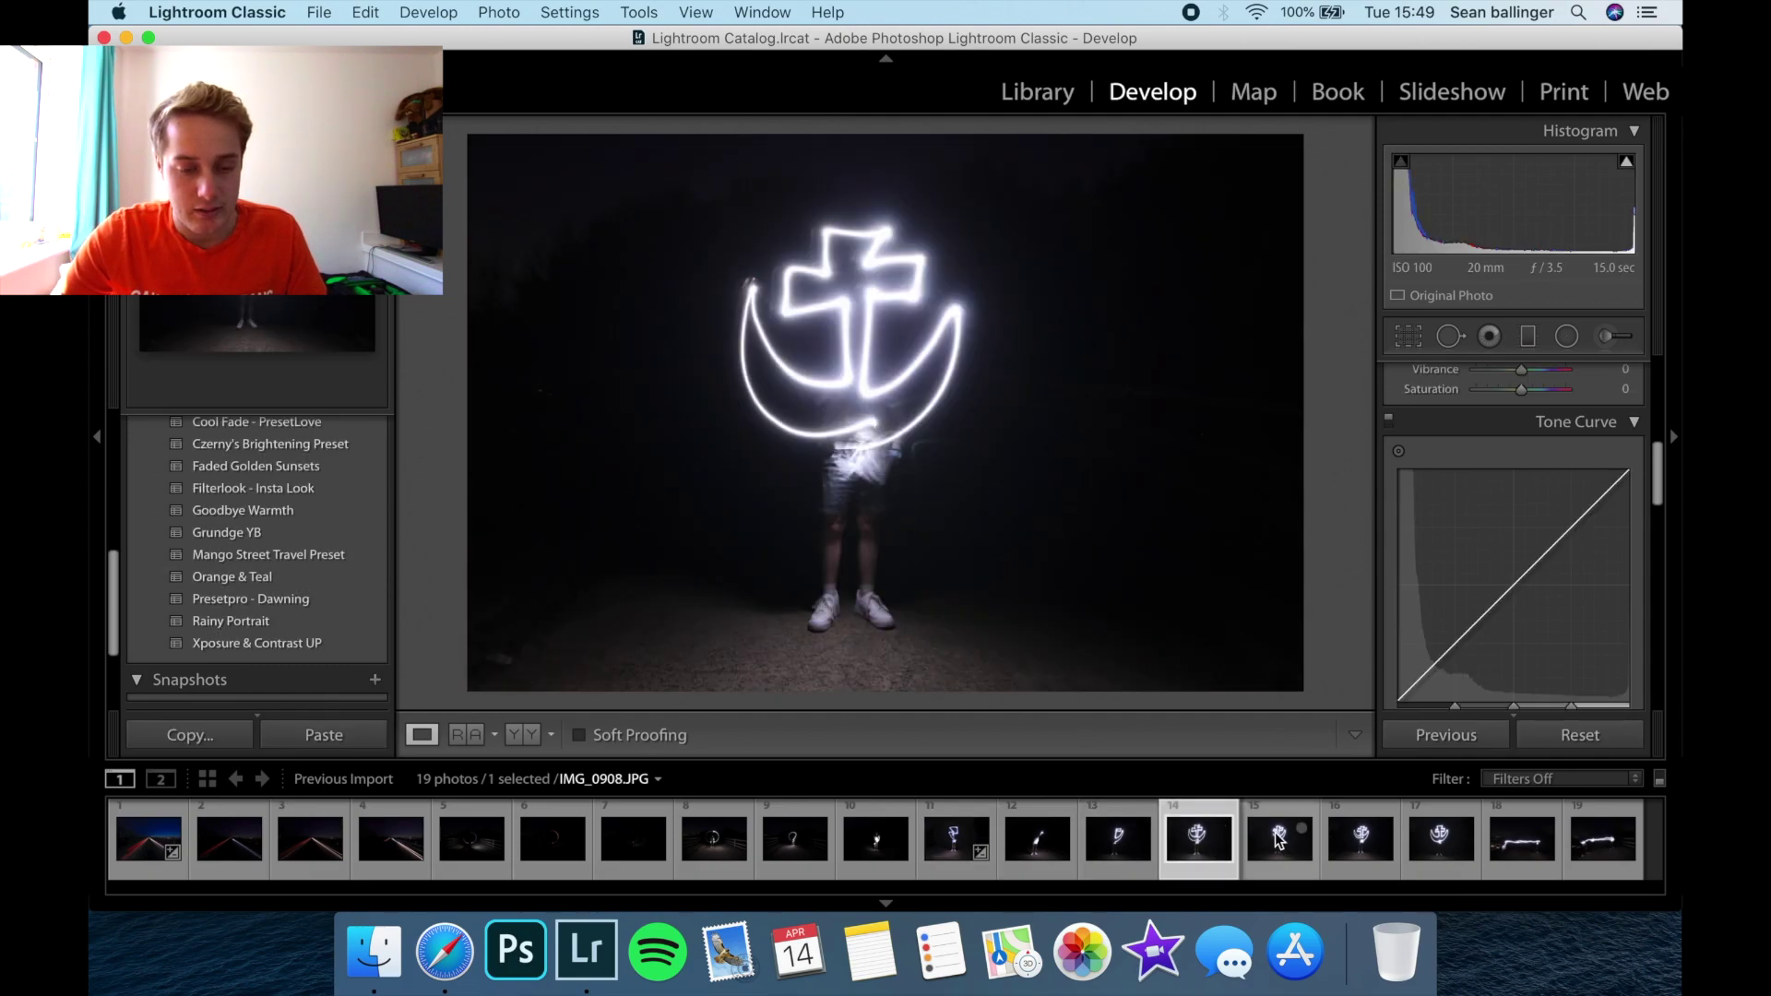
left_click(1371, 835)
left_click(1447, 841)
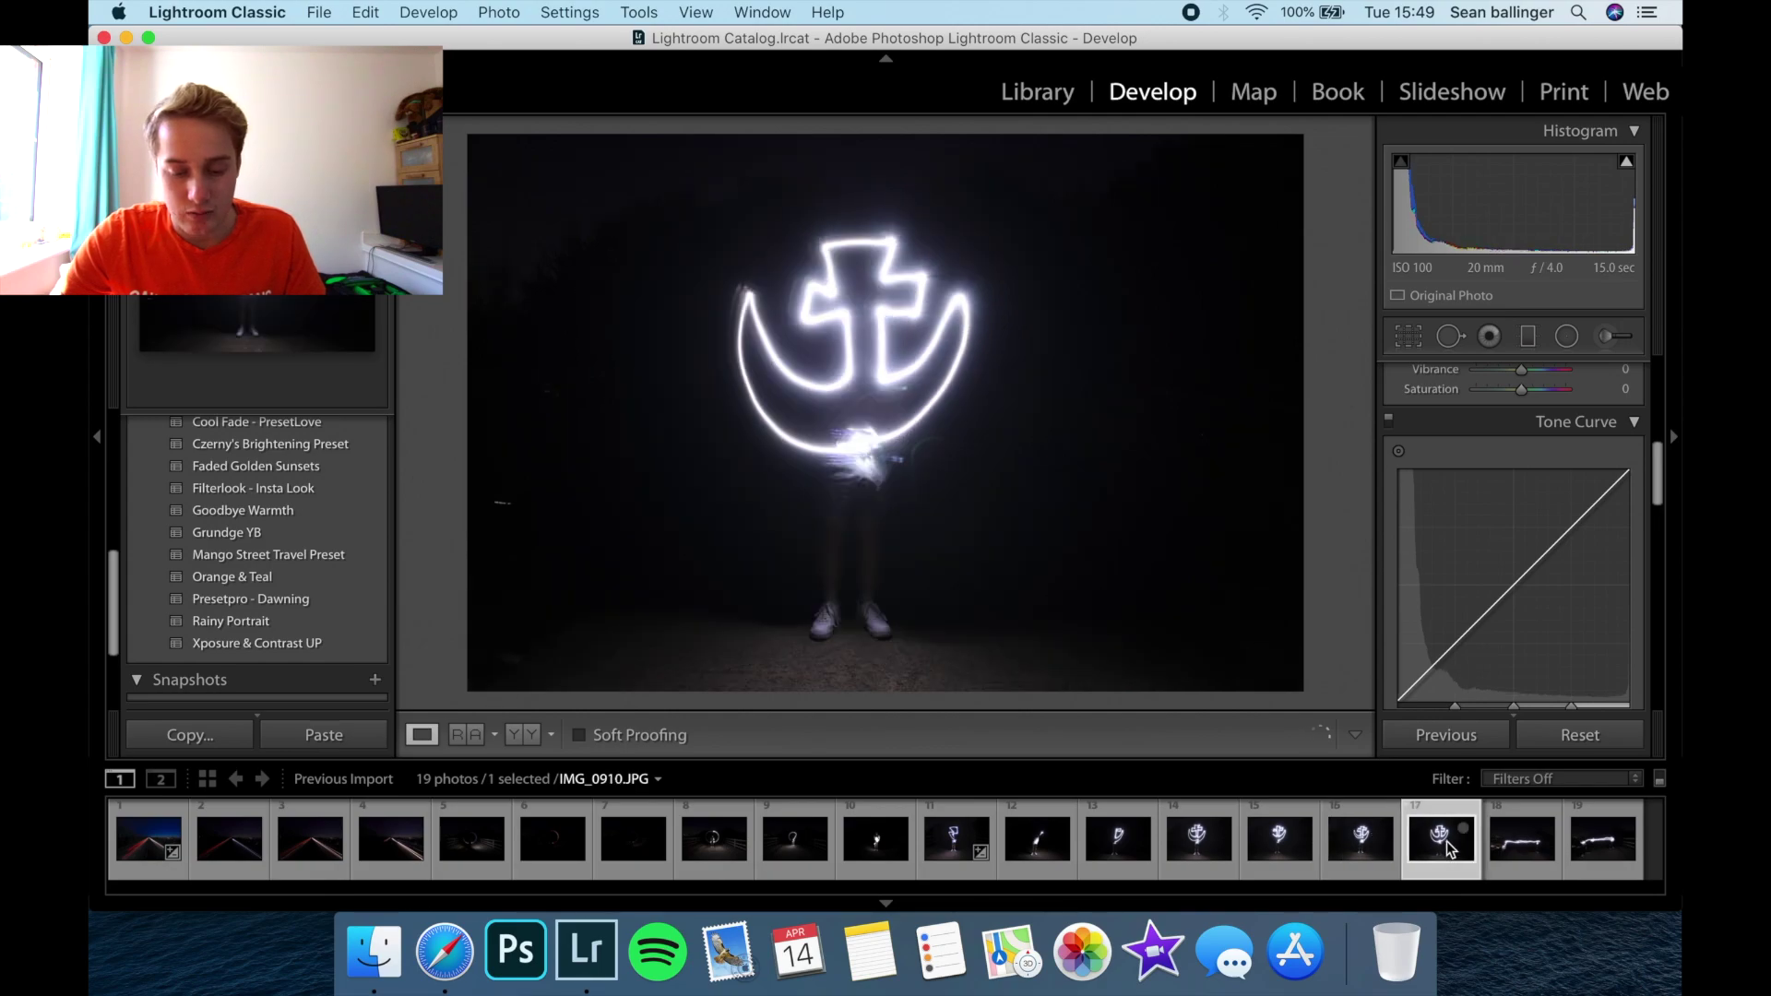
left_click(355, 511)
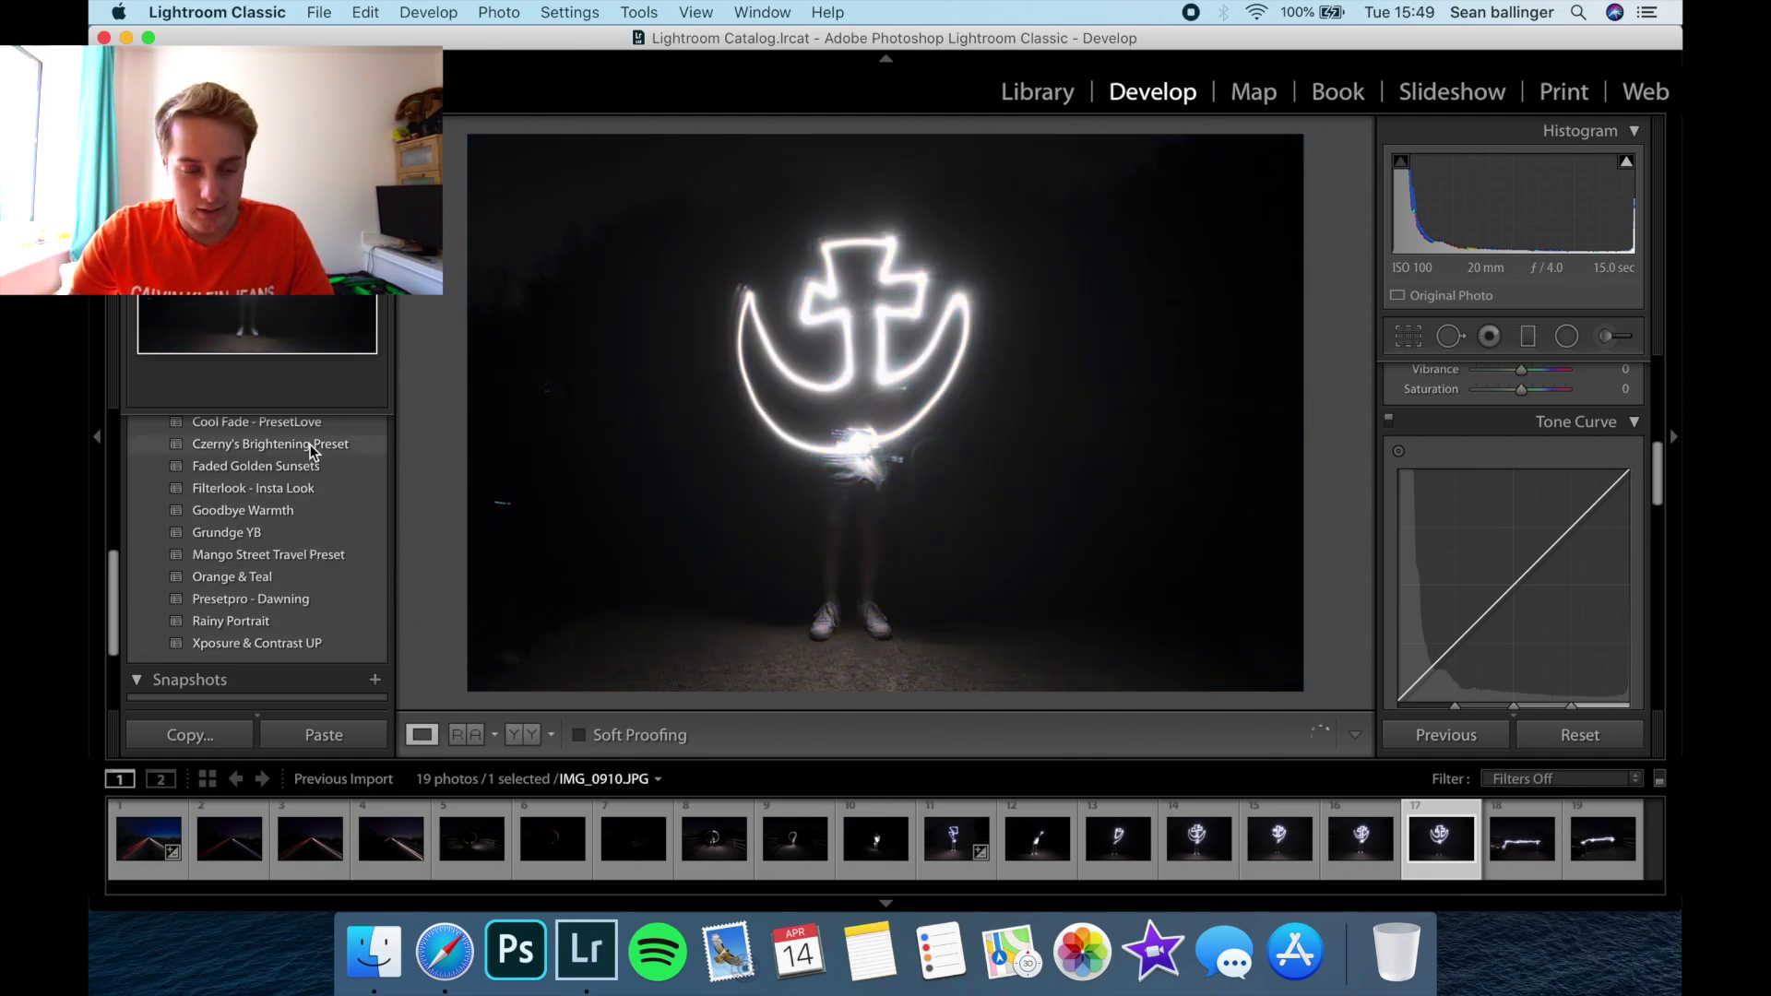
scroll(309, 452, "up", 3)
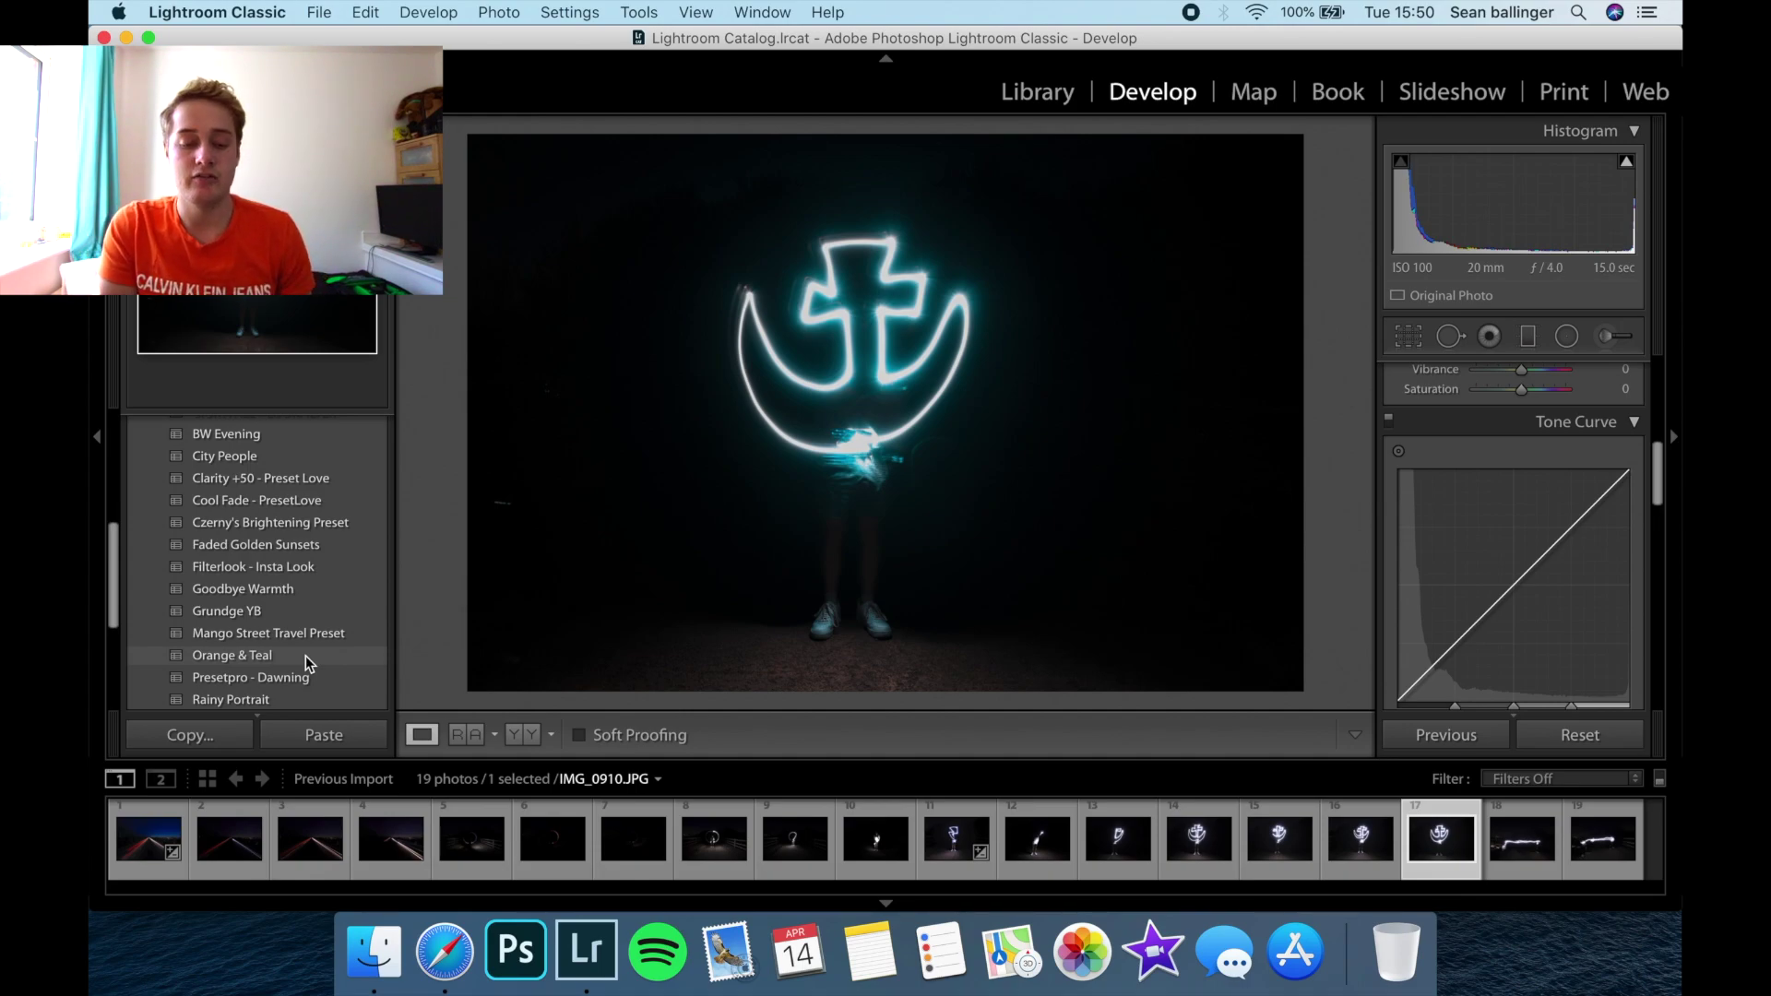
Step: Try Orange & Teal with Temp -10, undo both, then set Temp to +15
left_click(307, 657)
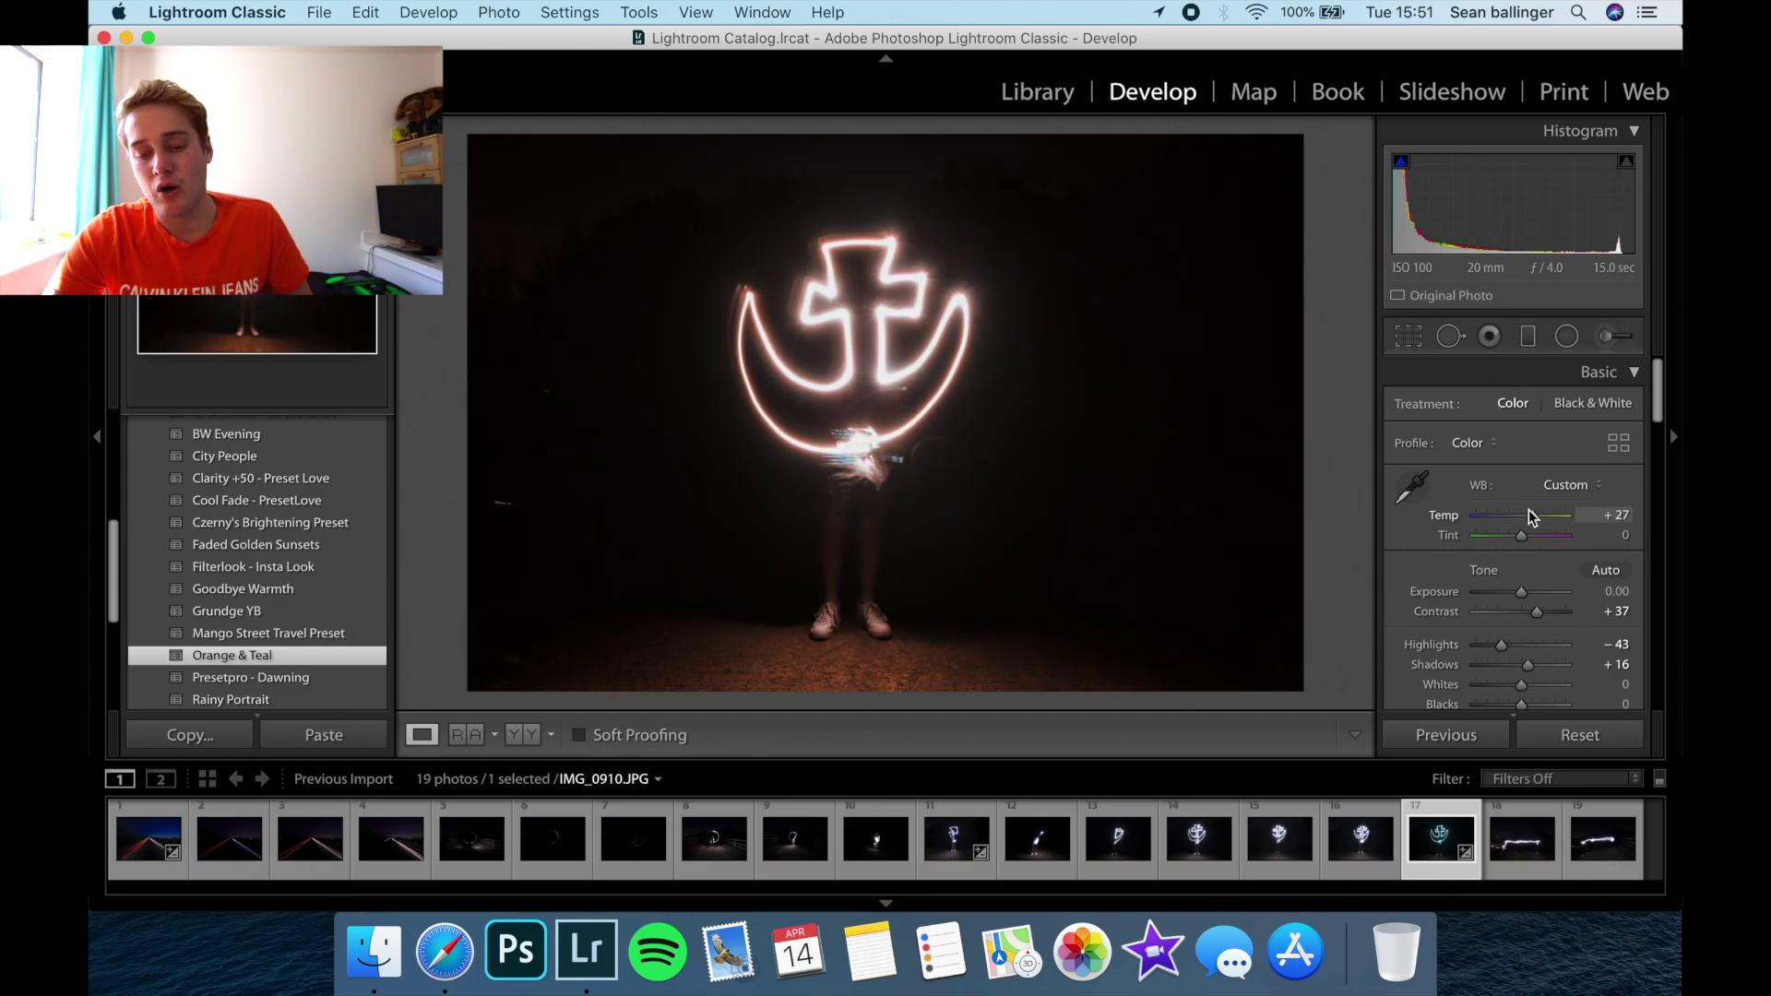
left_click_drag(1529, 516, 1514, 514)
key("super+z")
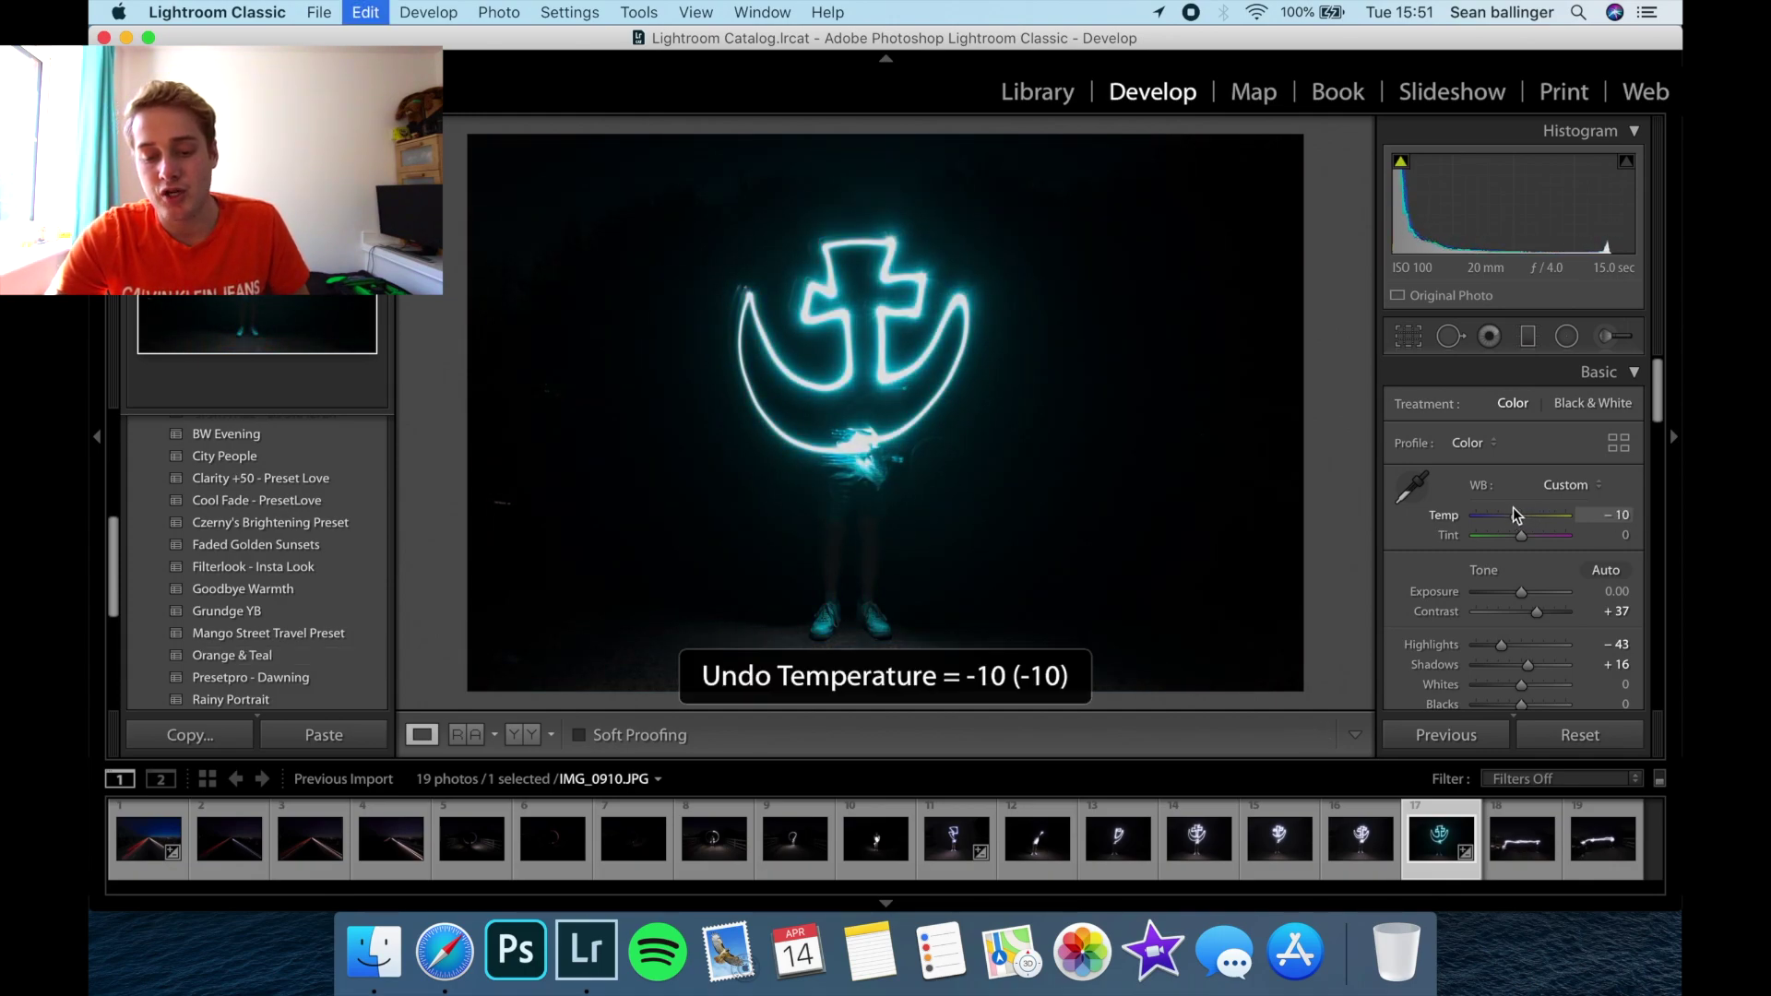
key("super+z")
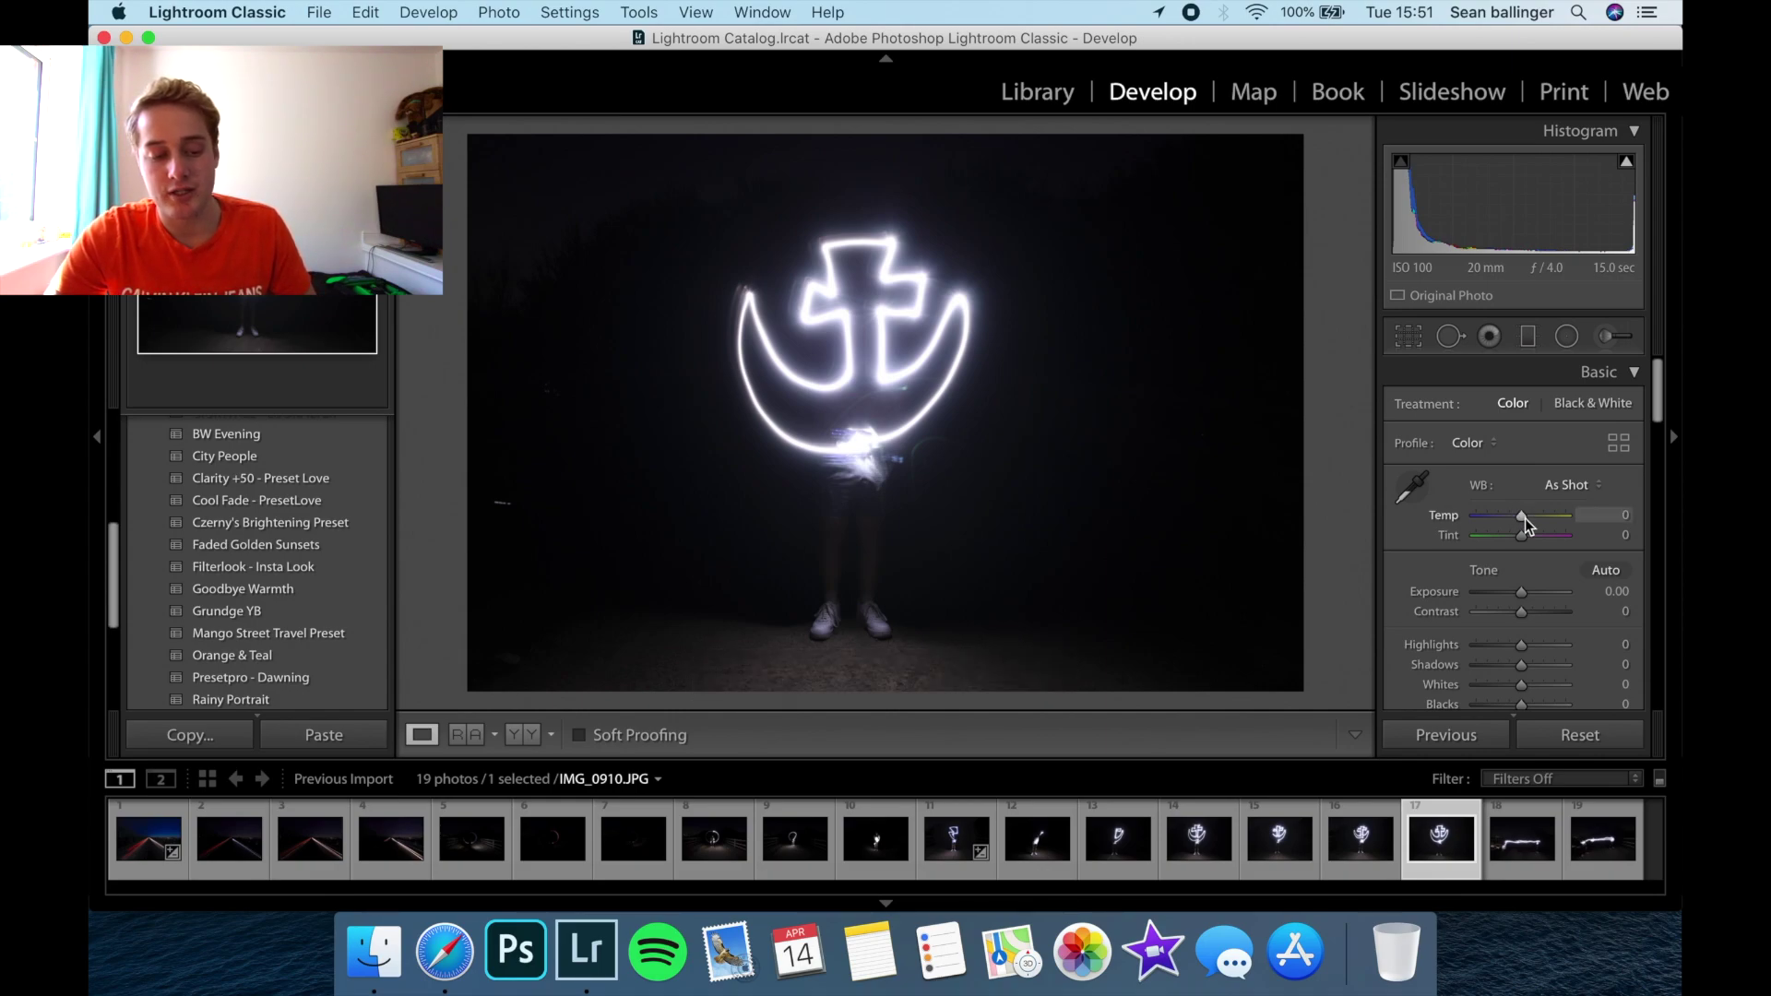
left_click_drag(1525, 519, 1532, 519)
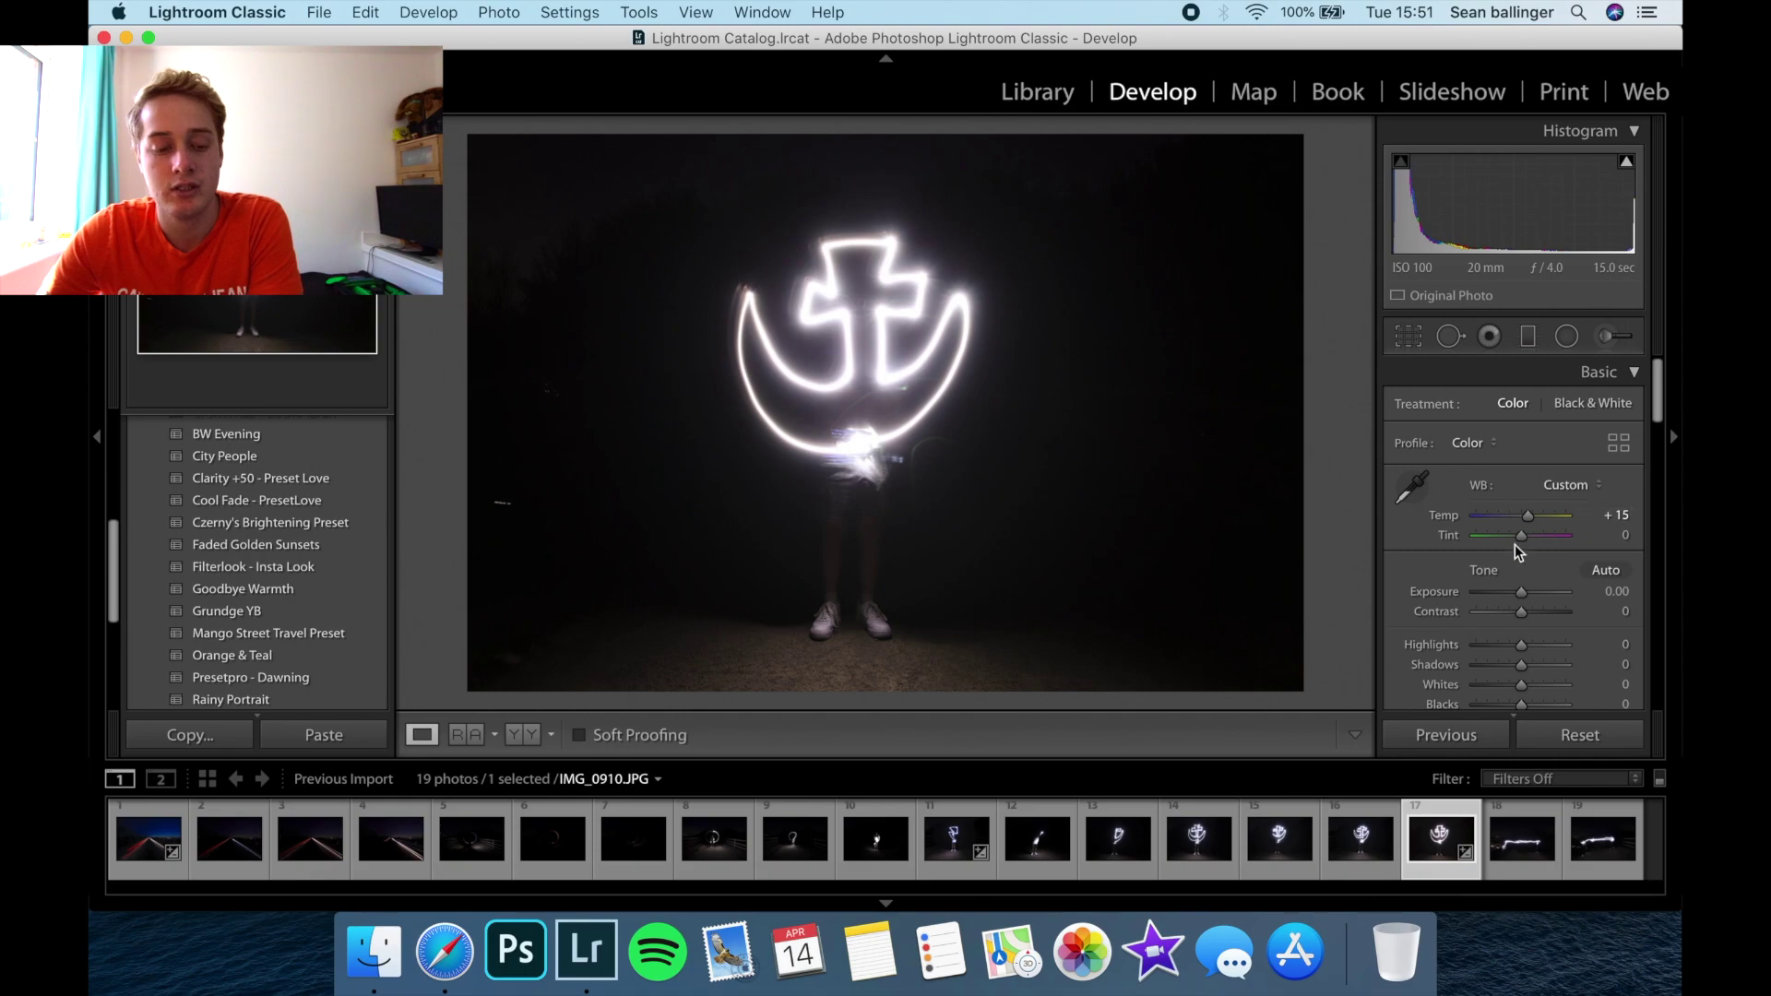
Step: Pull Highlights down to -35 and cool Temp to -15 on the anchor photo
mouse_move(1520, 646)
left_mouse_down()
mouse_move(1494, 644)
mouse_move(1521, 689)
mouse_move(1501, 689)
mouse_move(1544, 664)
mouse_move(1490, 662)
mouse_move(1507, 662)
left_mouse_up()
scroll(1526, 661, "down", 2)
left_click_drag(1523, 460, 1507, 458)
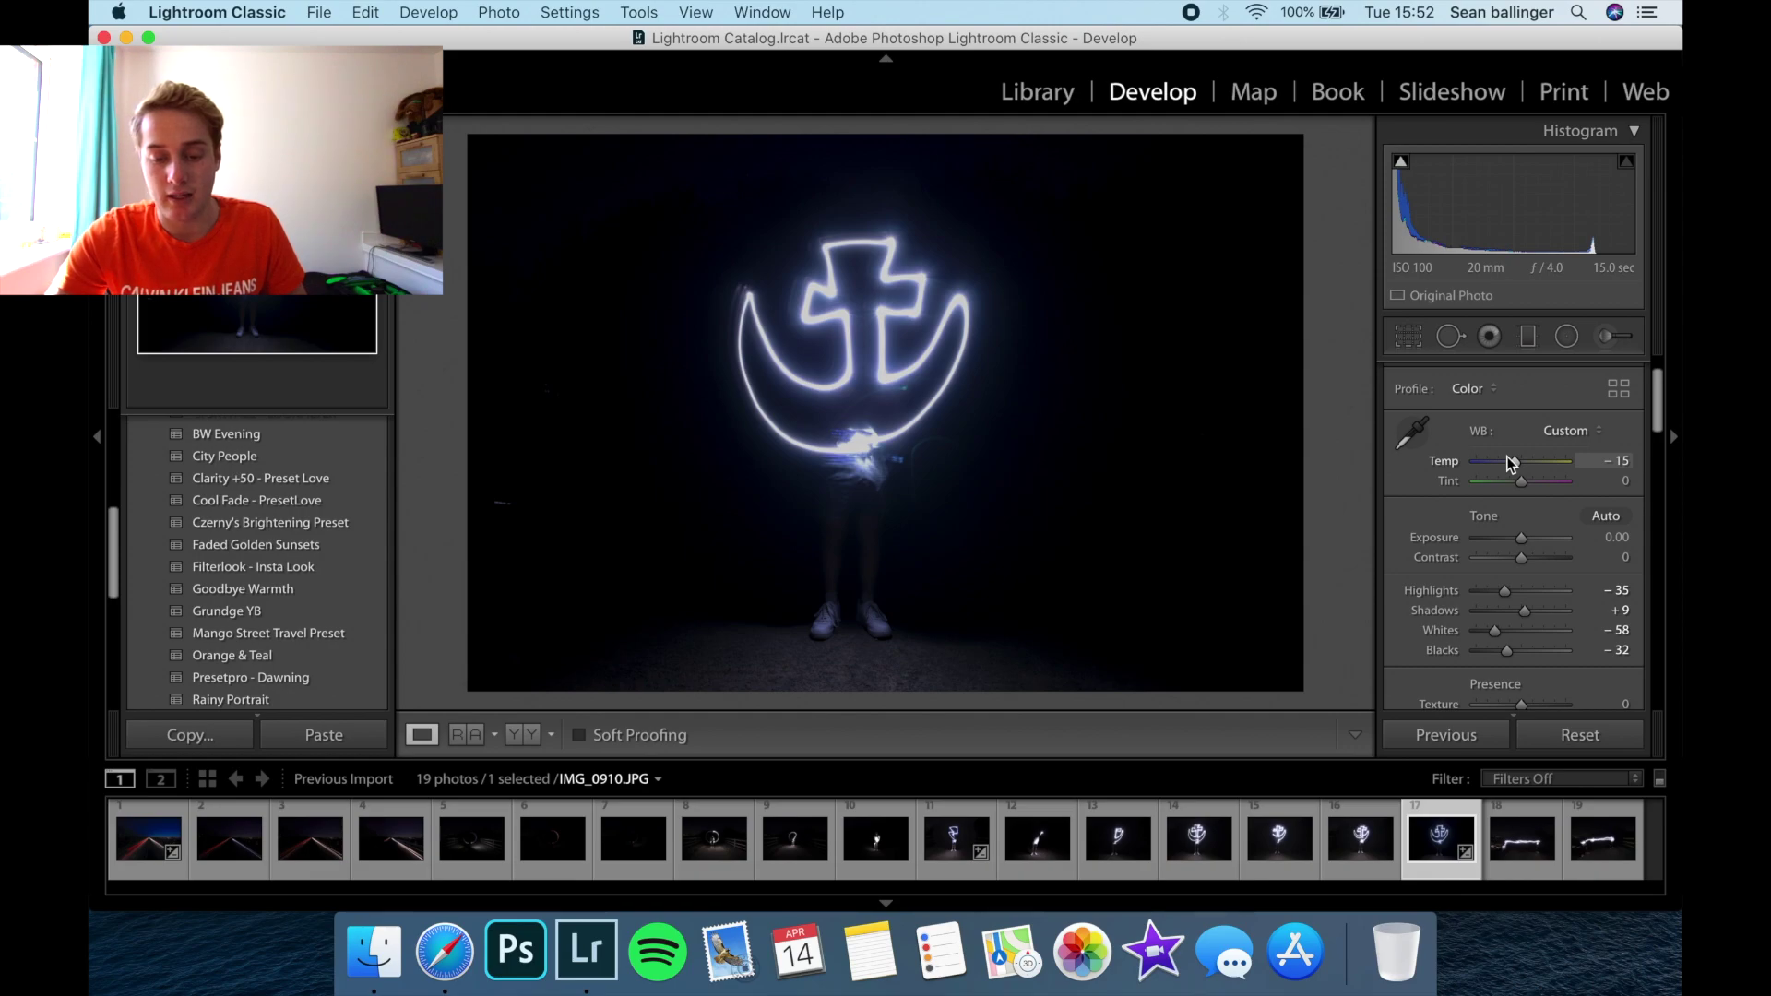
Step: Raise Vibrance to +29 and set Blacks to -21, then switch to highway shot IMG_0896.JPG
scroll(1477, 538, "down", 3)
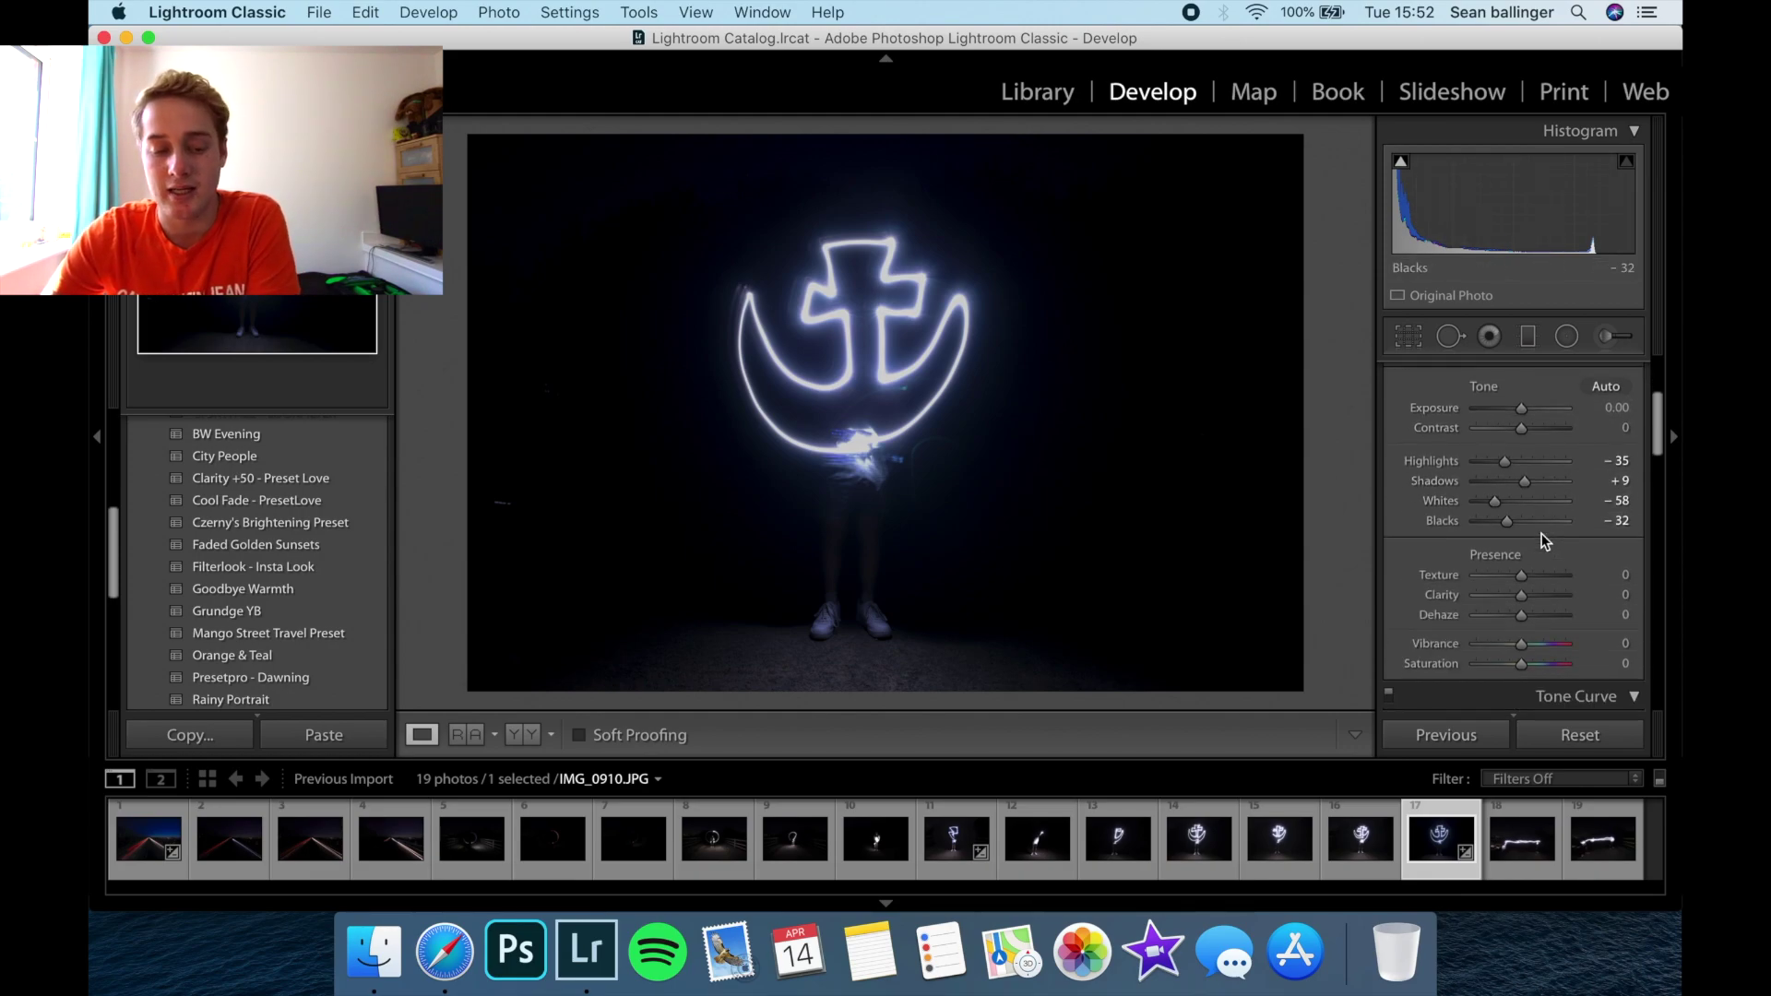
scroll(1541, 534, "down", 2)
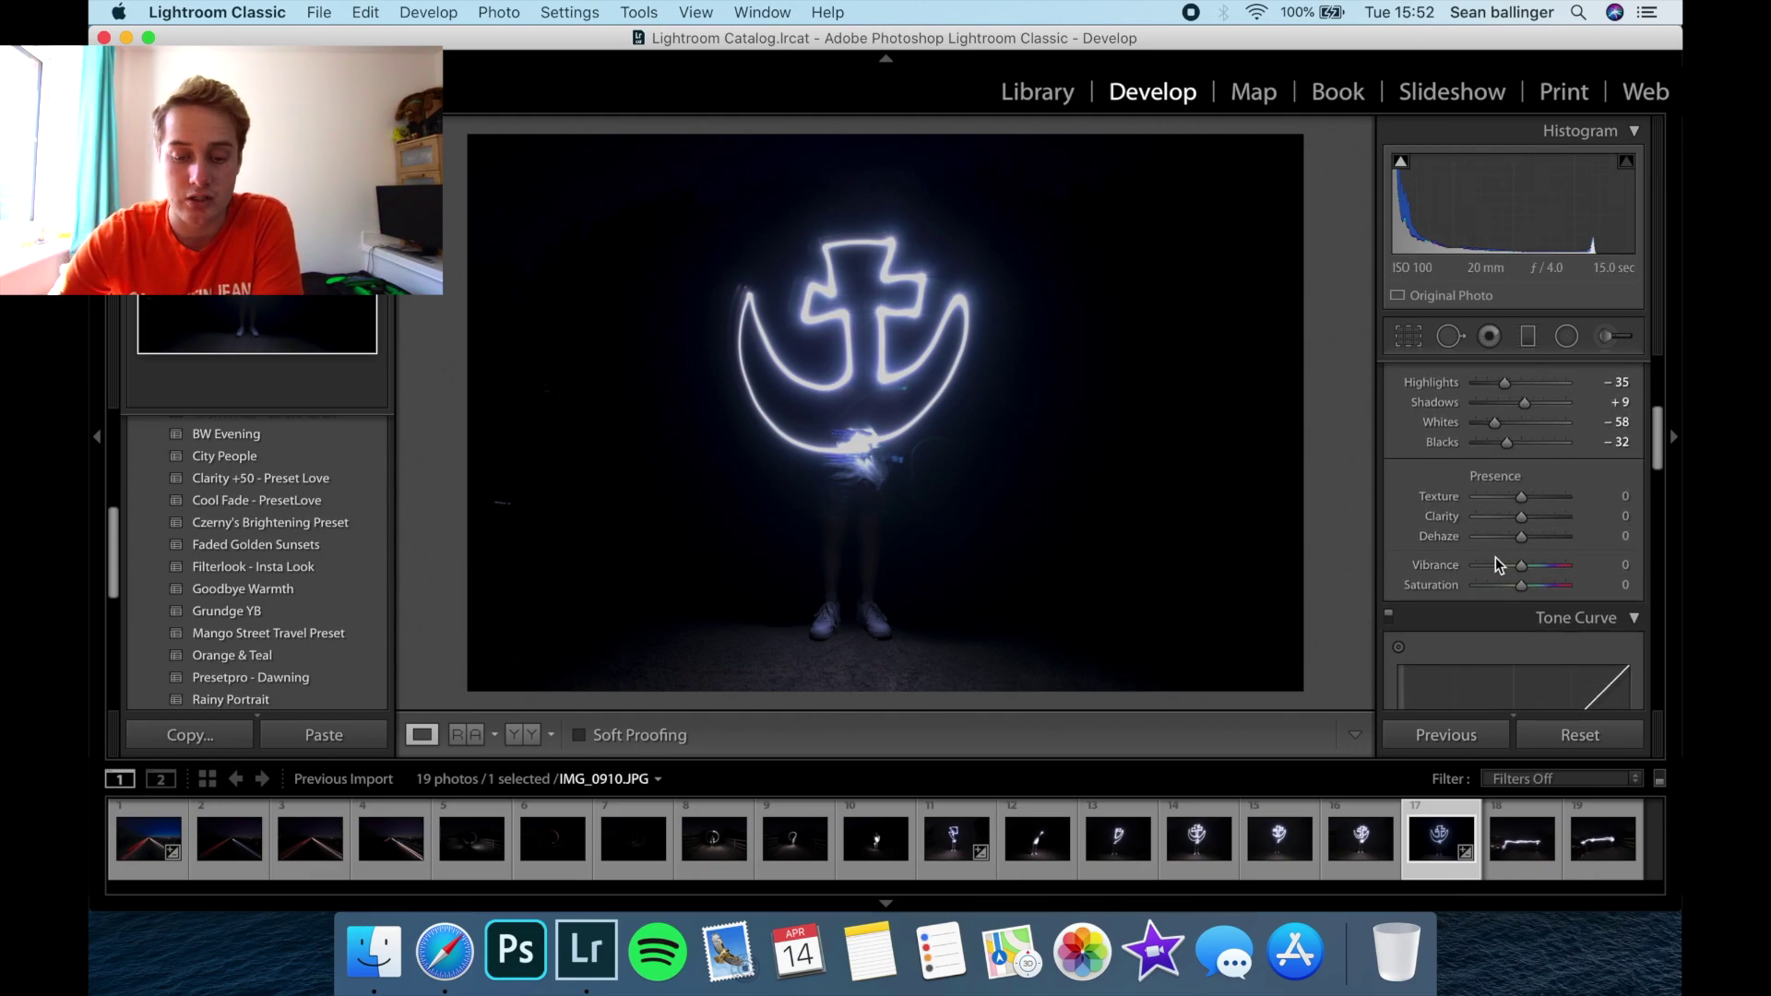
left_click_drag(1521, 567, 1534, 569)
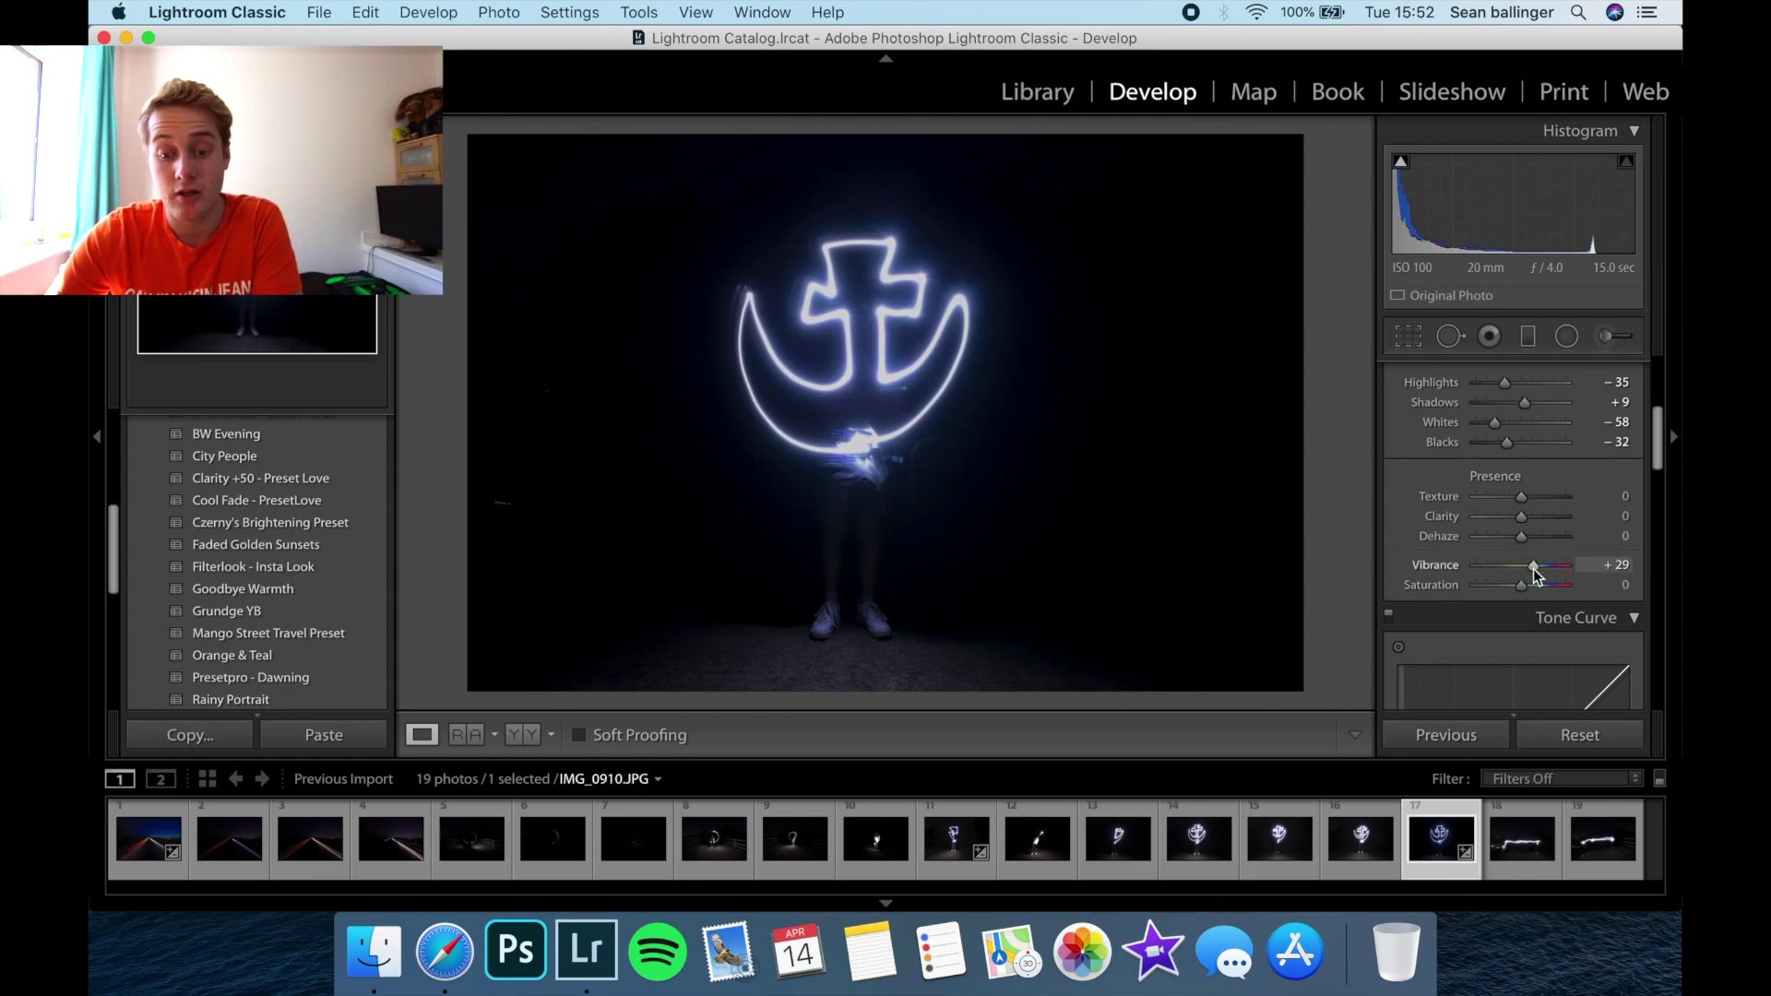
left_click_drag(1510, 448, 1514, 444)
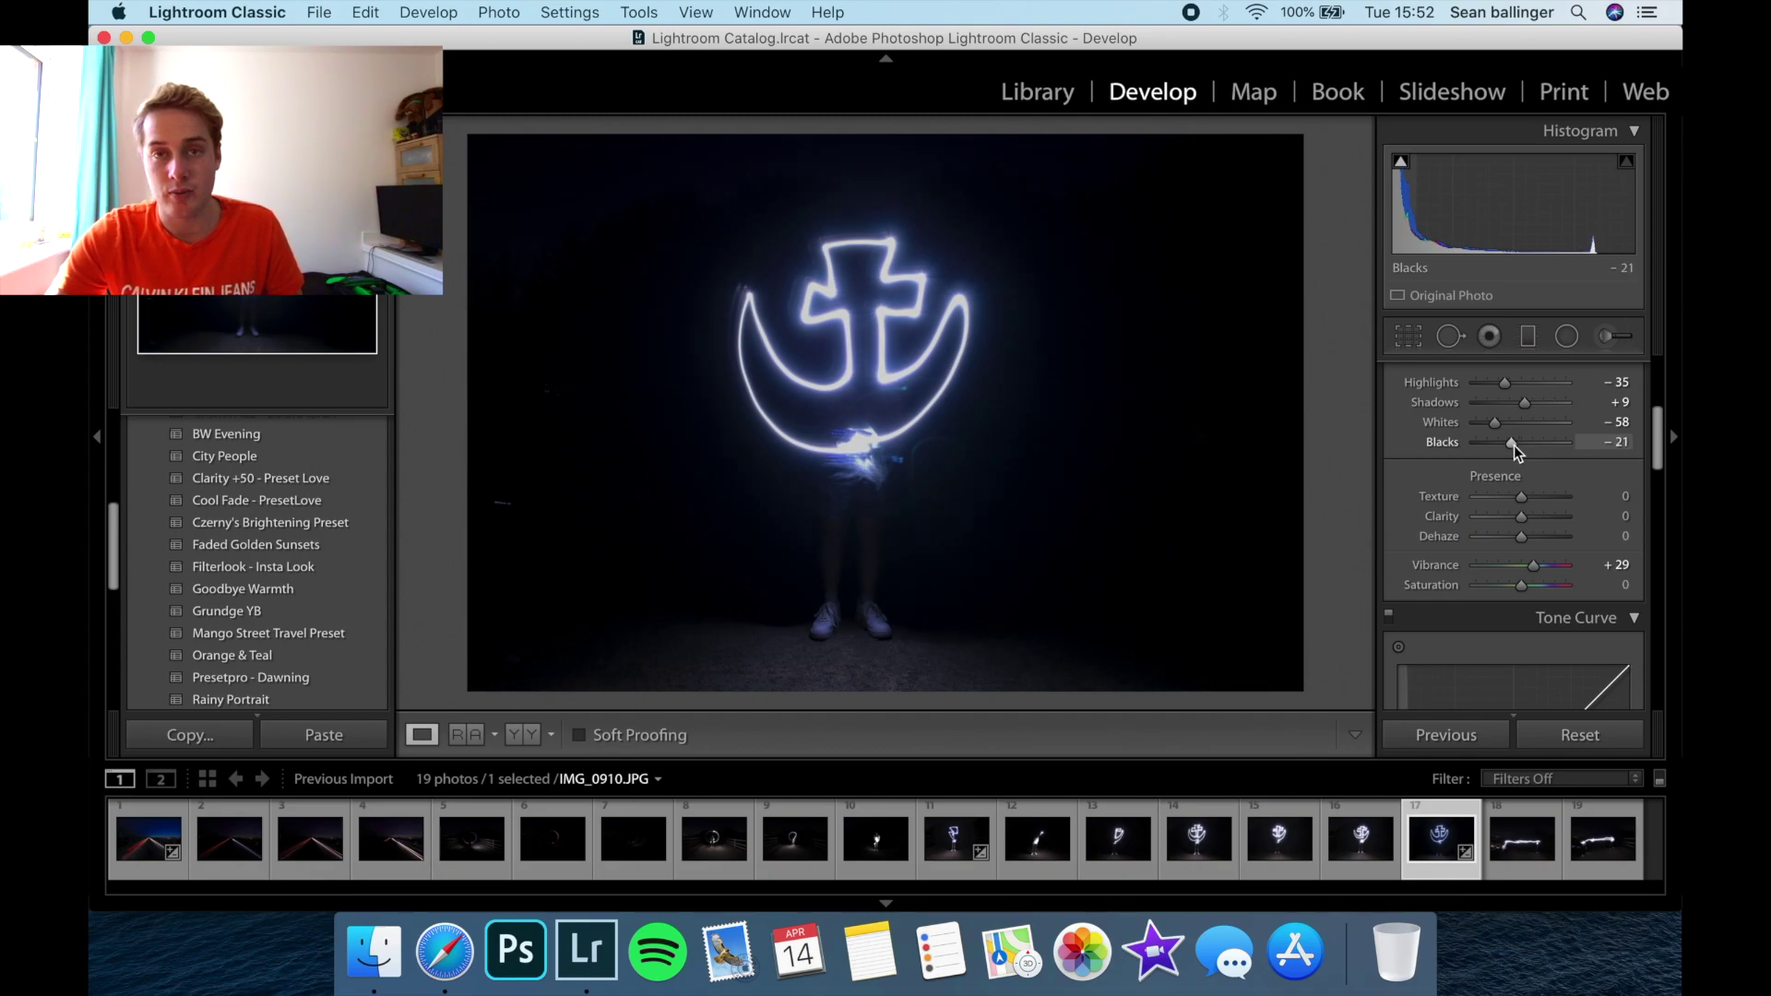
left_click(310, 841)
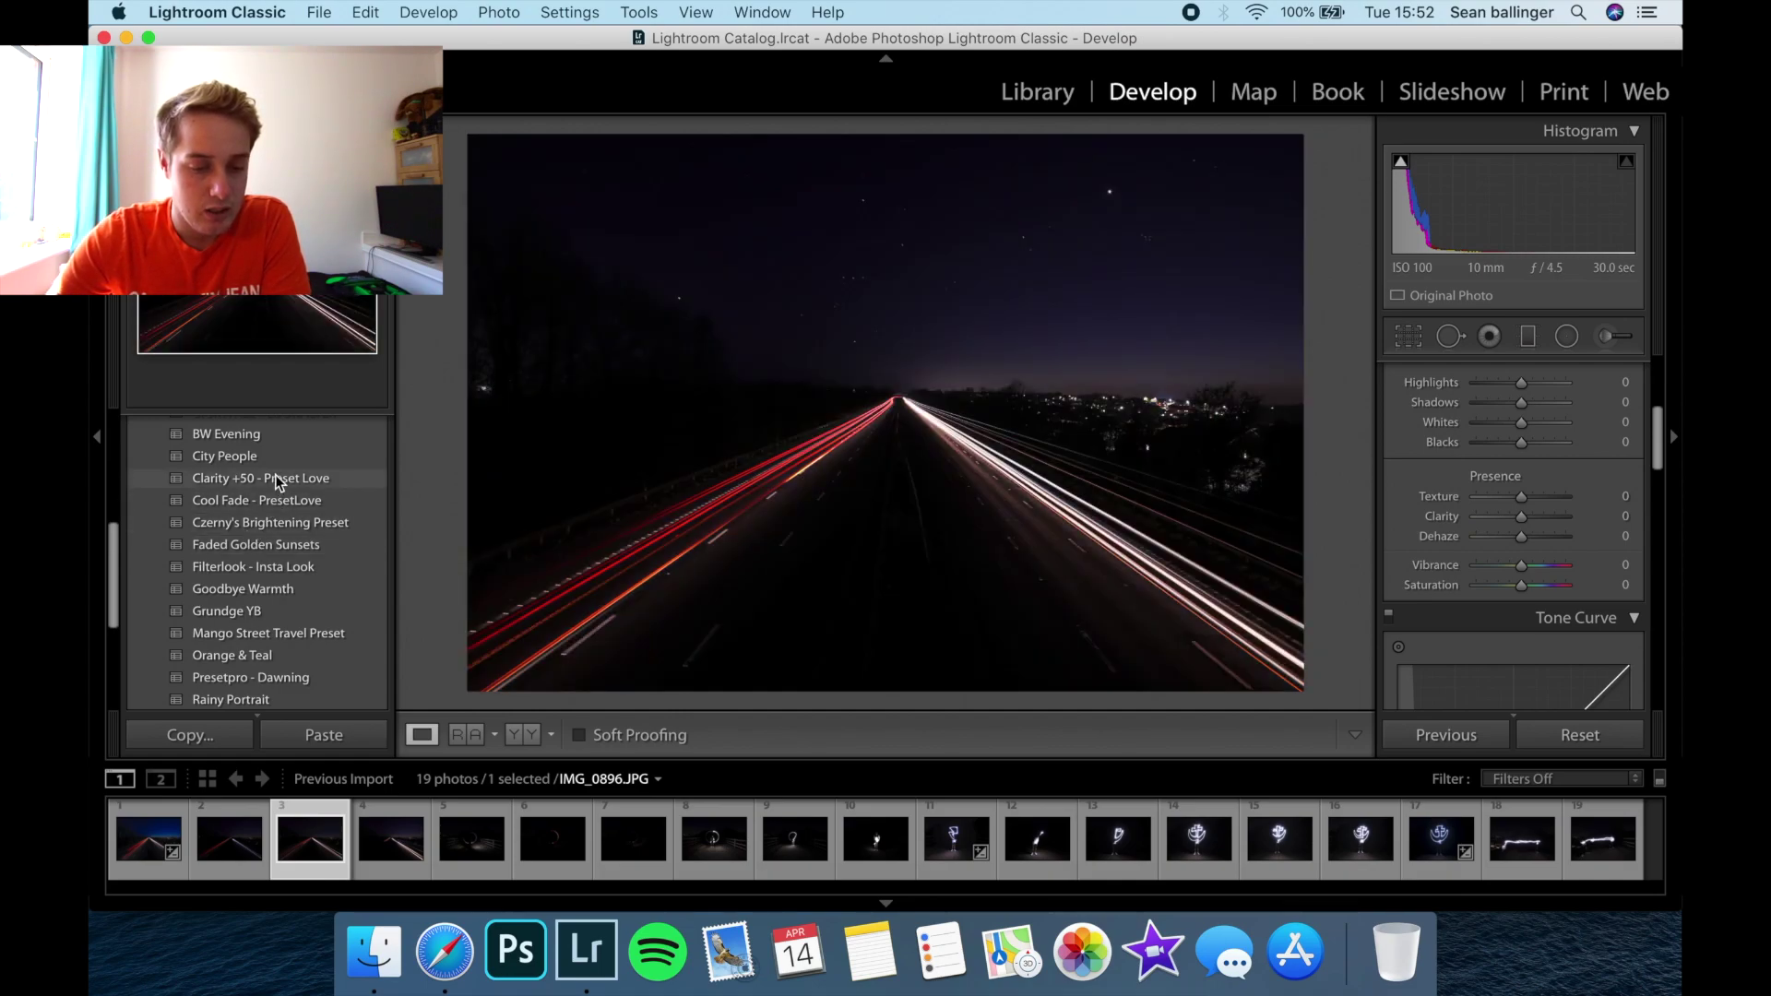
Step: Apply Clarity +50, boost Vibrance, set Temp -10 and Highlights +24, and compare Before/After side by side
left_click(276, 478)
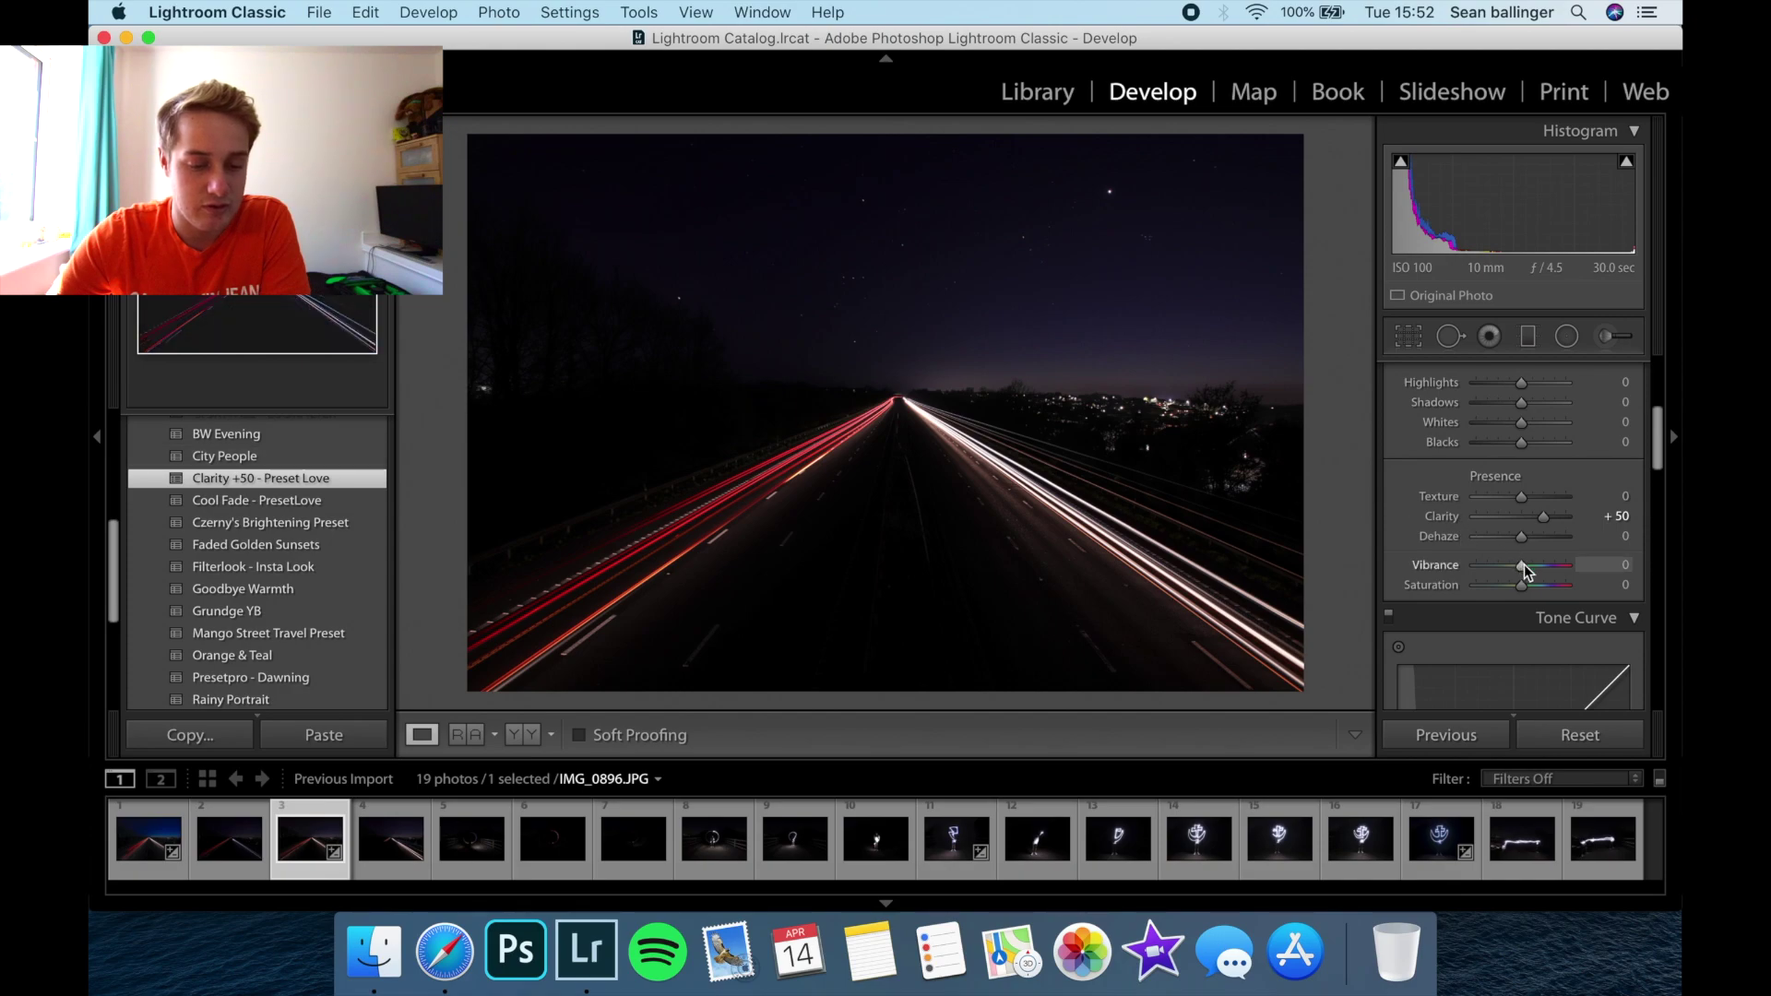
left_click_drag(1524, 566, 1536, 567)
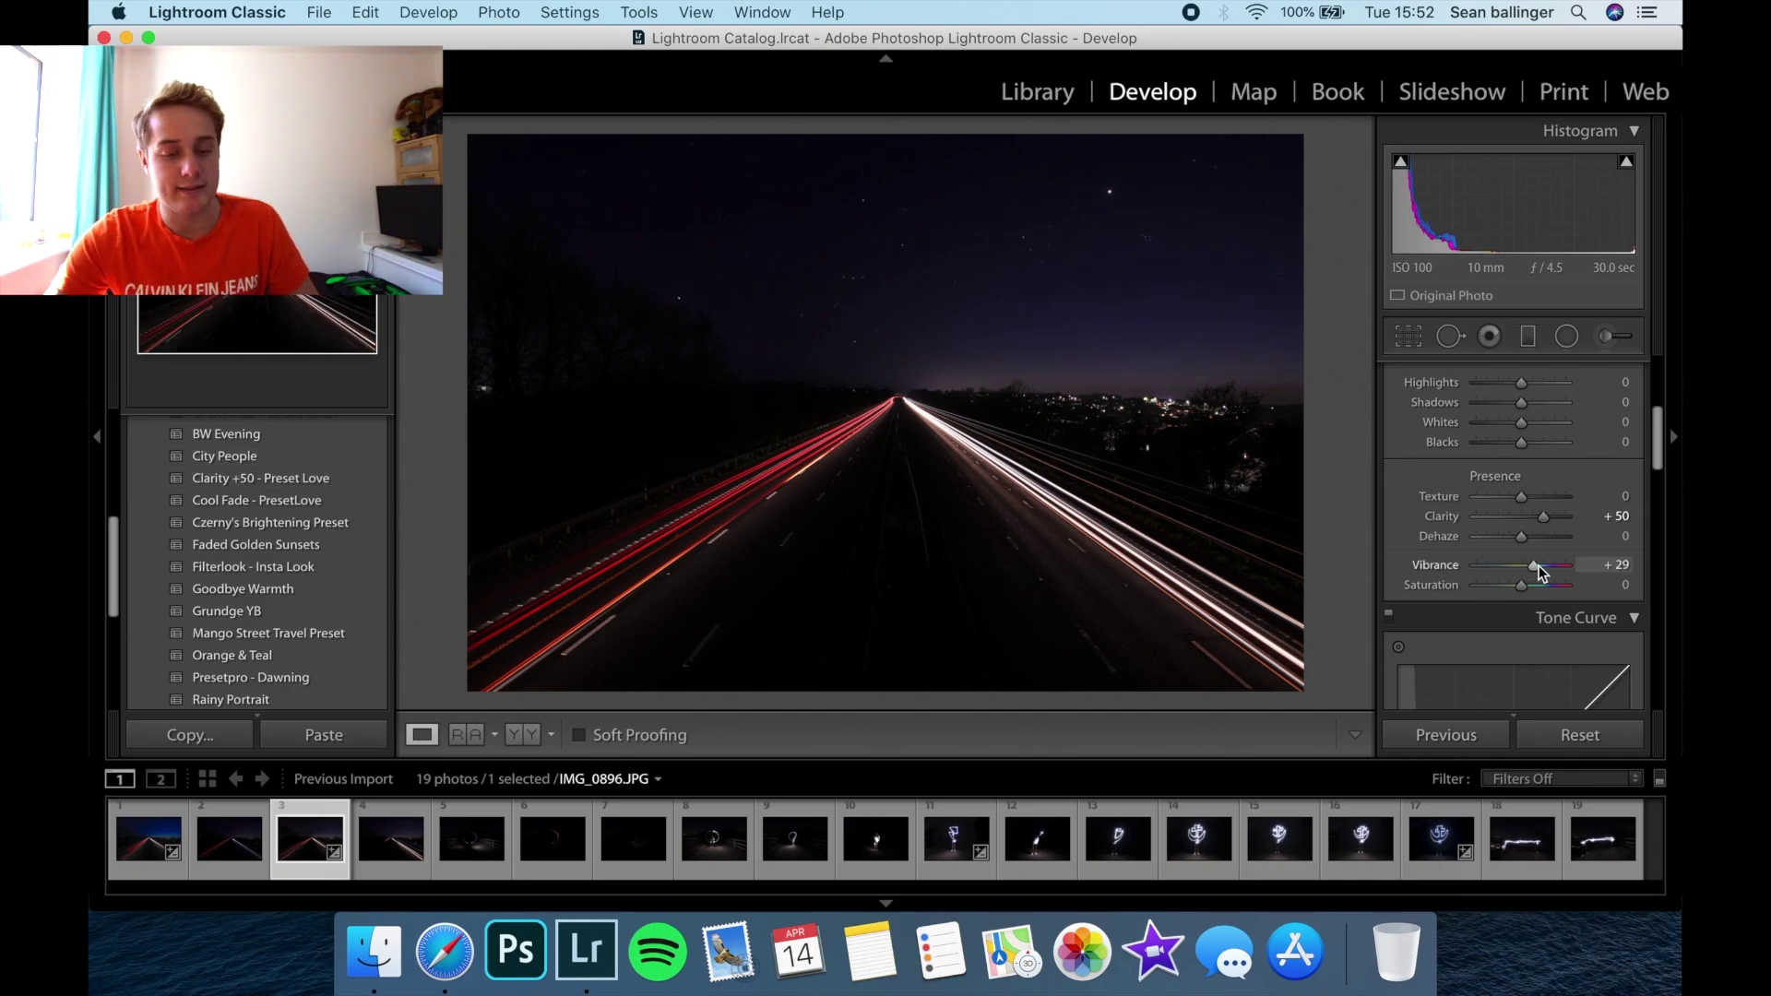
scroll(1539, 565, "up", 4)
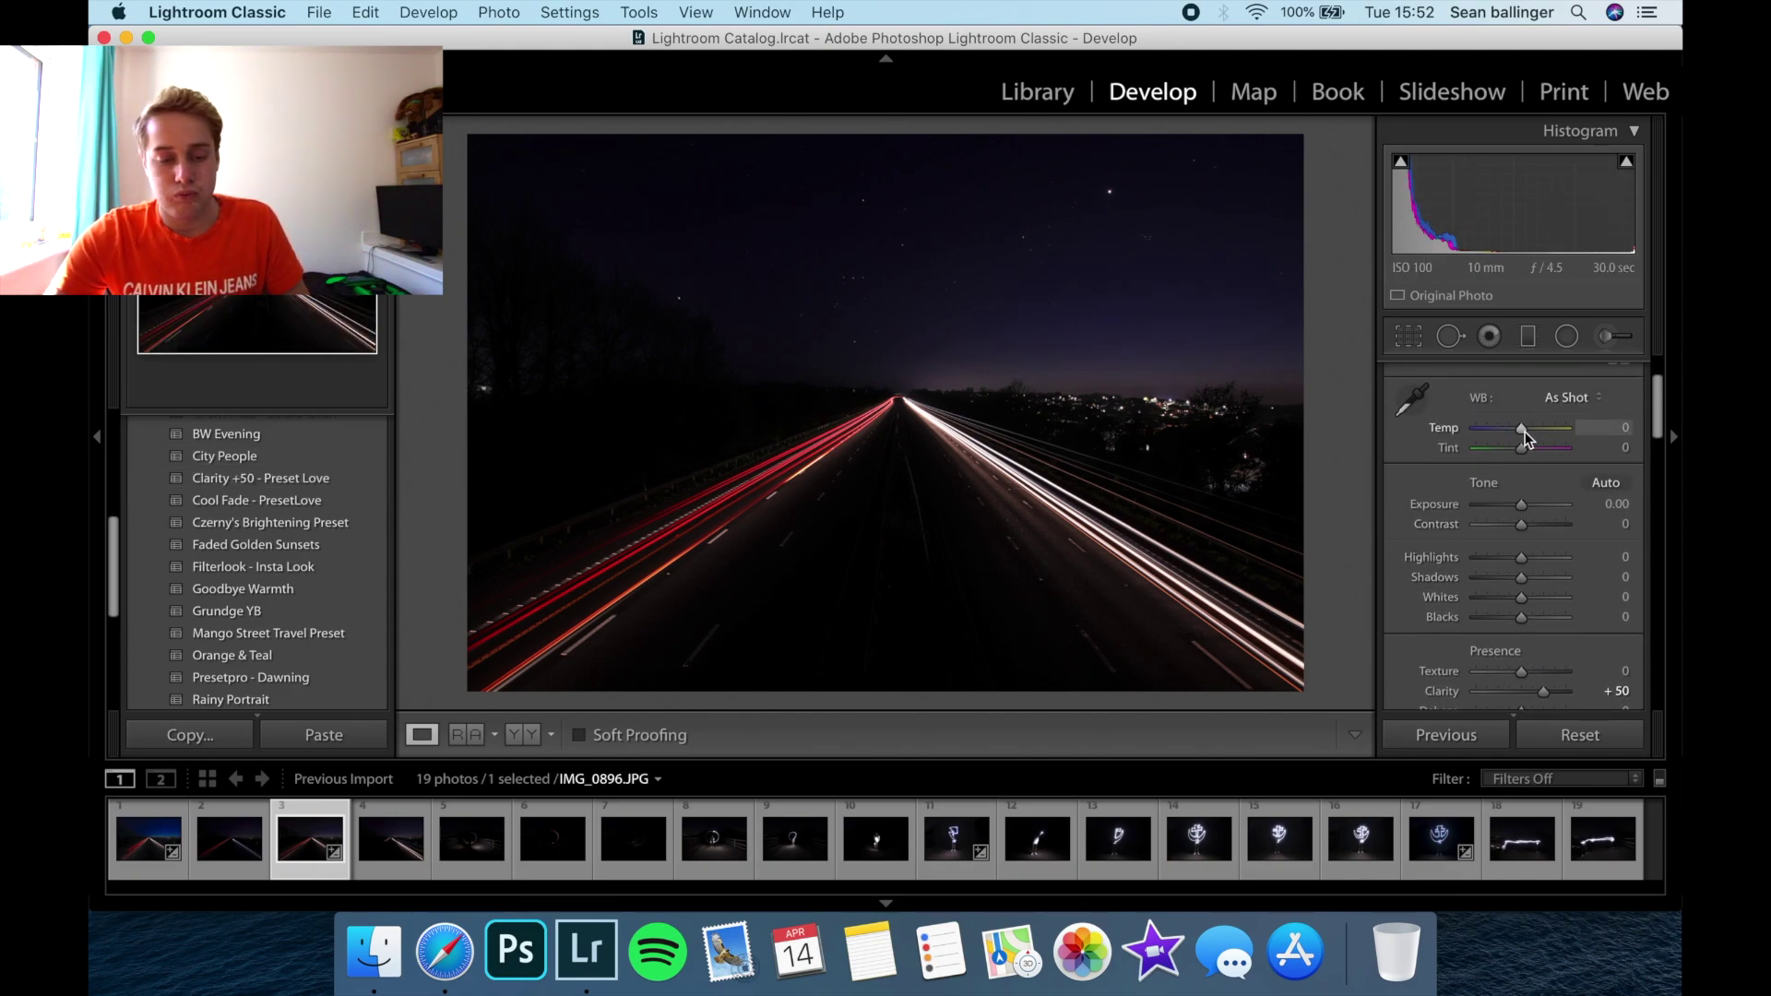
left_click_drag(1526, 432, 1525, 431)
mouse_move(1521, 557)
left_mouse_down()
mouse_move(1496, 554)
mouse_move(1526, 557)
left_mouse_up()
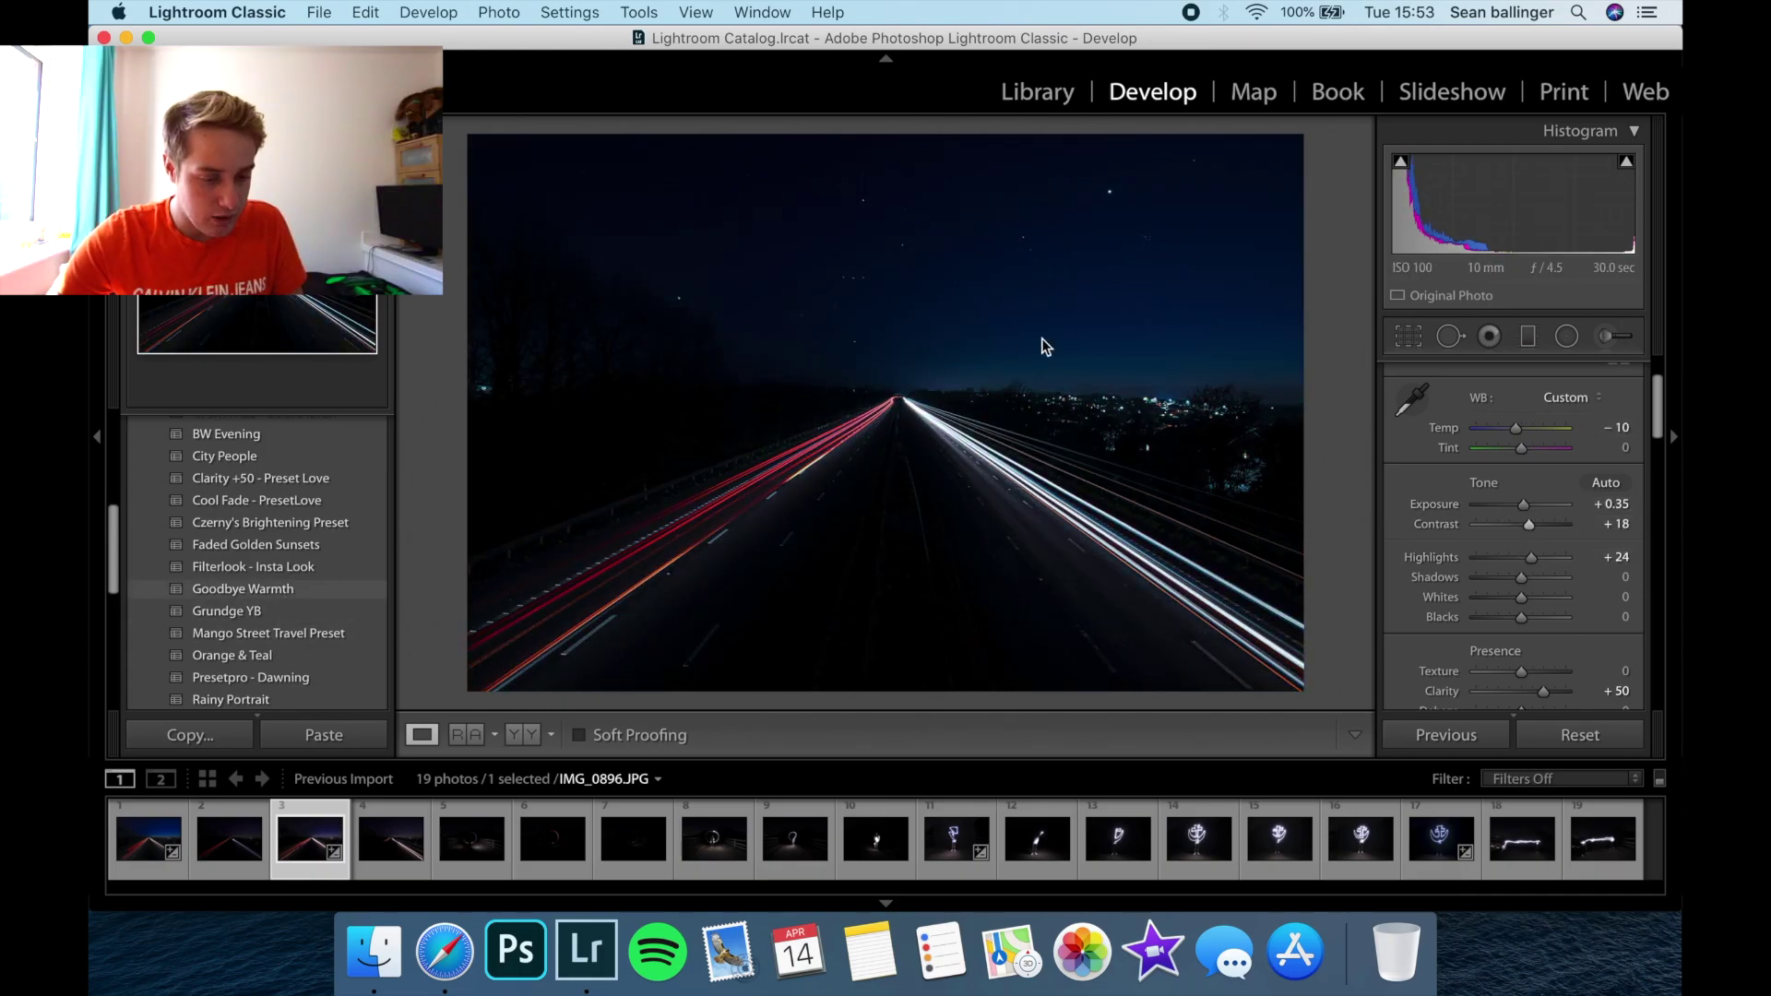
left_click(523, 735)
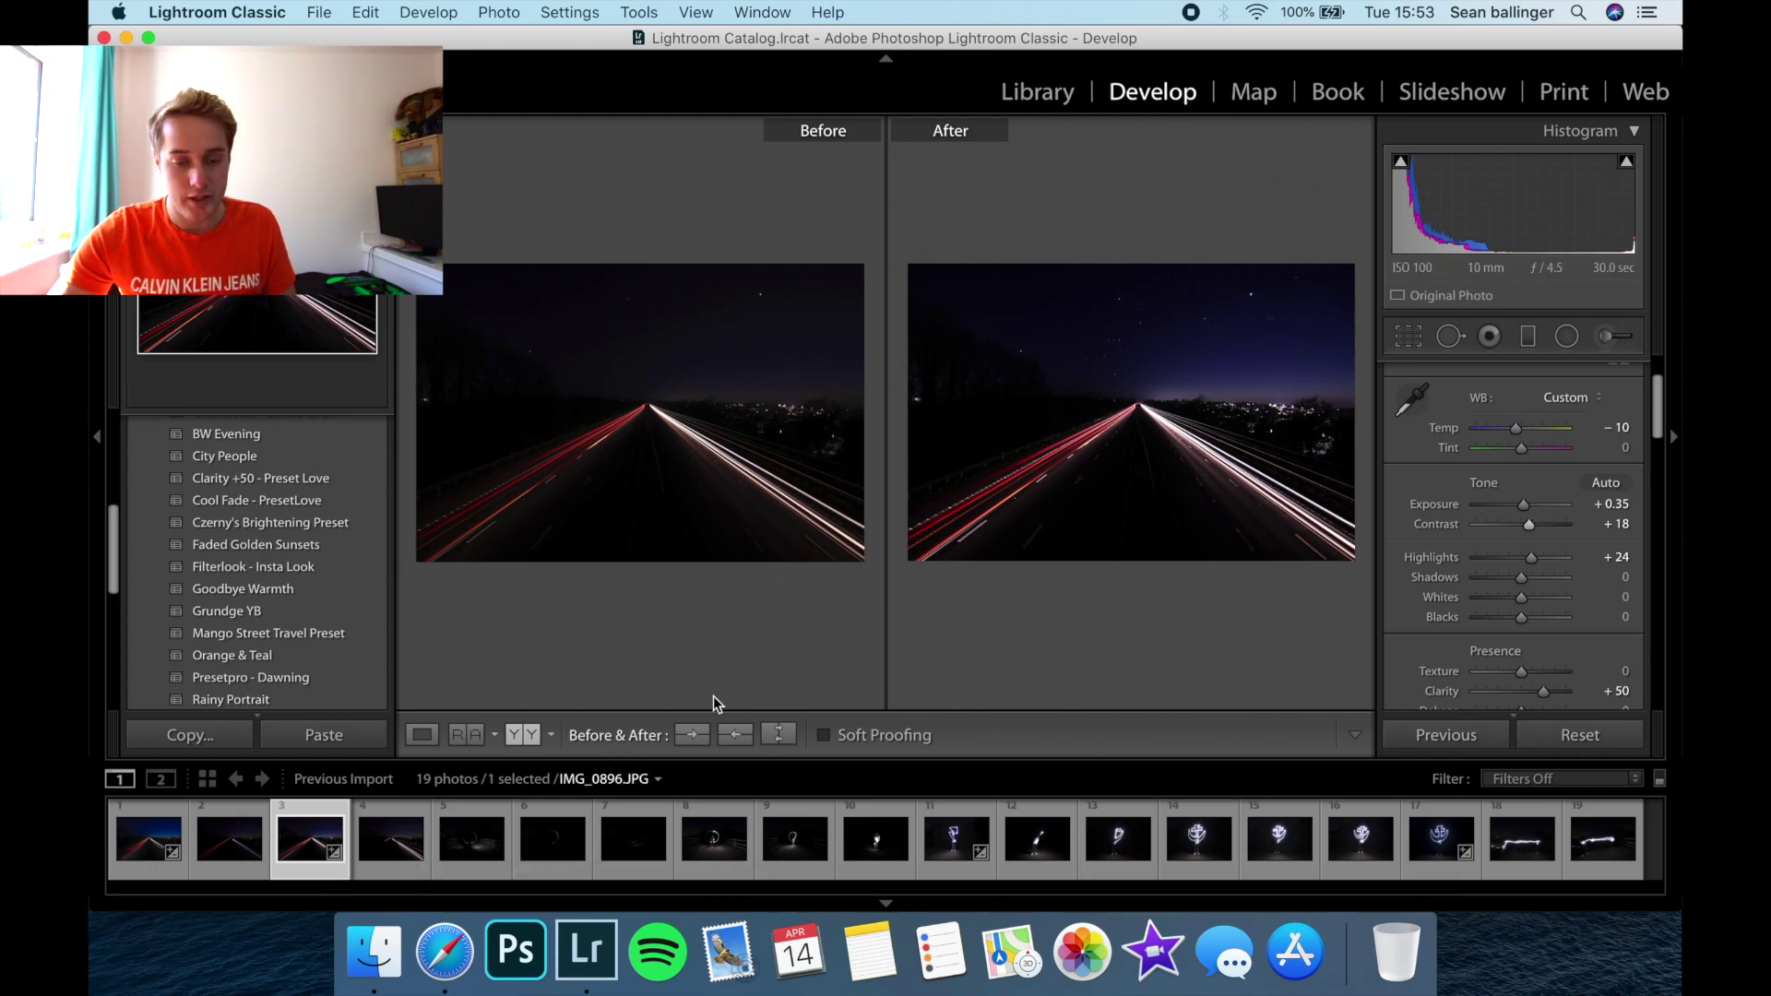
Step: Compare before/after for the first highway shot, the lightning bolt, and finally anchor photo IMG_0910
left_click(142, 829)
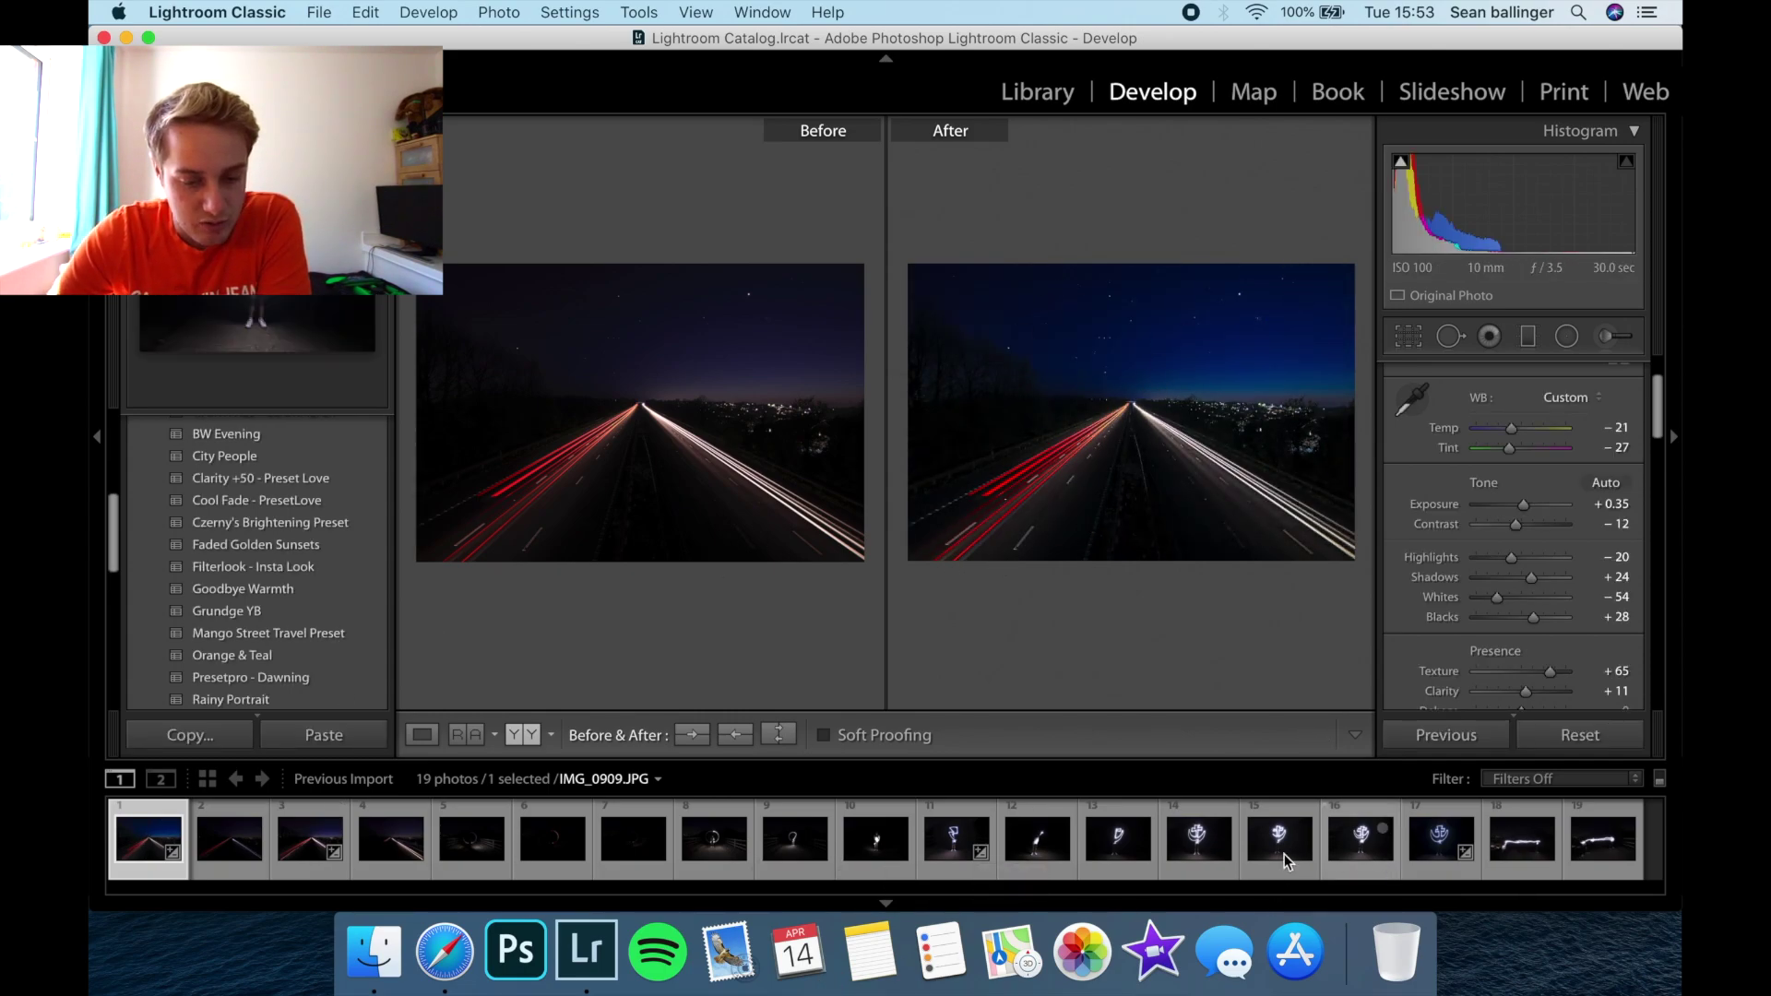
left_click(960, 844)
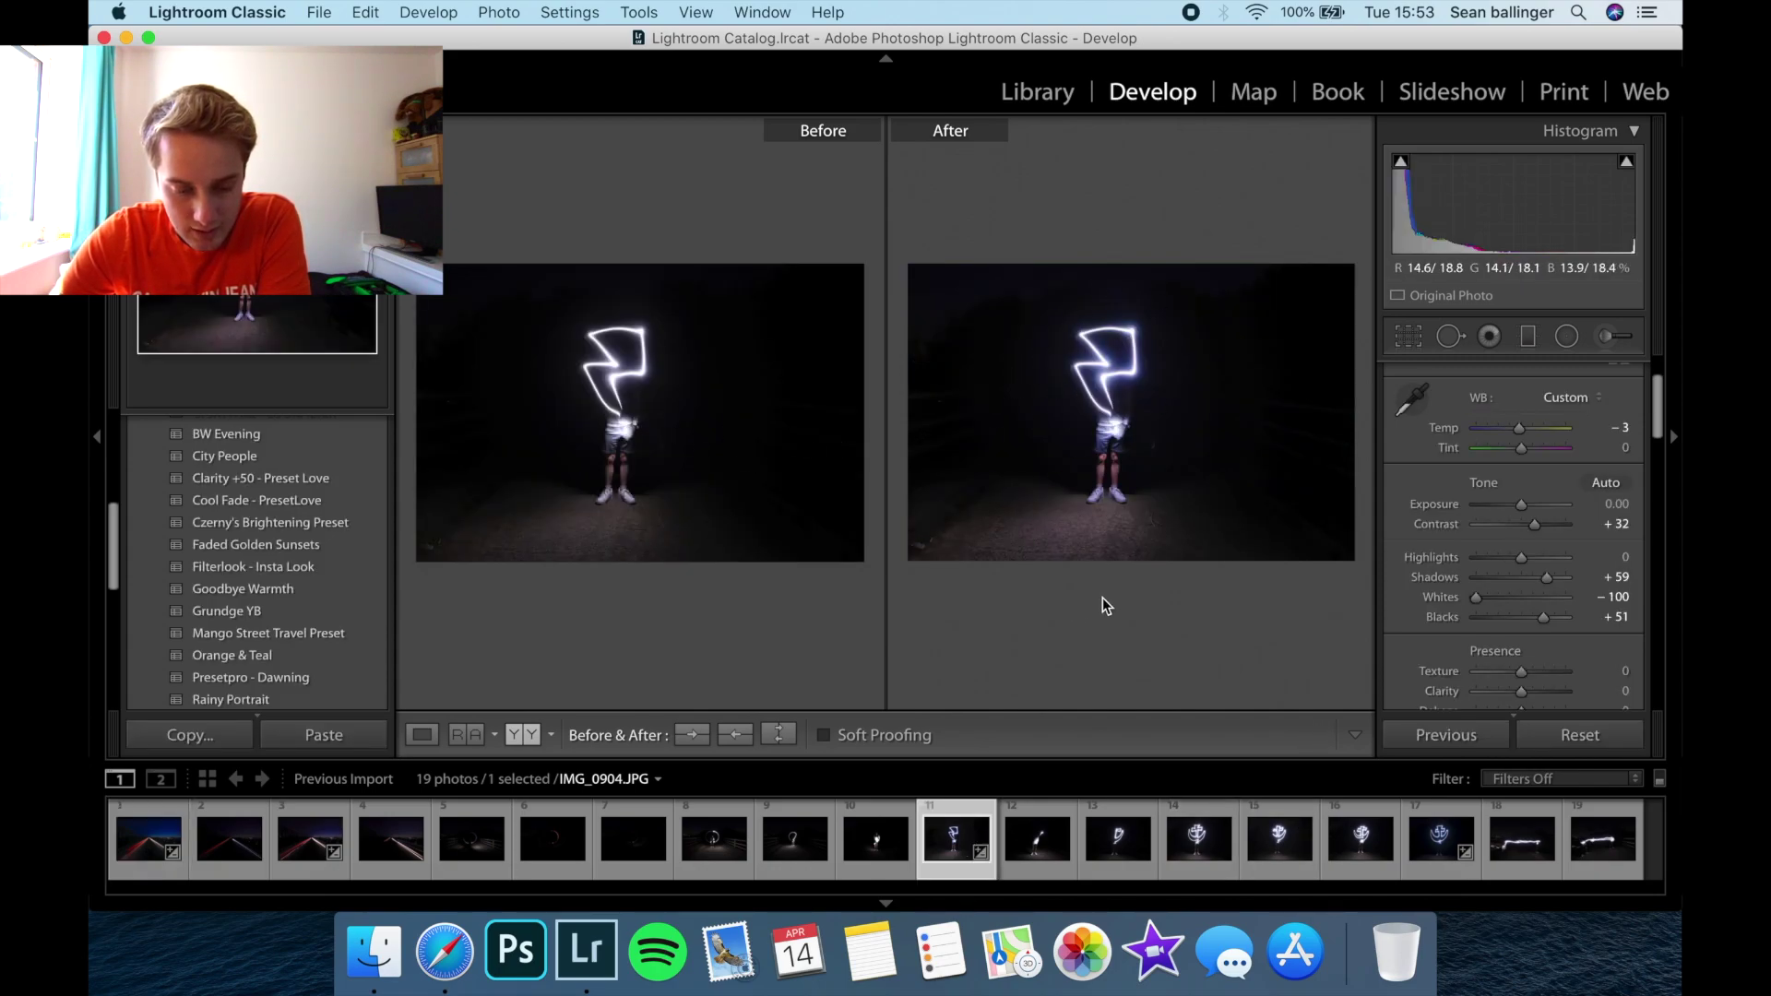
left_click(1418, 836)
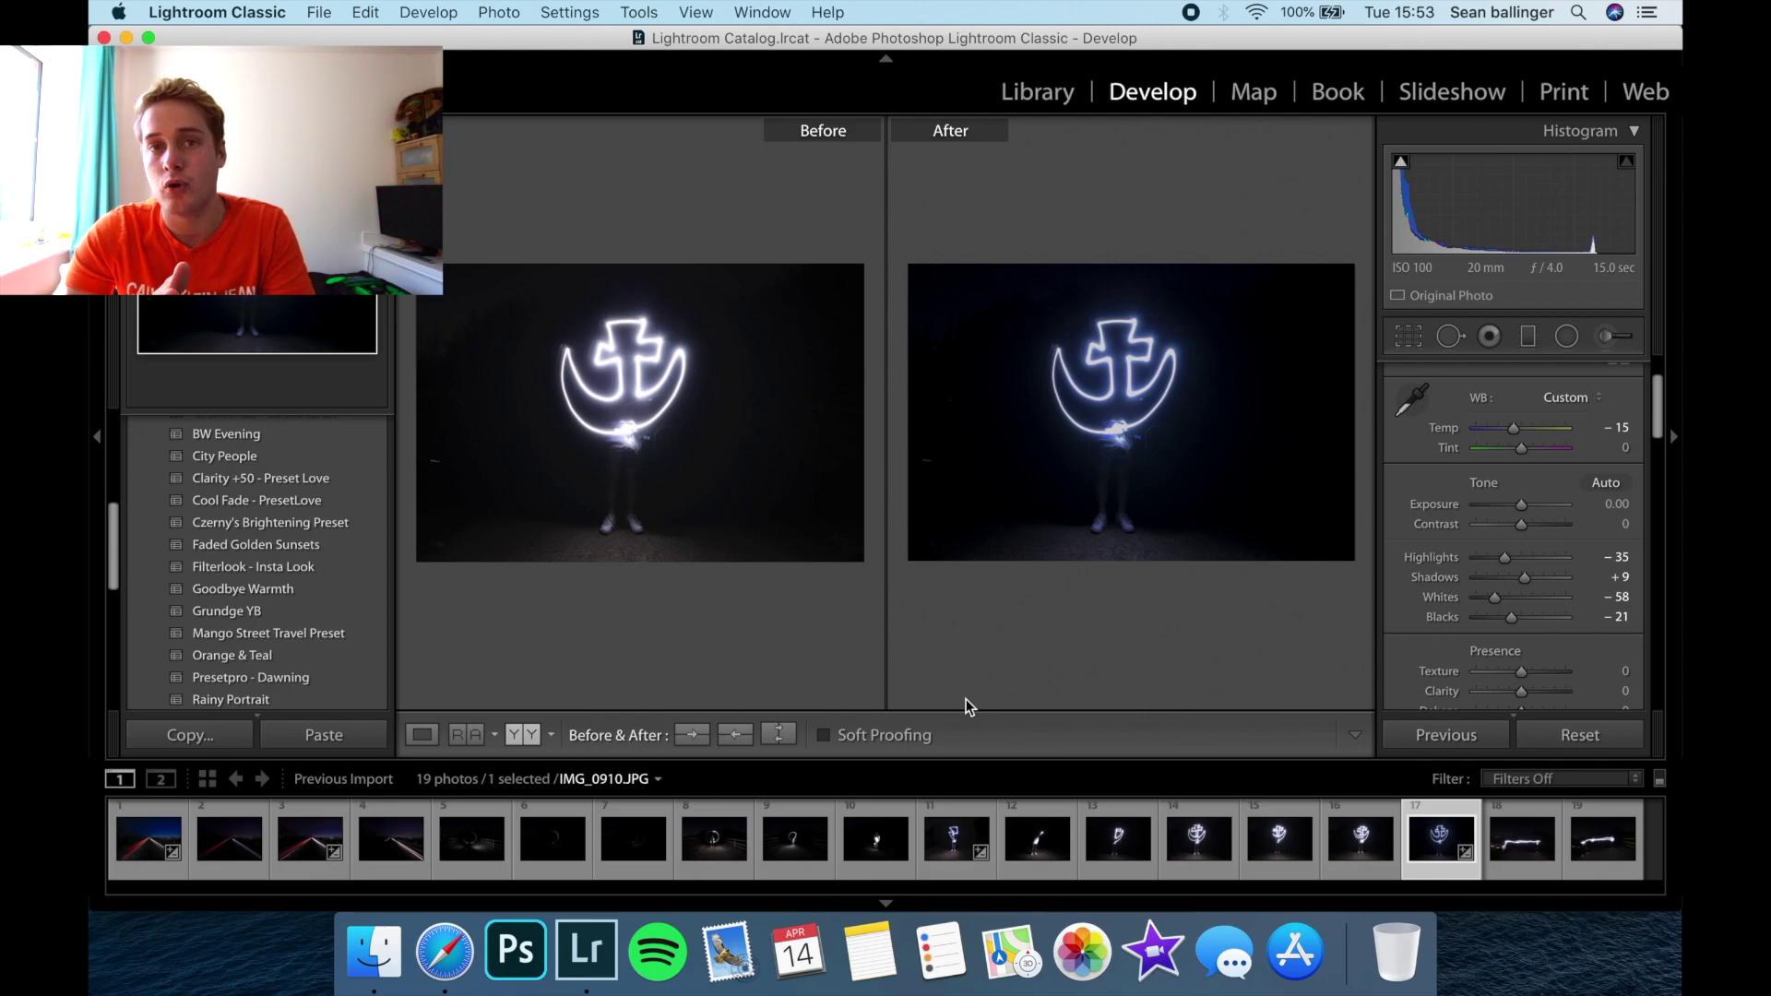
Step: Switch back to Loupe view showing only the edited cool-blue anchor photo IMG_0910
left_click(421, 735)
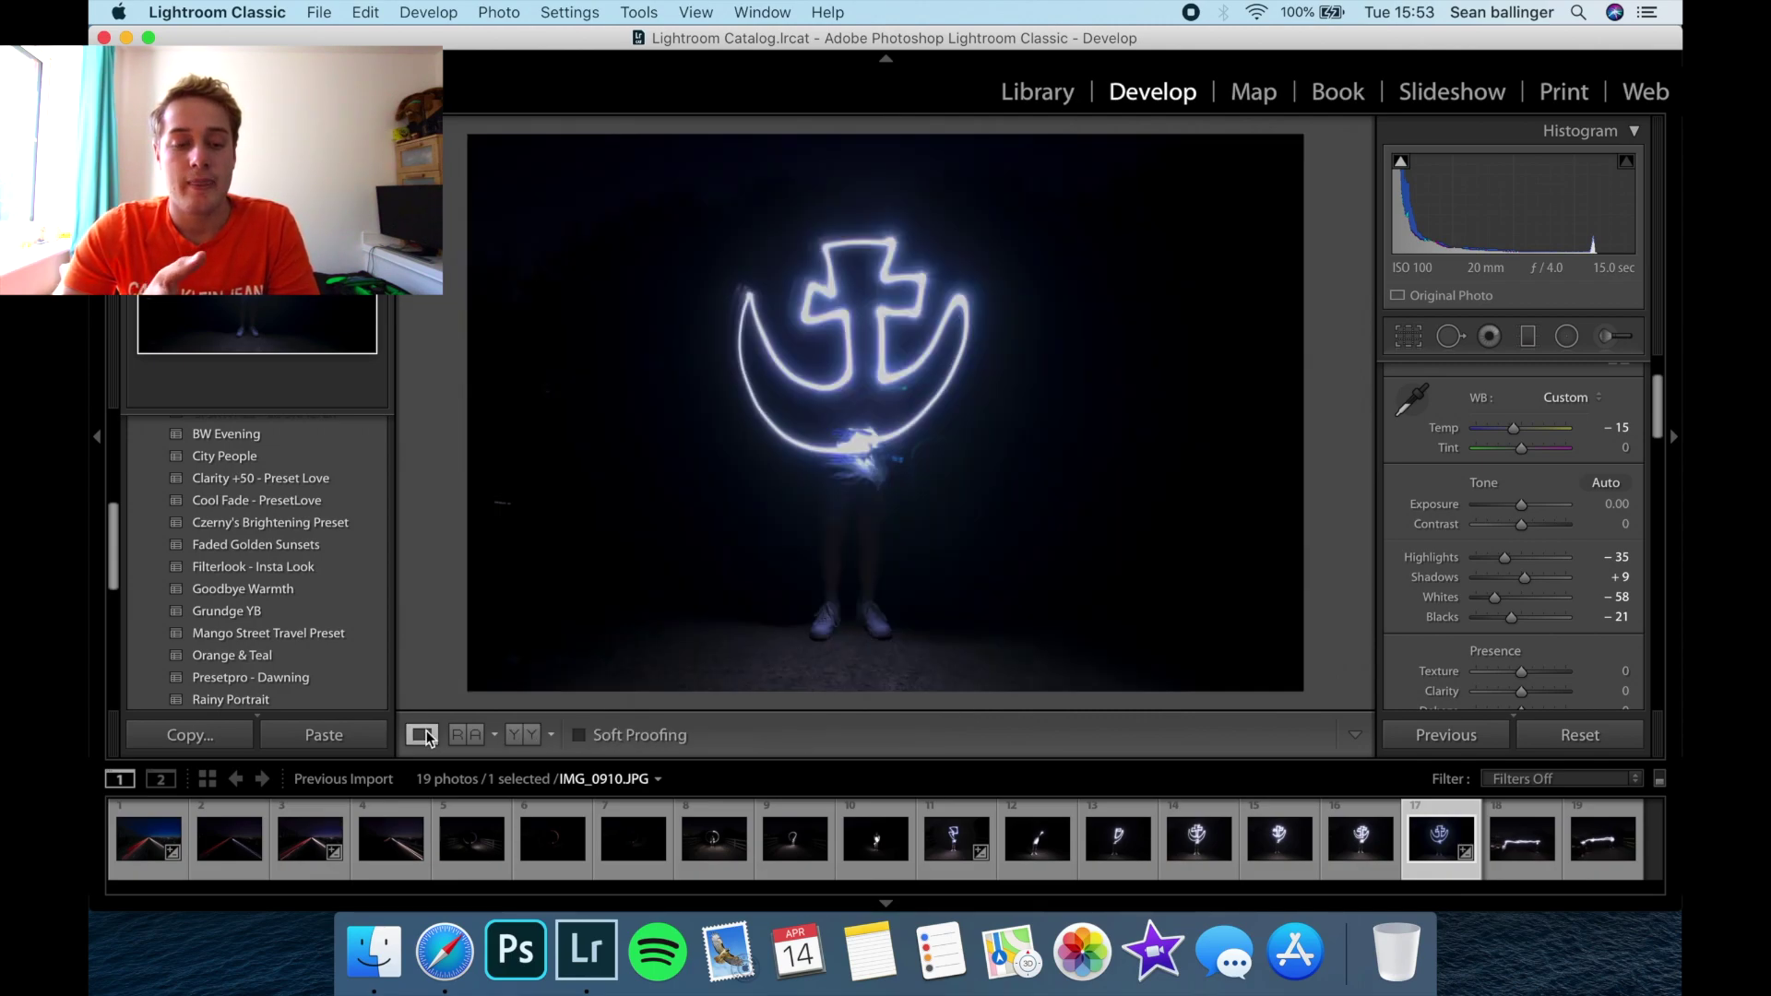